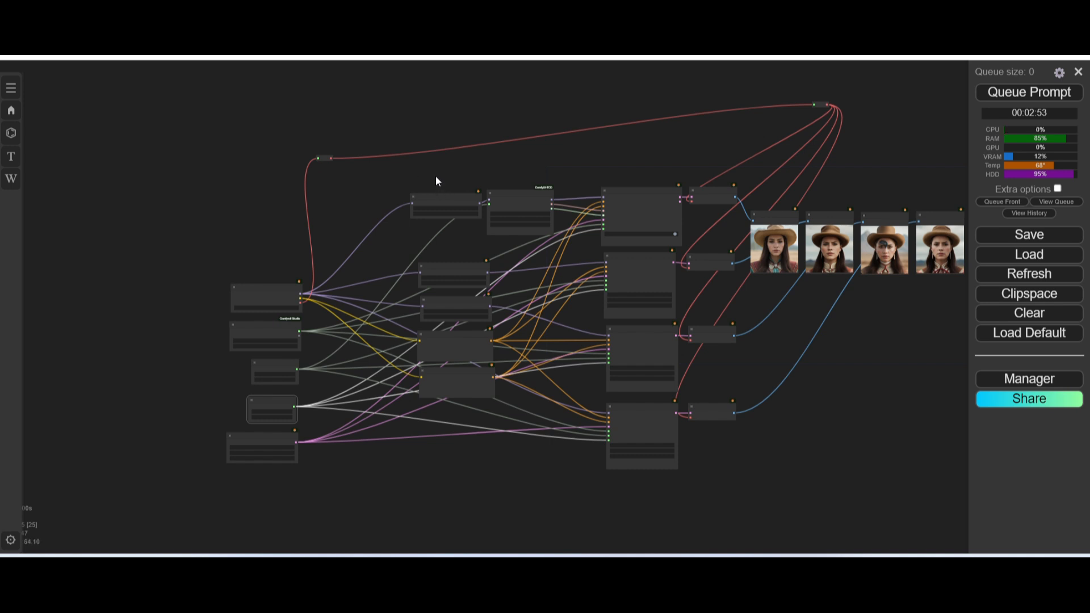
Examine the workflow from the Load Checkpoint node through the LoRA loaders and samplers to the image previews
scroll(436, 181, up, 11)
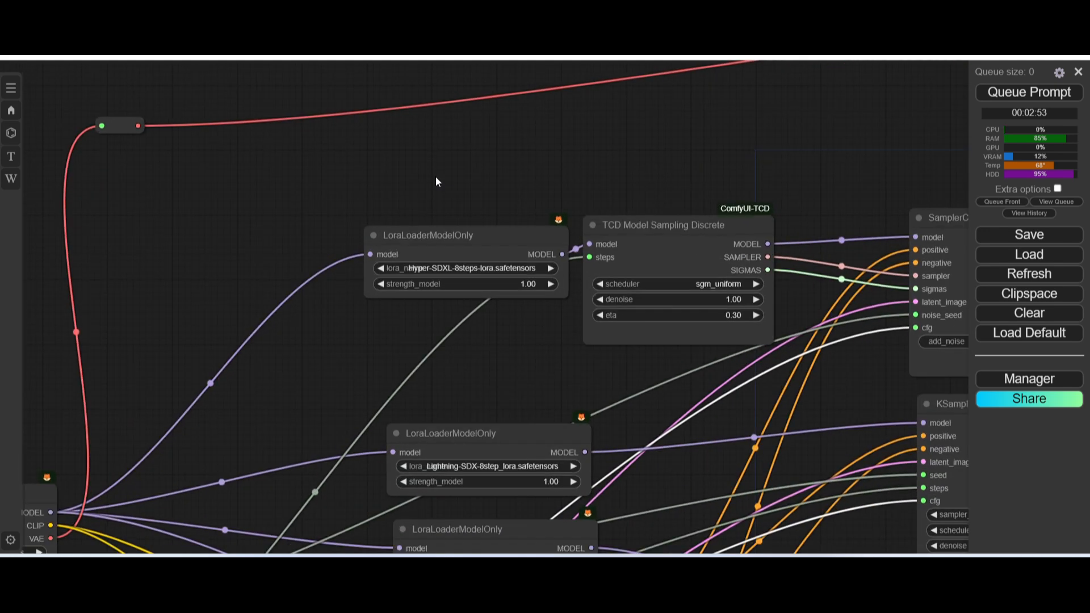
scroll(435, 176, down, 3)
drag(344, 340, 554, 209)
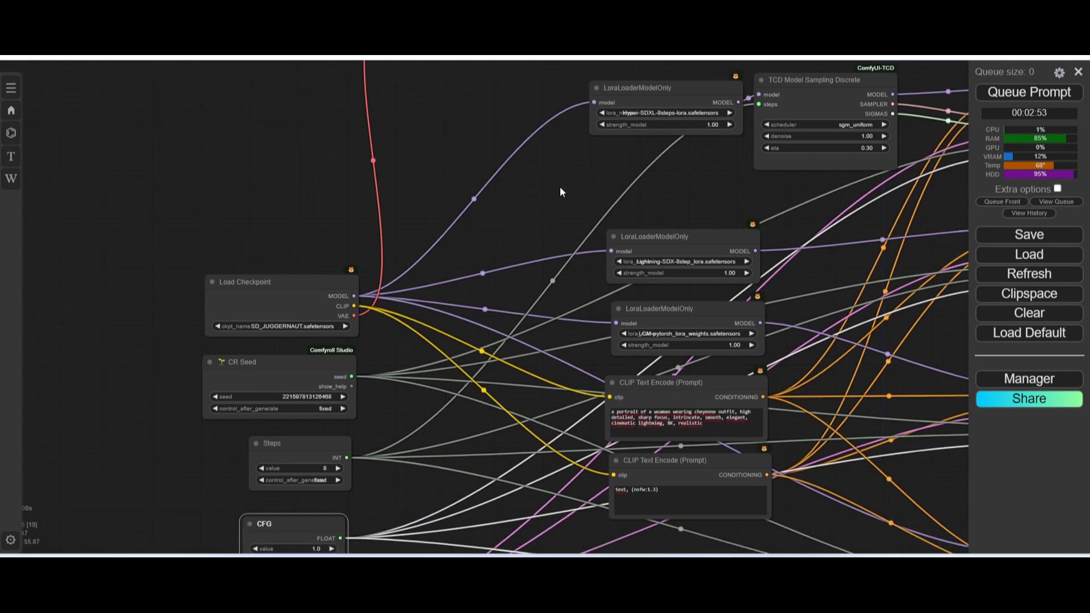
drag(560, 188, 520, 185)
scroll(222, 315, up, 7)
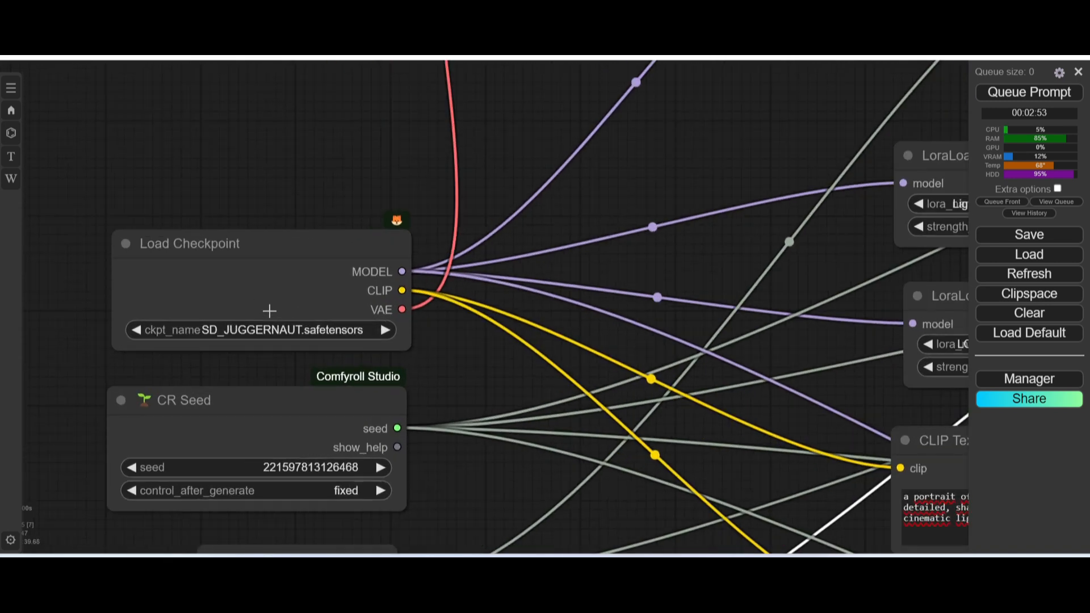
scroll(269, 318, down, 3)
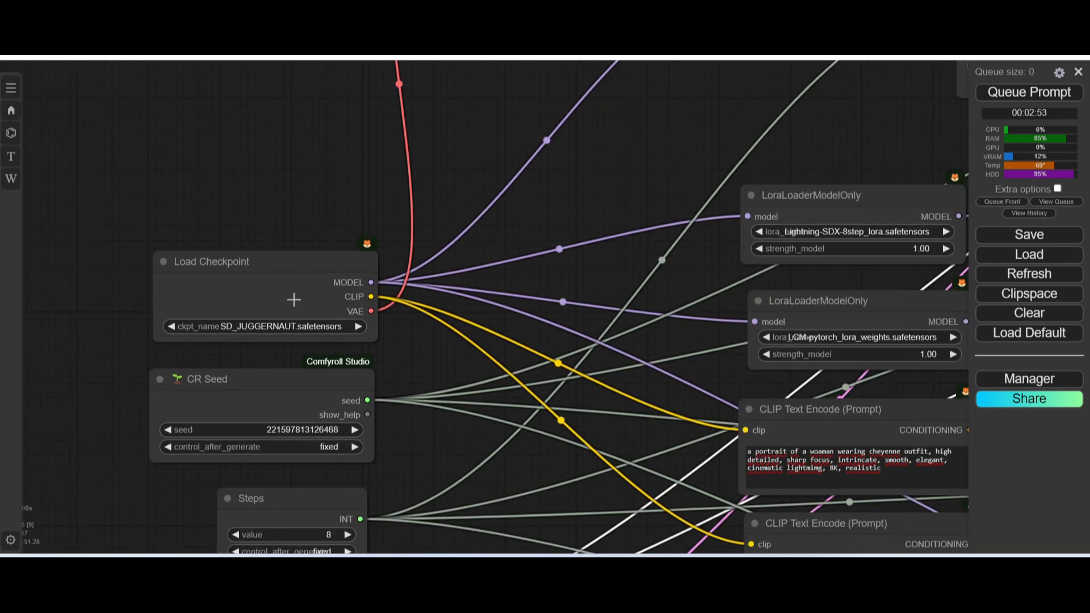
scroll(294, 299, down, 3)
drag(384, 353, 4, 116)
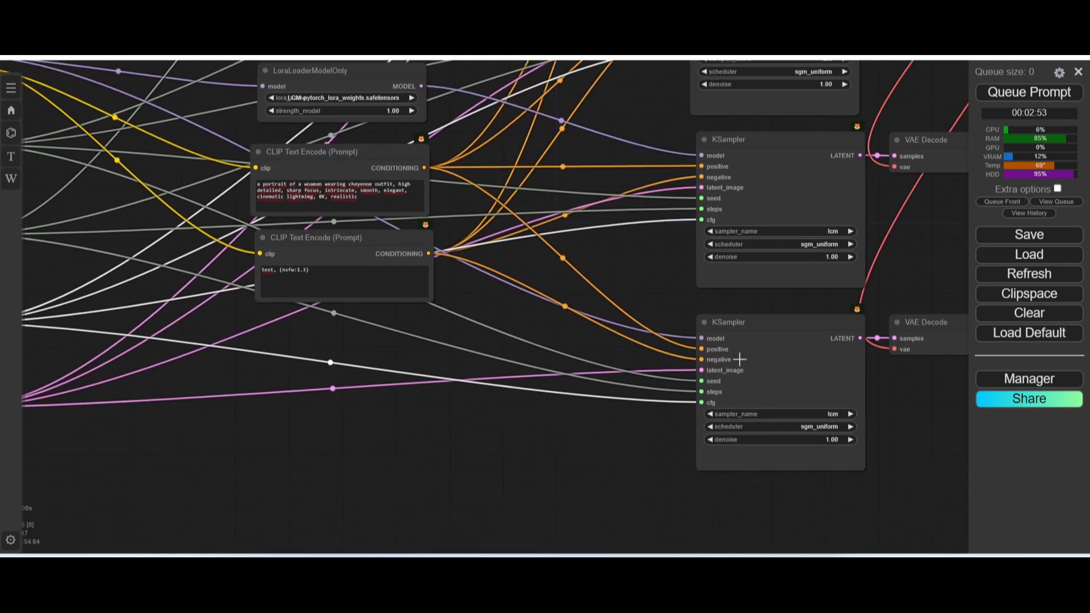
scroll(742, 343, down, 3)
drag(863, 418, 653, 496)
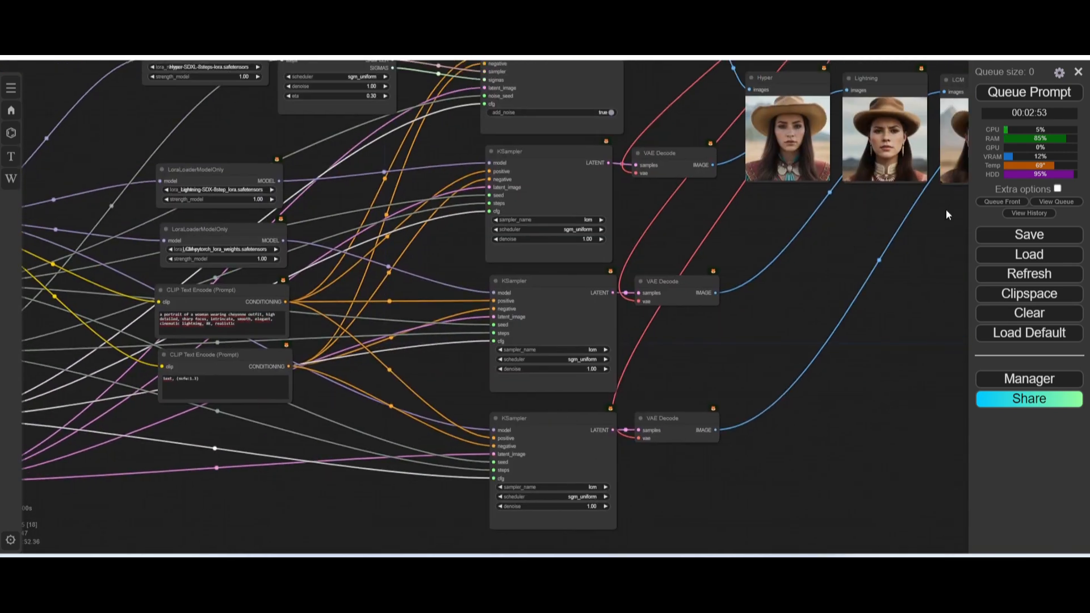
scroll(353, 486, down, 3)
drag(353, 486, 582, 533)
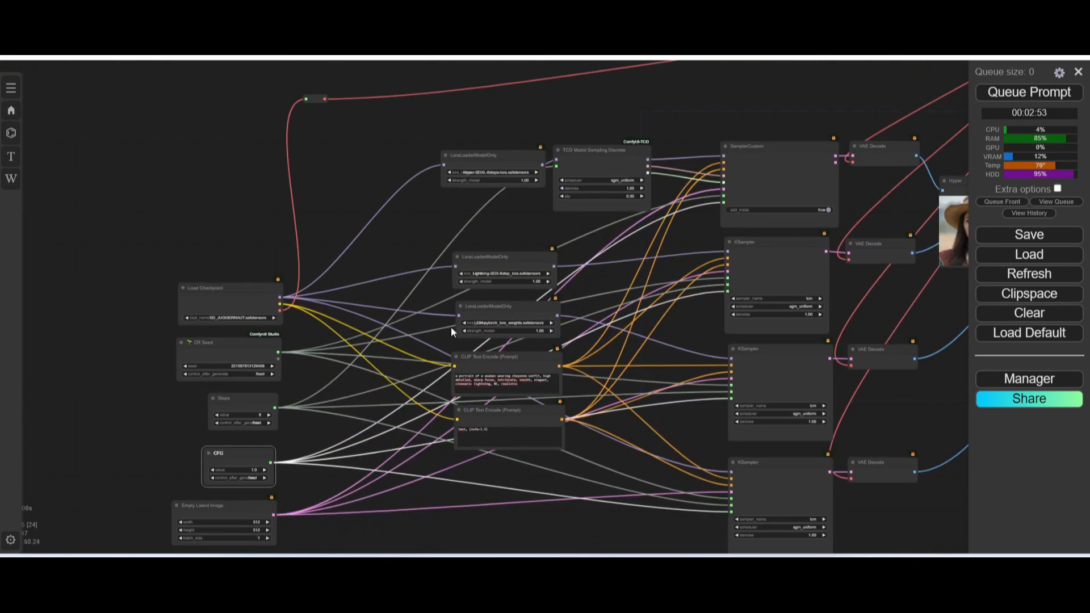
Examine the LoraLoaderModelOnly node for Hyper-SDXL-8steps-lora.safetensors and its link to the TCD sampling node
scroll(499, 225, up, 3)
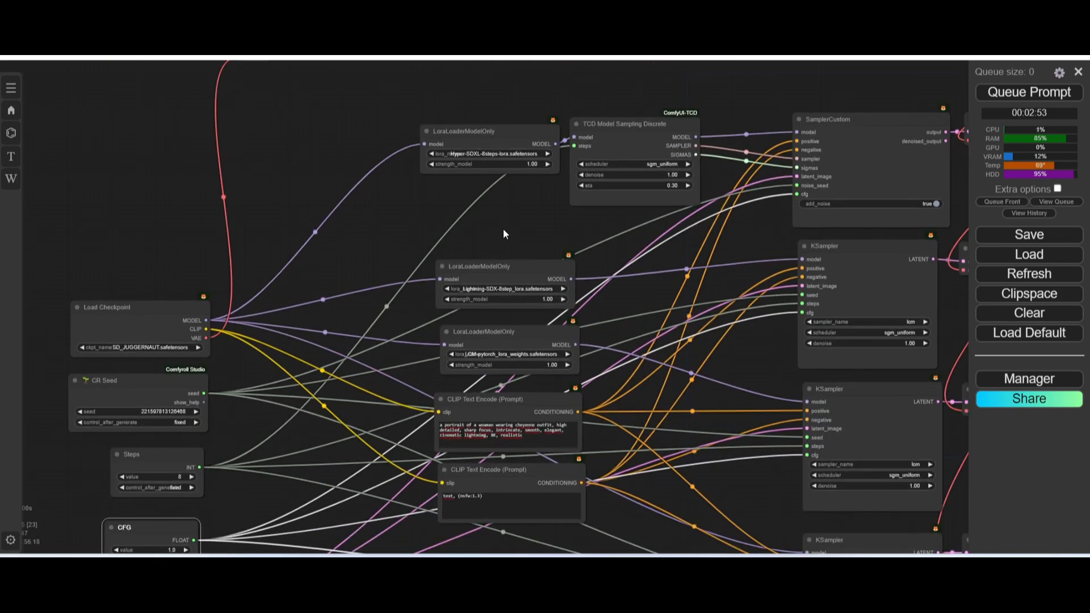
scroll(480, 154, up, 3)
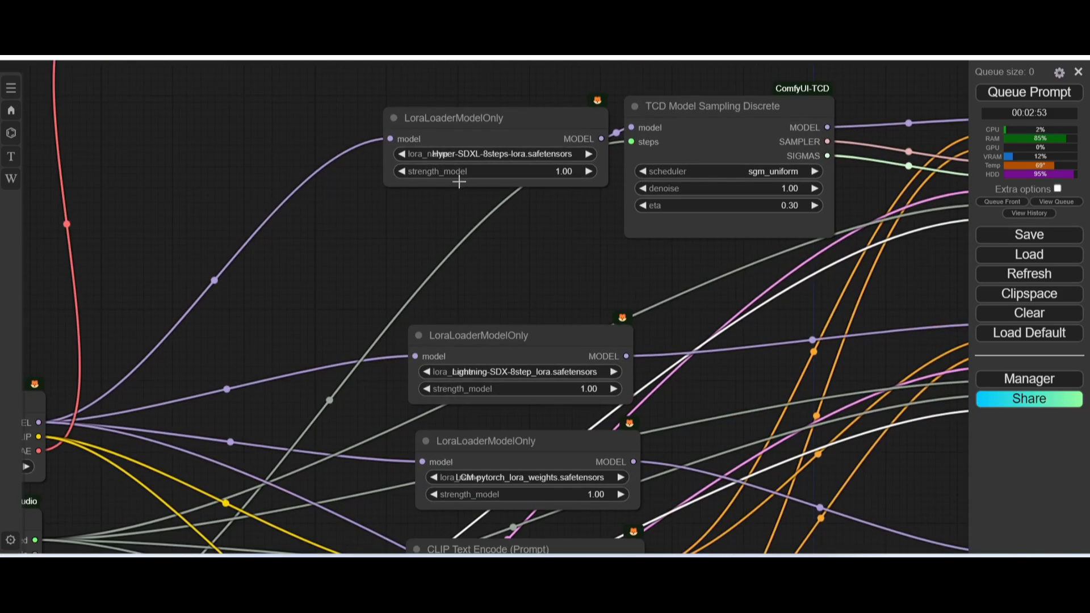
scroll(448, 149, down, 3)
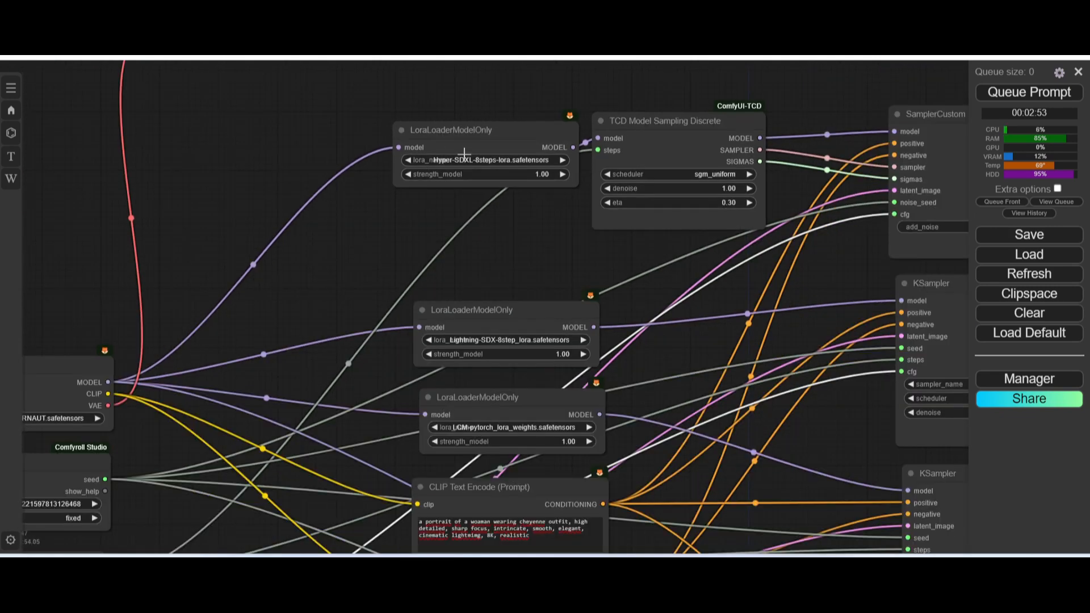
scroll(505, 147, up, 3)
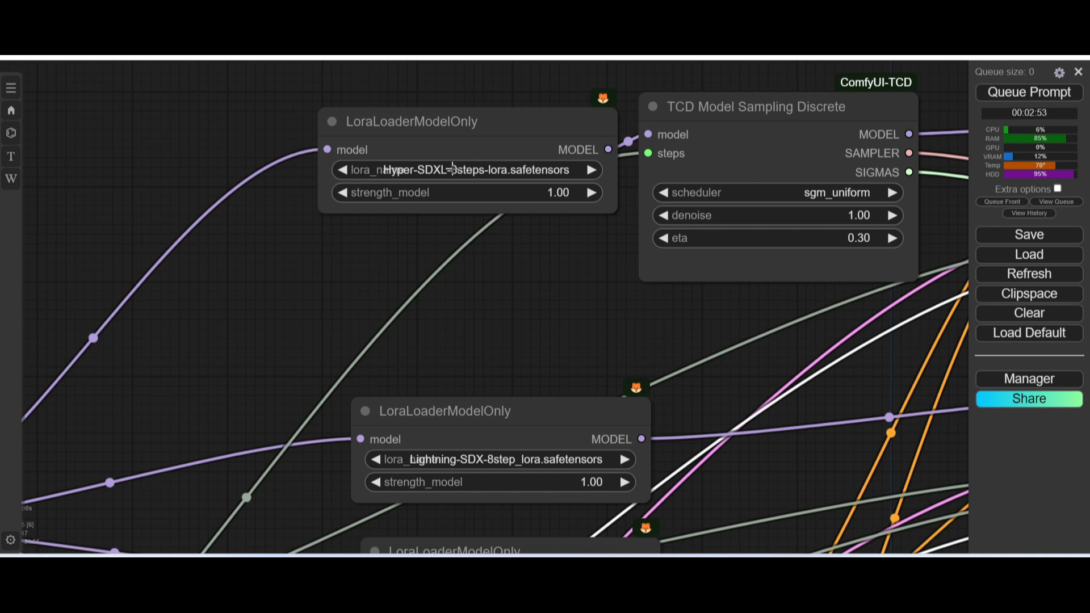
scroll(452, 167, down, 2)
scroll(453, 167, up, 2)
scroll(453, 167, down, 3)
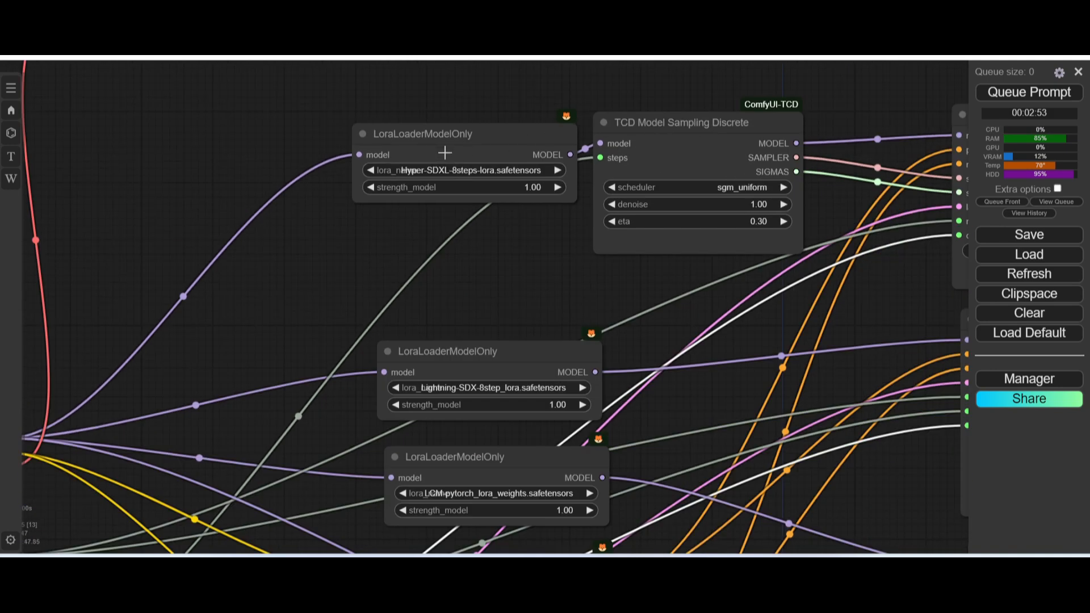
scroll(695, 146, down, 1)
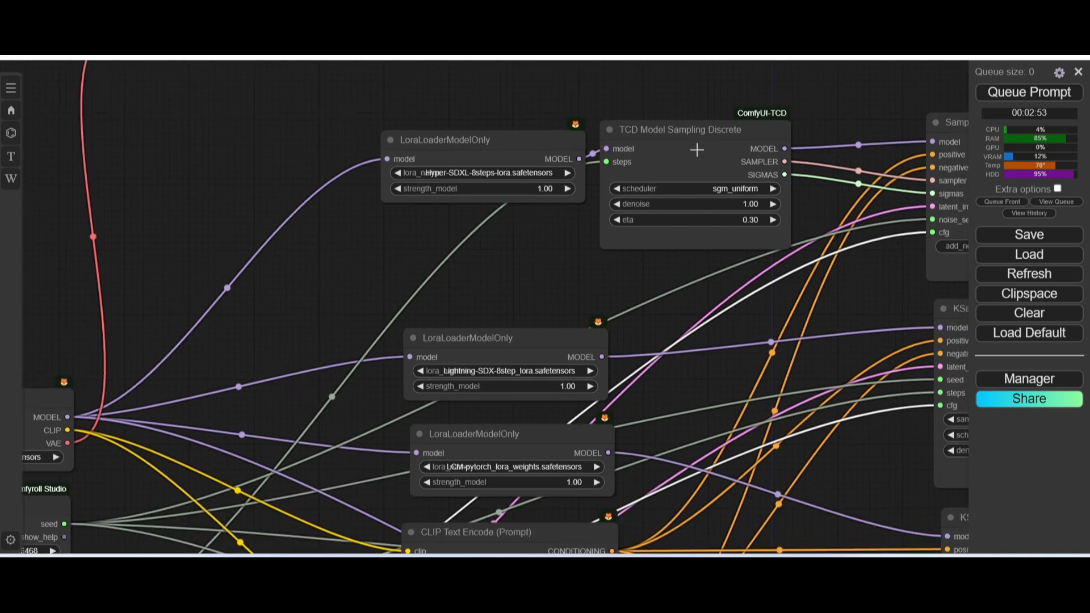
Inspect the TCD Model Sampling Discrete node and its model, sampler and sigmas connections to the SamplerCustom node
drag(695, 146, 294, 193)
scroll(517, 179, up, 3)
scroll(585, 242, down, 3)
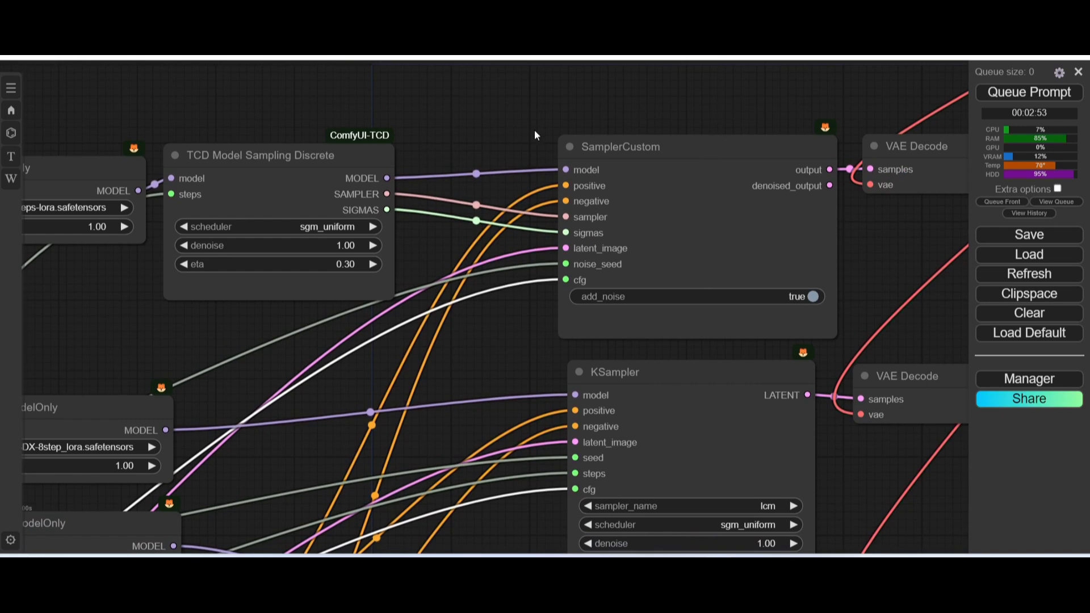
scroll(667, 173, down, 3)
scroll(661, 154, up, 3)
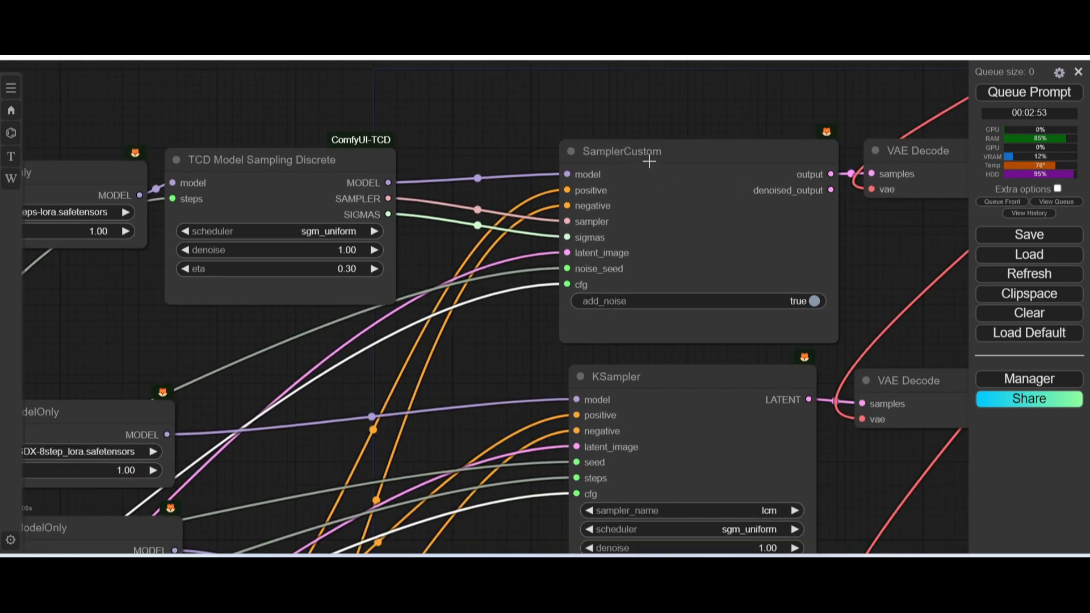
scroll(649, 161, down, 3)
scroll(654, 209, down, 2)
Examine the Load Checkpoint node and how its model output connects to the LoRA loader nodes and the last KSampler
drag(663, 206, 882, 160)
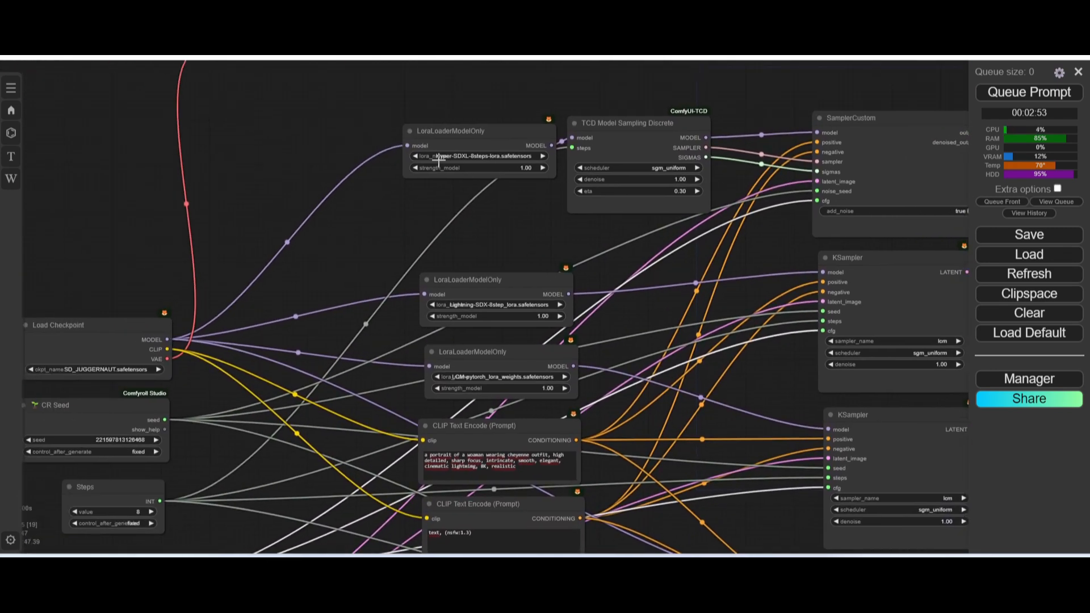
scroll(96, 339, up, 5)
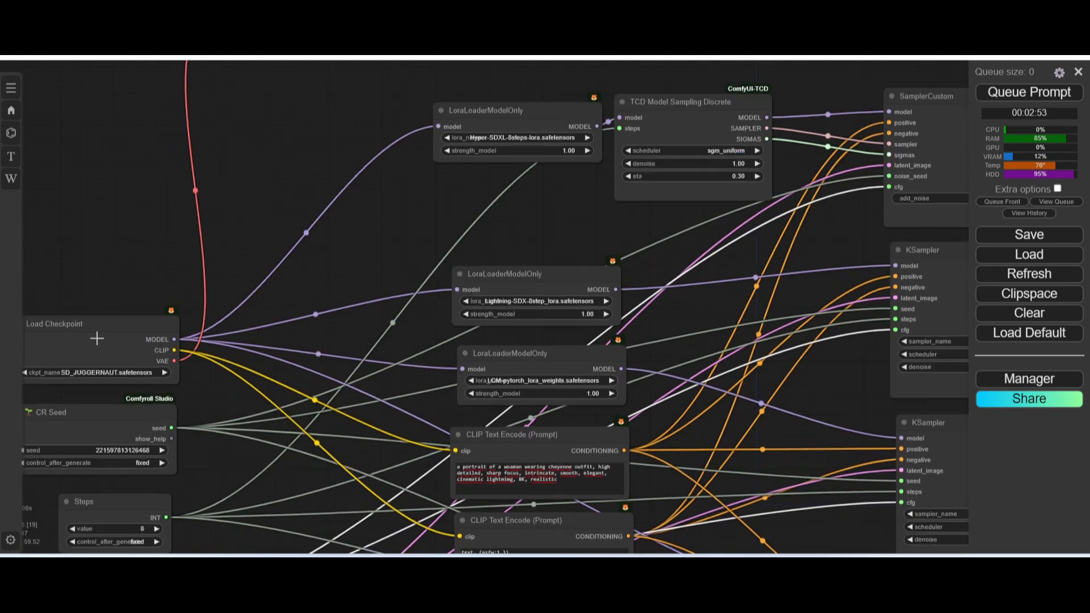
scroll(97, 339, down, 4)
drag(95, 324, 194, 289)
scroll(244, 271, down, 2)
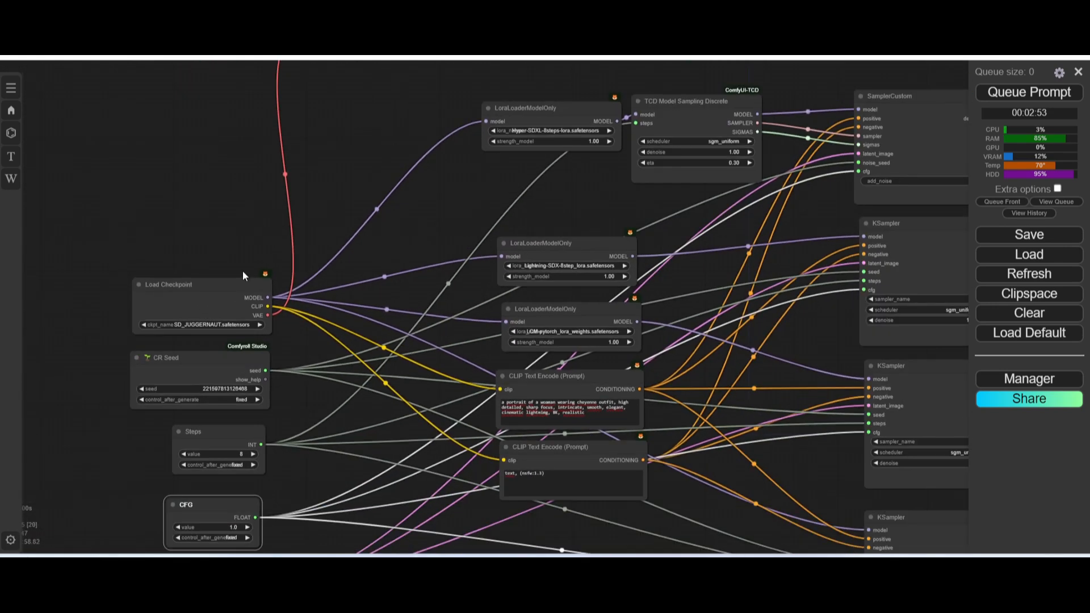
drag(444, 209, 424, 236)
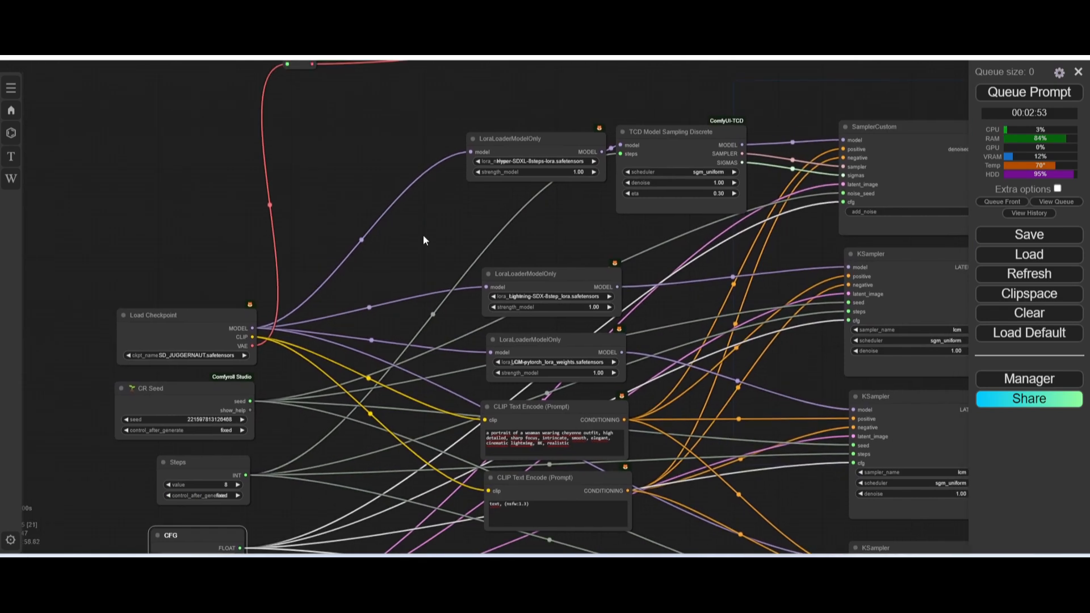
scroll(160, 326, up, 3)
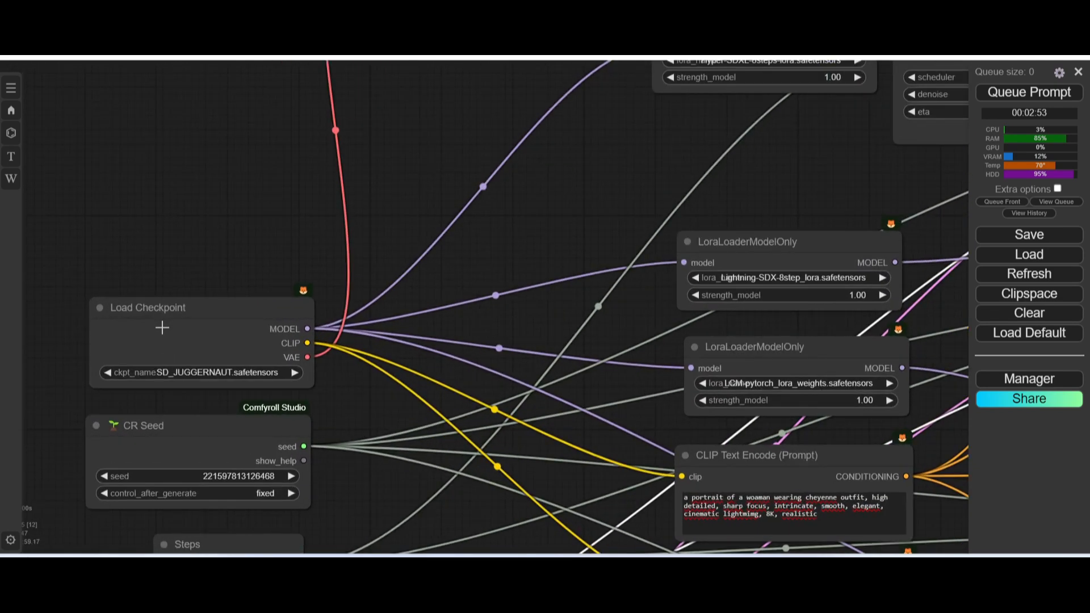
scroll(160, 326, down, 4)
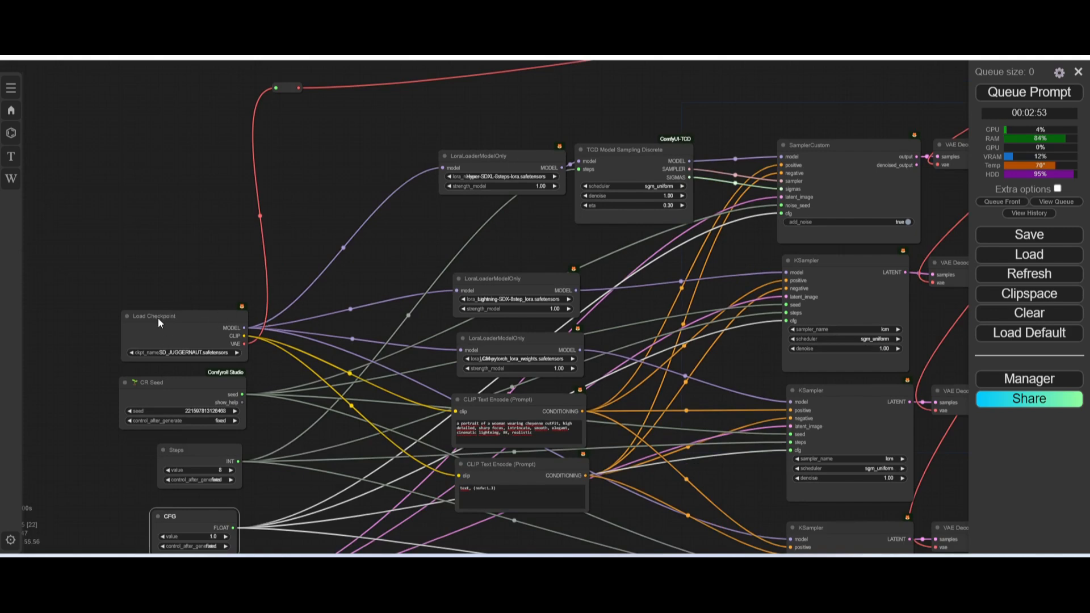
scroll(160, 323, up, 4)
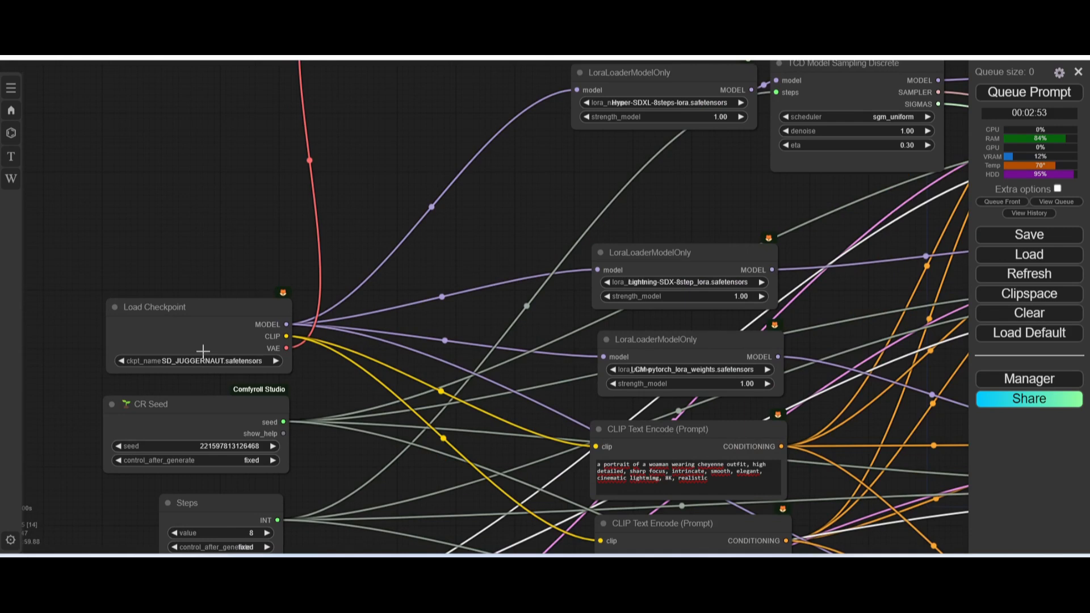
scroll(203, 351, down, 2)
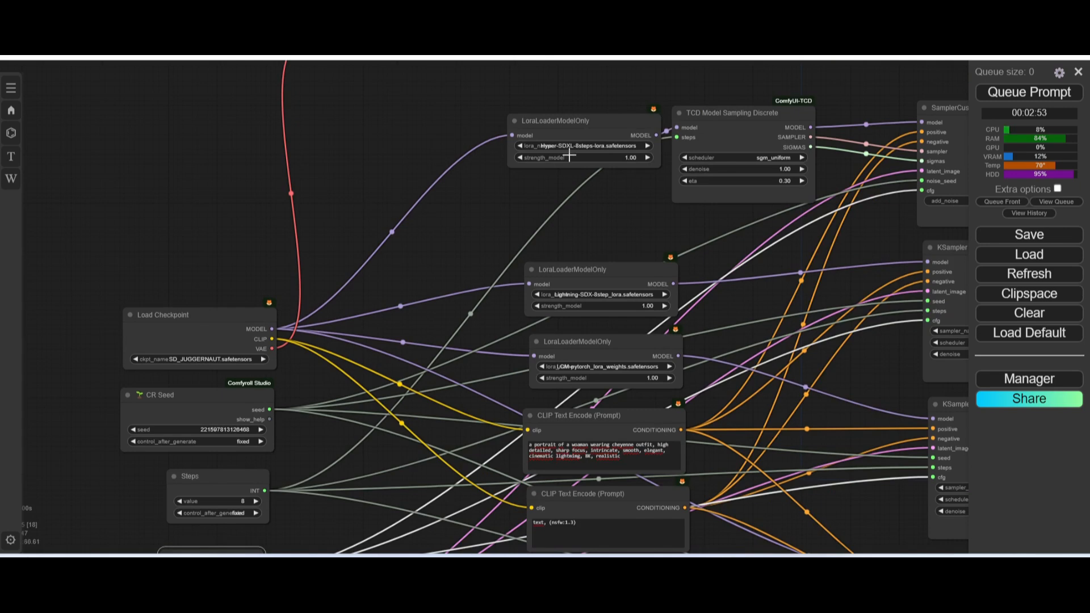
drag(596, 263, 565, 180)
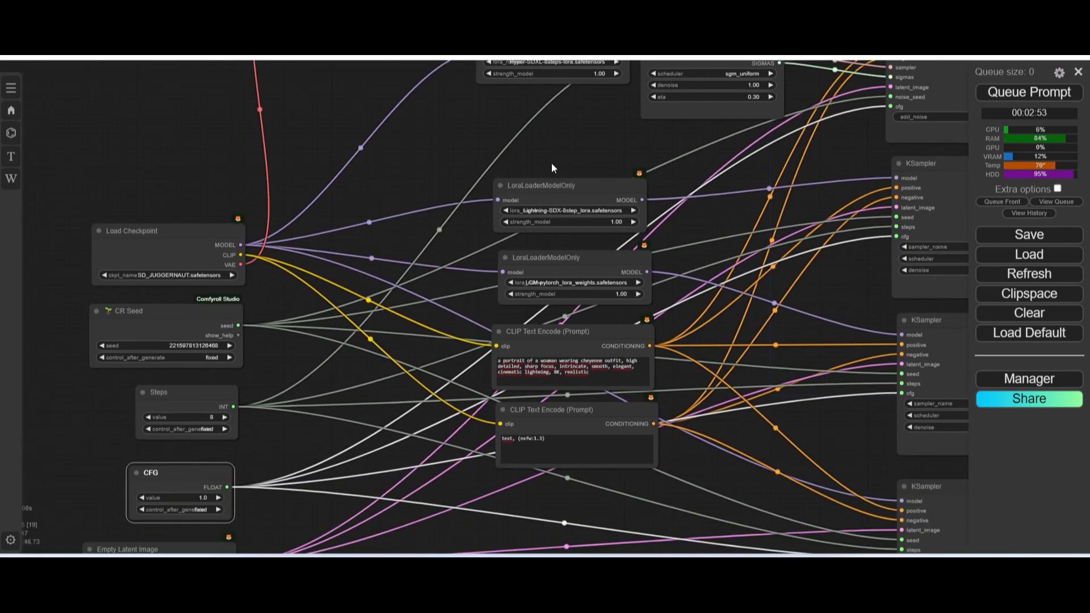
Inspect the LoraLoaderModelOnly nodes for the Lightning 8-step and LCM LoRAs, along with their checkpoint connections
scroll(551, 165, up, 6)
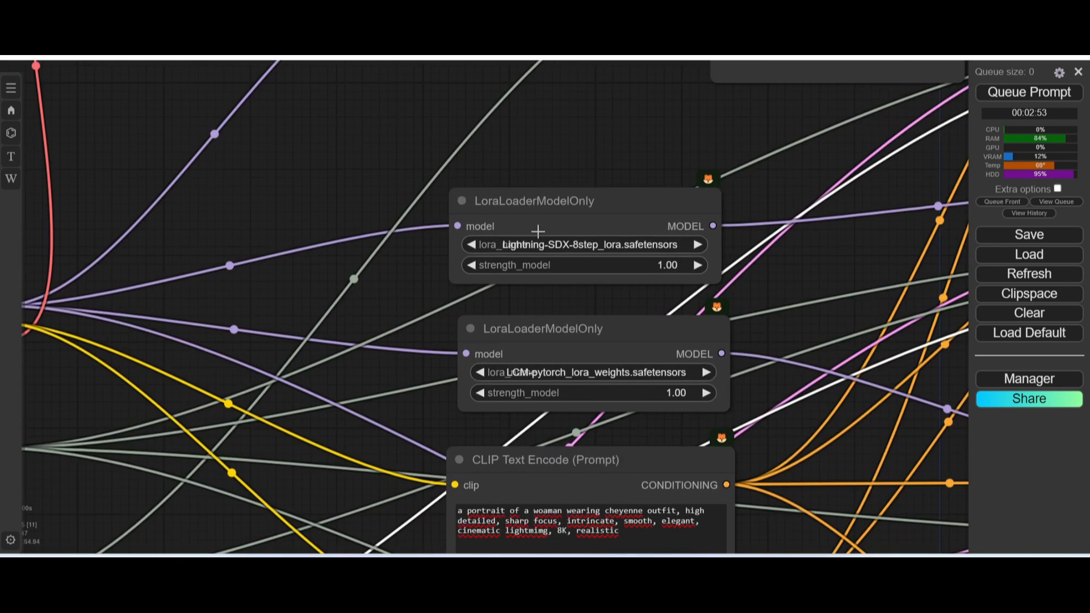
scroll(538, 231, down, 4)
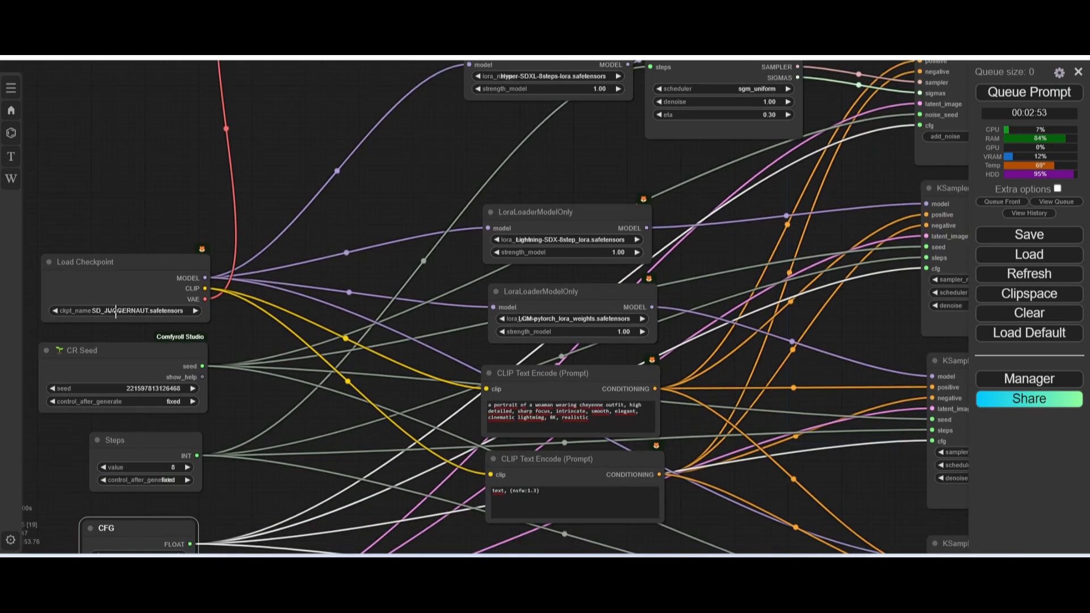
scroll(586, 227, up, 6)
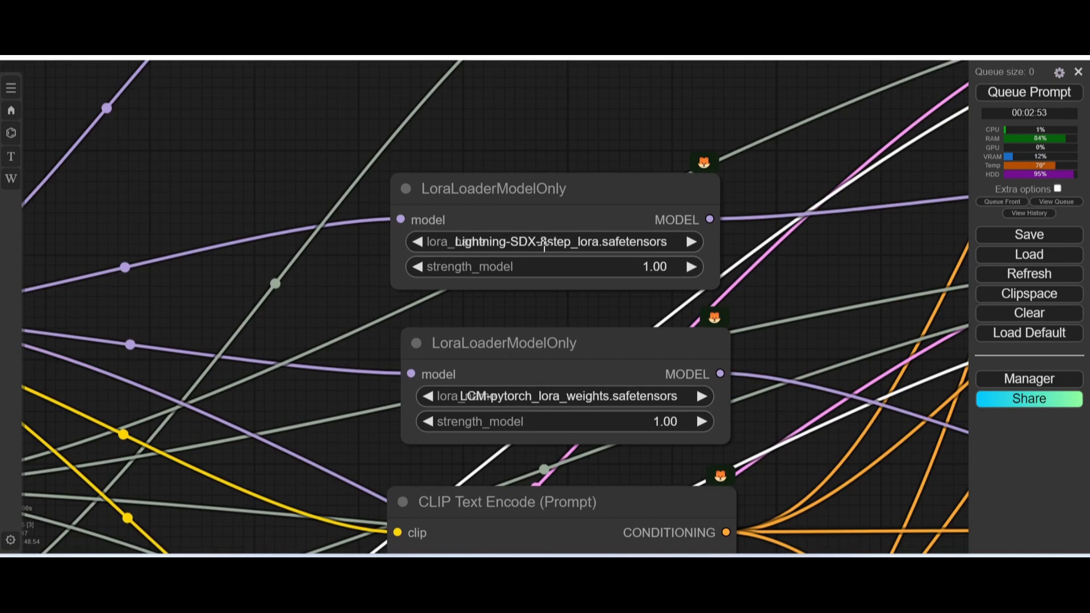
scroll(559, 242, down, 4)
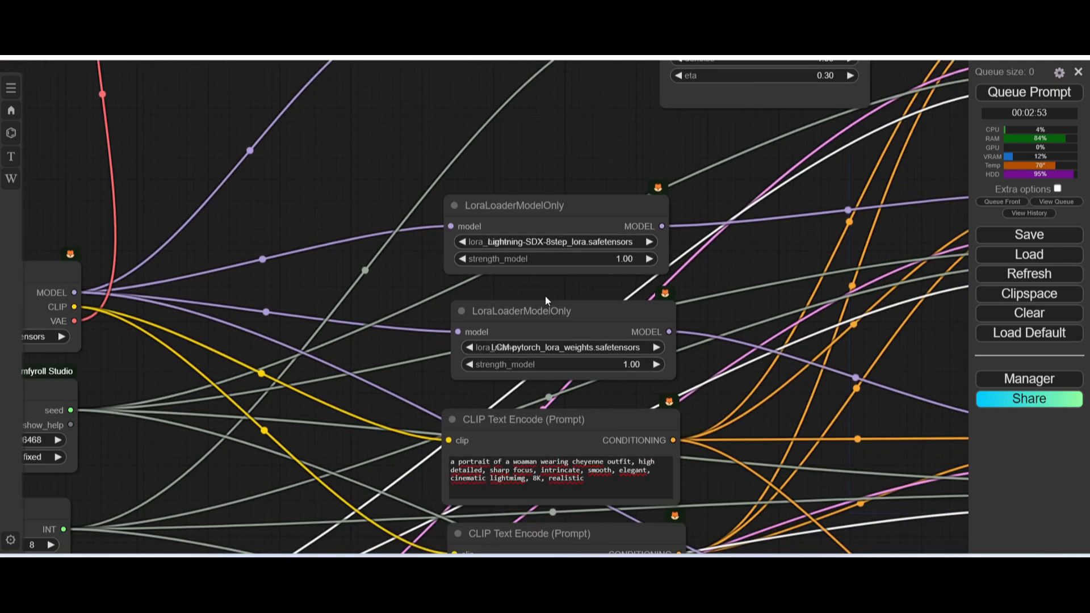
drag(546, 297, 552, 145)
scroll(538, 214, up, 4)
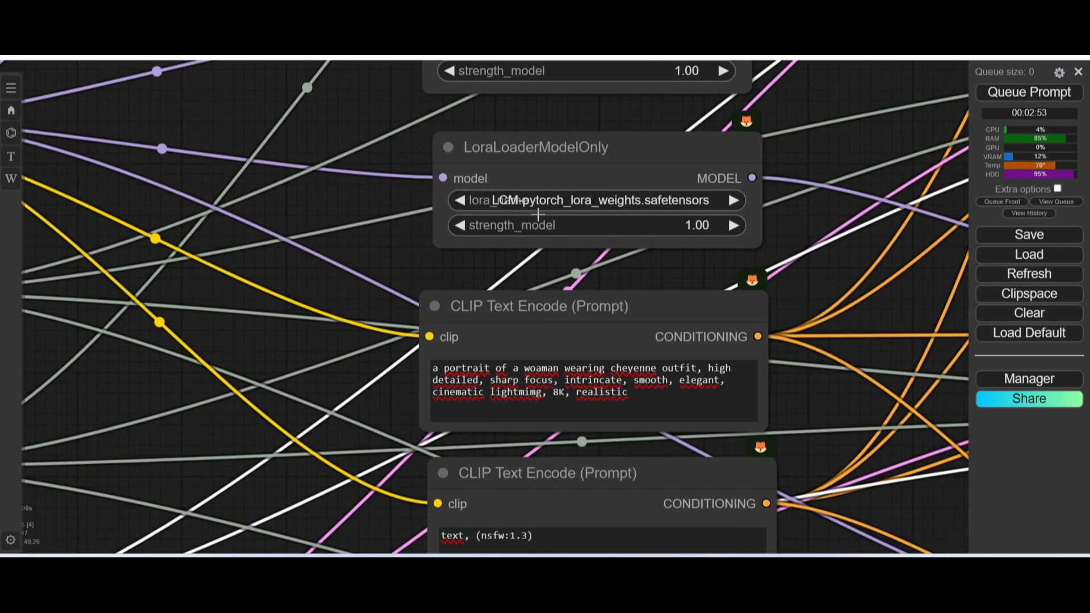
scroll(533, 208, down, 5)
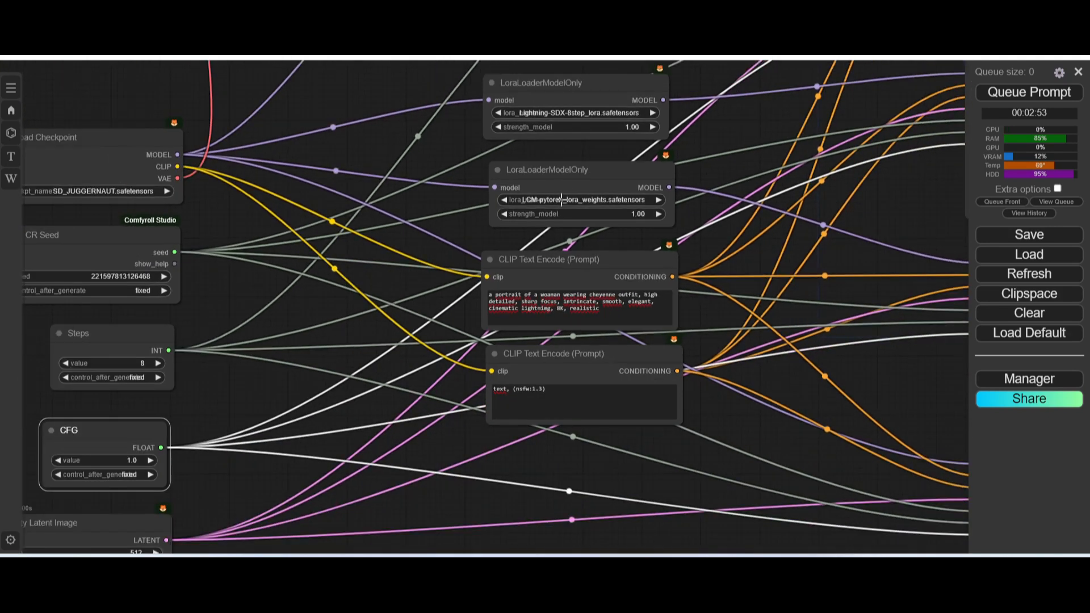
scroll(562, 200, up, 2)
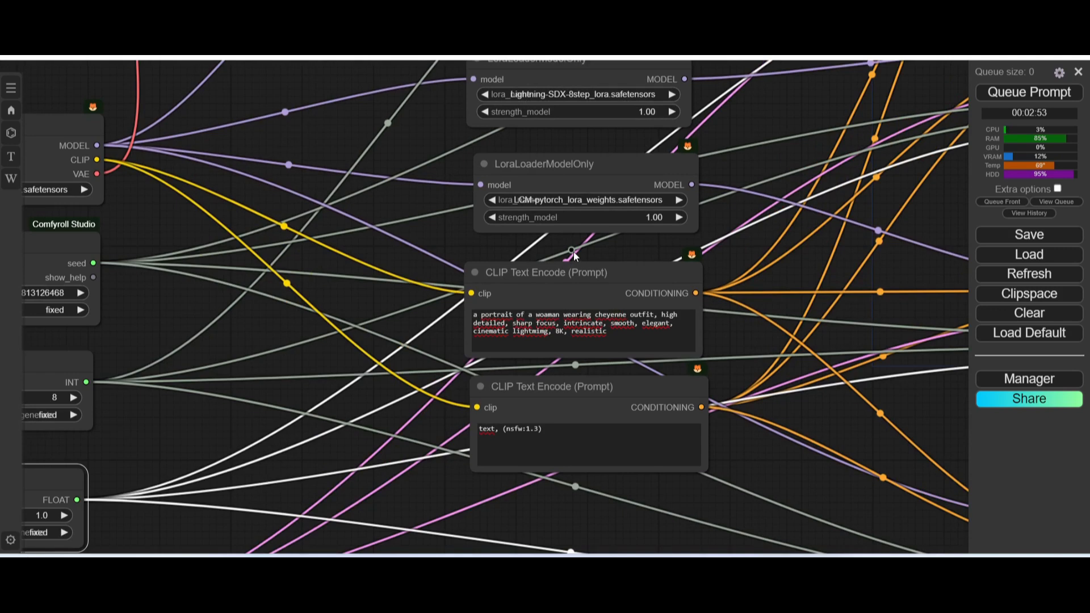
Review the shared seed, steps, CFG and empty latent nodes, the bottom KSampler, and the complete workflow with its four previews
drag(573, 253, 617, 24)
scroll(351, 390, down, 4)
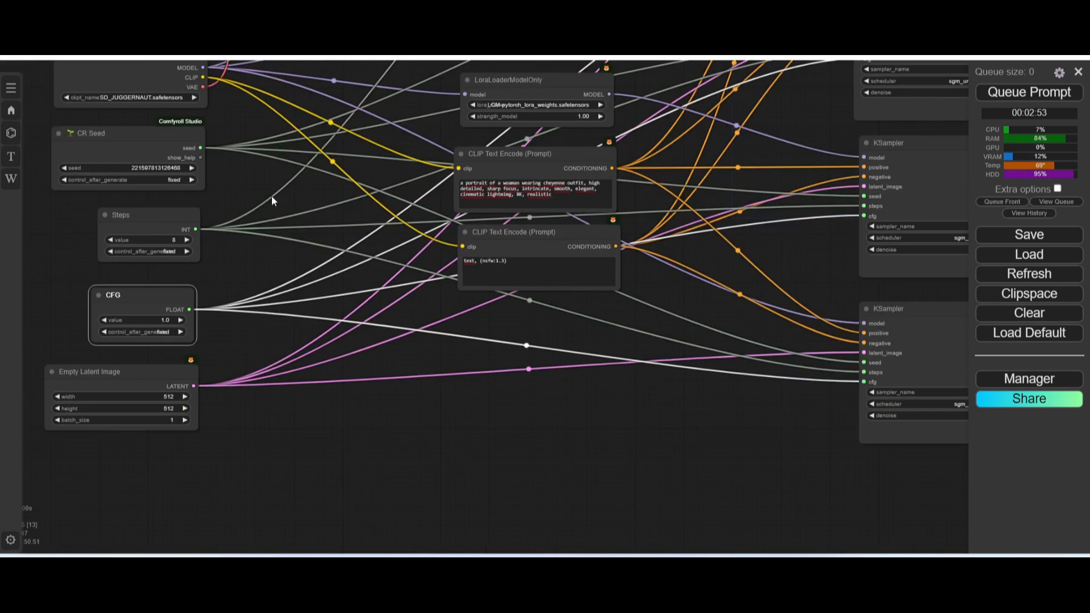
scroll(272, 201, down, 4)
scroll(734, 289, down, 6)
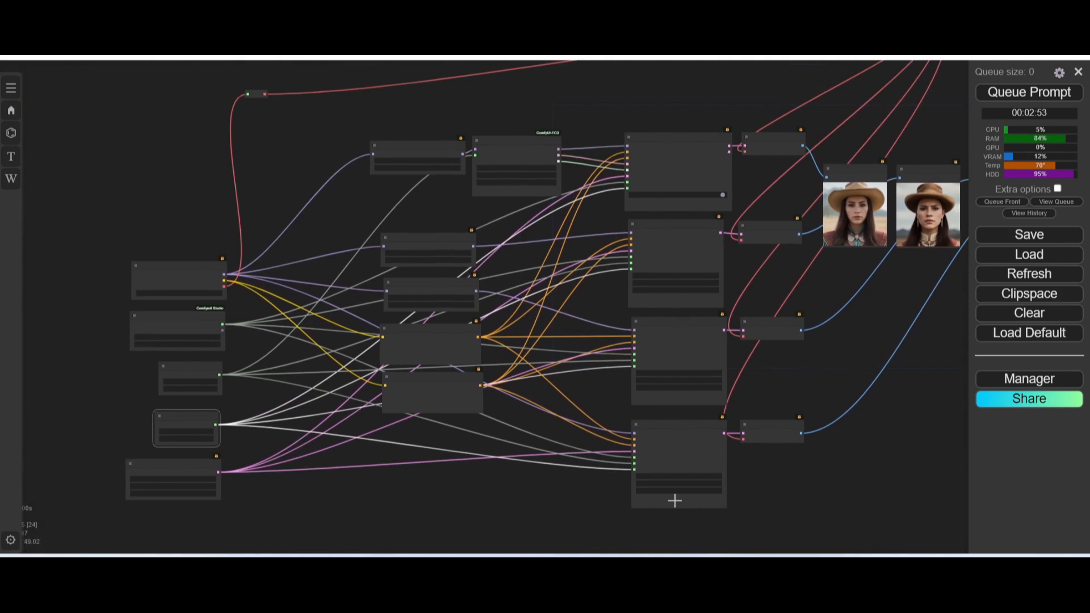
scroll(884, 438, down, 2)
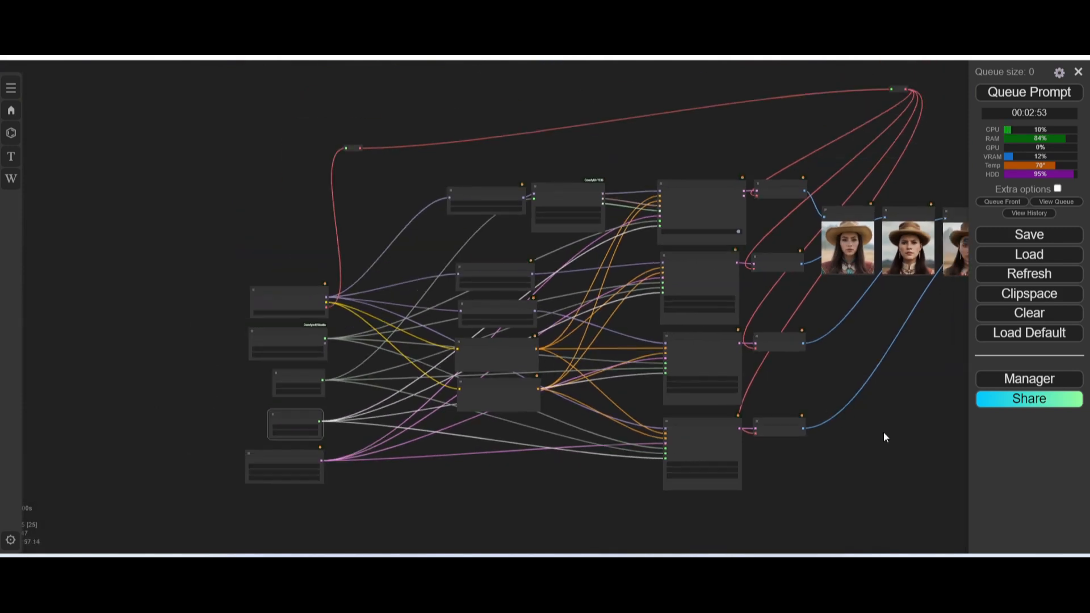
drag(883, 438, 794, 433)
scroll(385, 507, down, 2)
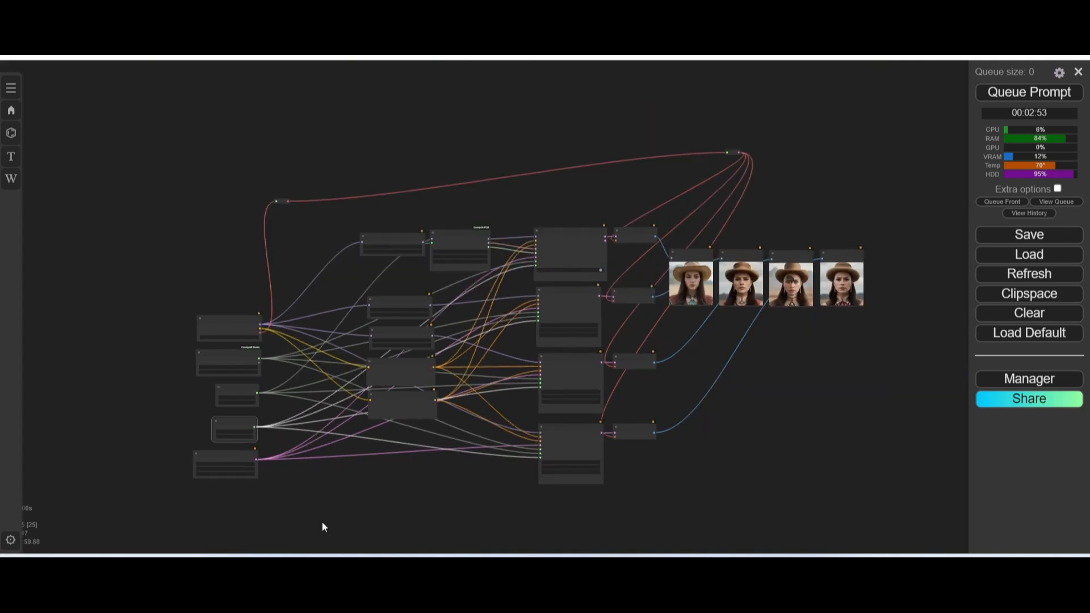
Review the shared seed, steps and CFG nodes, along with the Hyper LoRA loader and TCD Model Sampling Discrete node
drag(324, 523, 610, 426)
scroll(538, 312, up, 10)
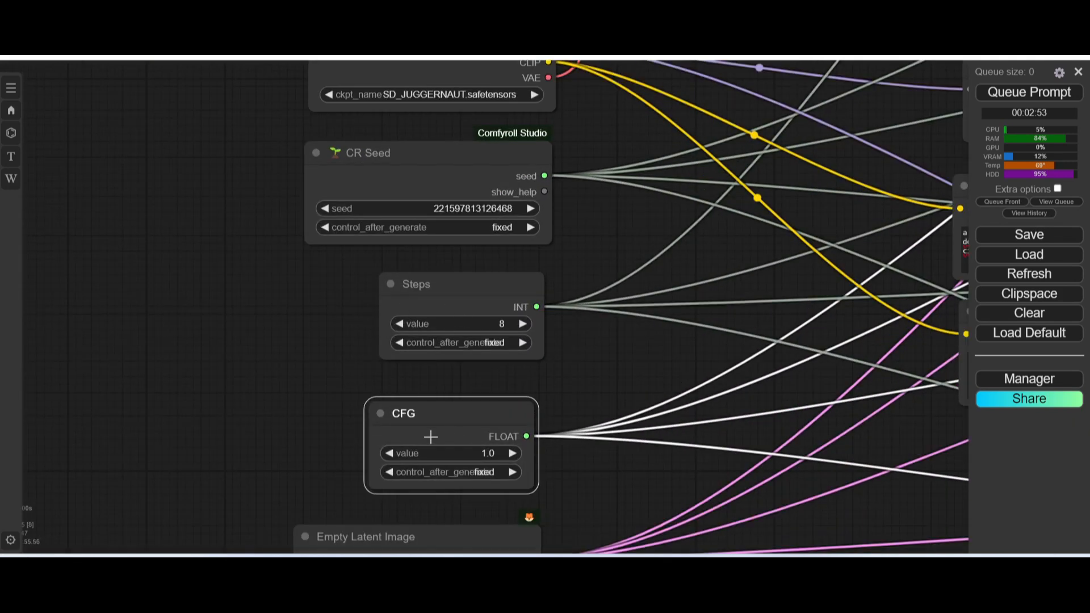
scroll(431, 436, down, 2)
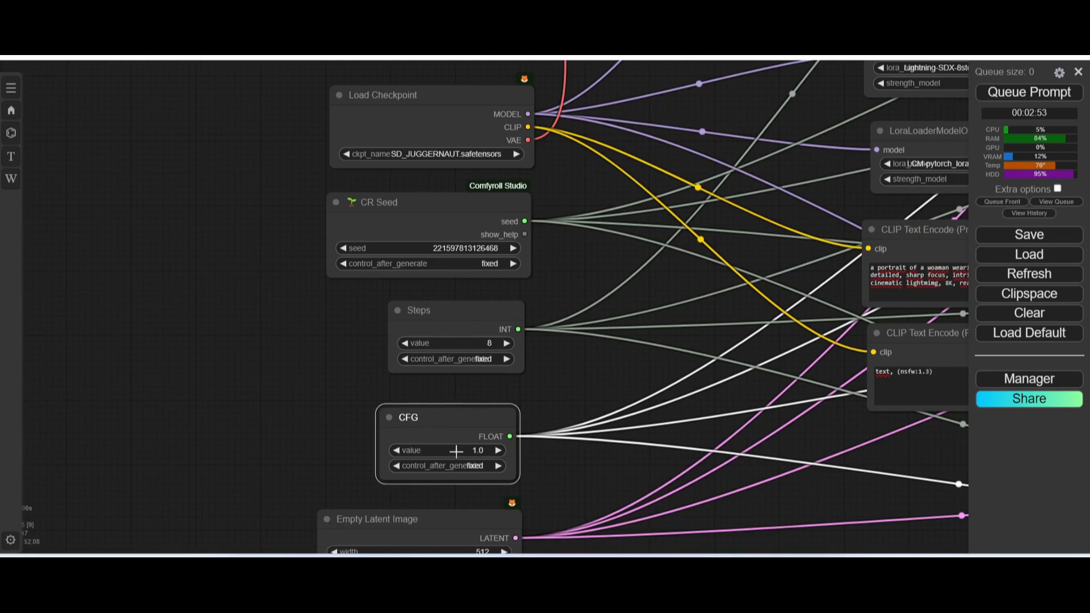
scroll(516, 376, down, 4)
drag(603, 347, 226, 584)
scroll(631, 295, up, 2)
scroll(630, 294, up, 5)
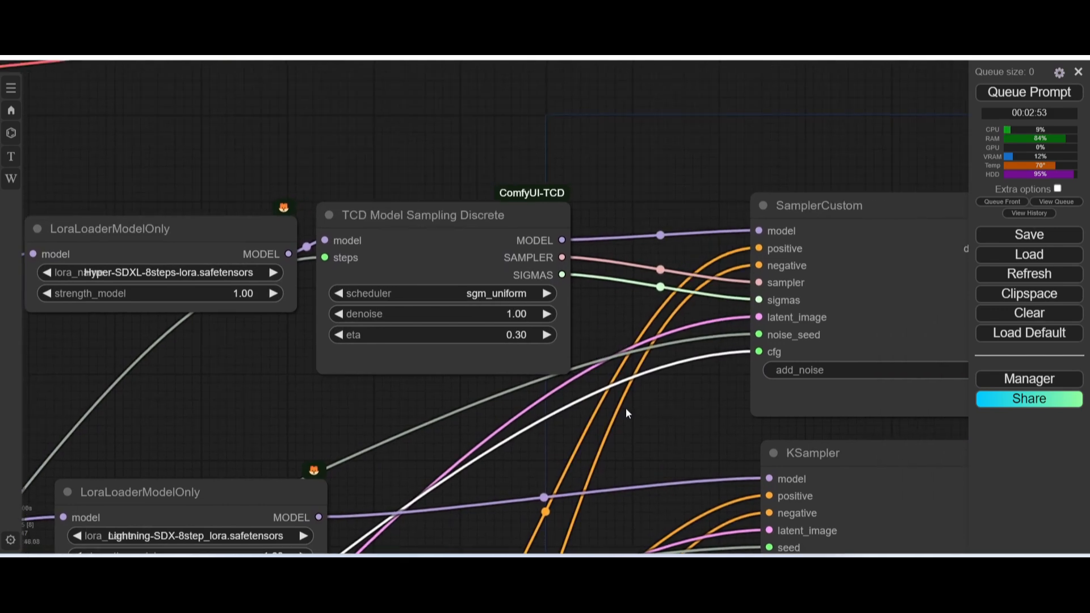
scroll(525, 341, down, 4)
scroll(528, 341, up, 4)
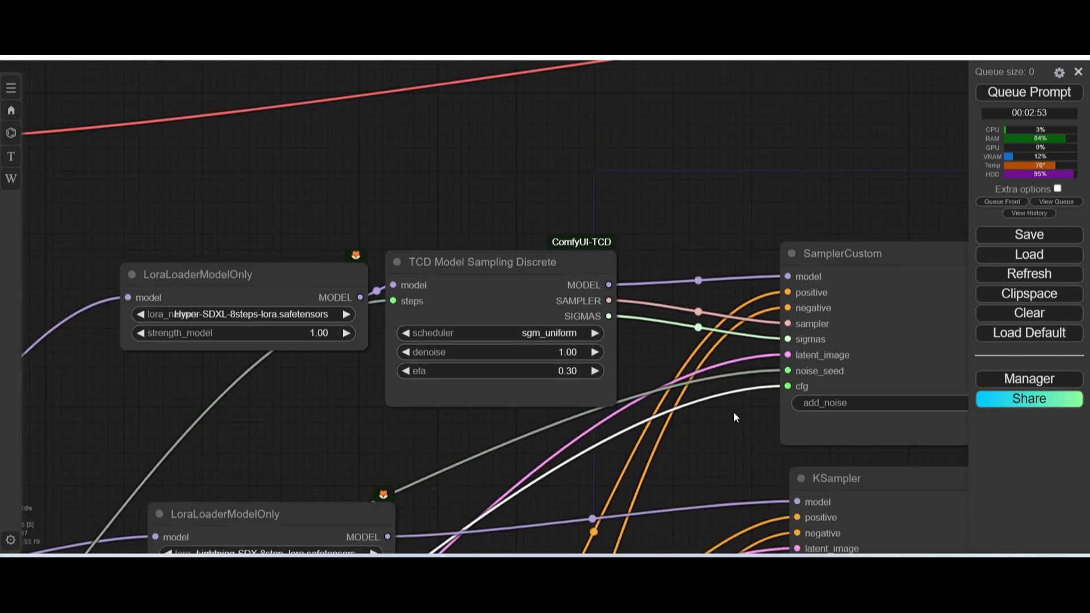
Examine the KSampler nodes' sampler, scheduler and denoise settings and how the LoRA branches lead to VAE Decode
scroll(734, 412, down, 3)
drag(664, 417, 344, 188)
scroll(573, 339, up, 4)
scroll(615, 381, up, 2)
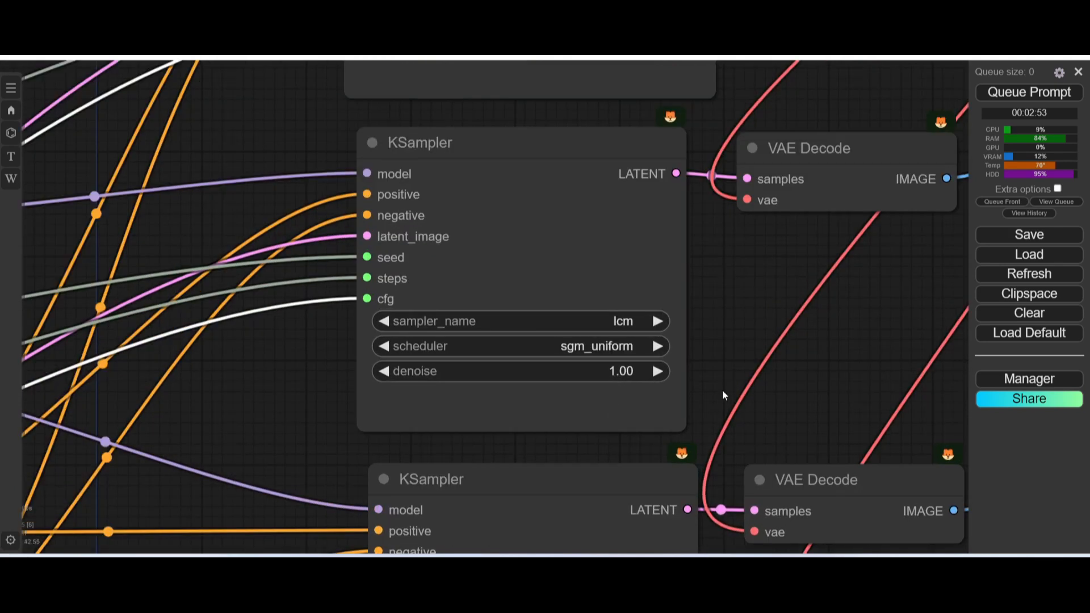
scroll(723, 392, down, 2)
drag(744, 408, 703, 89)
drag(706, 411, 706, 505)
drag(683, 261, 935, 394)
scroll(483, 321, down, 5)
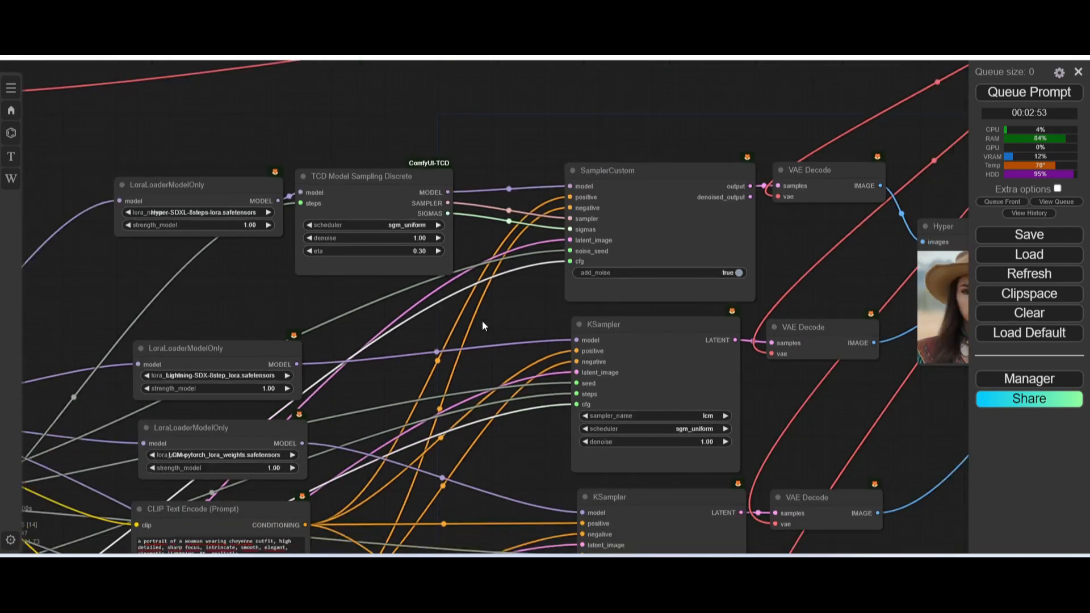
scroll(483, 326, down, 6)
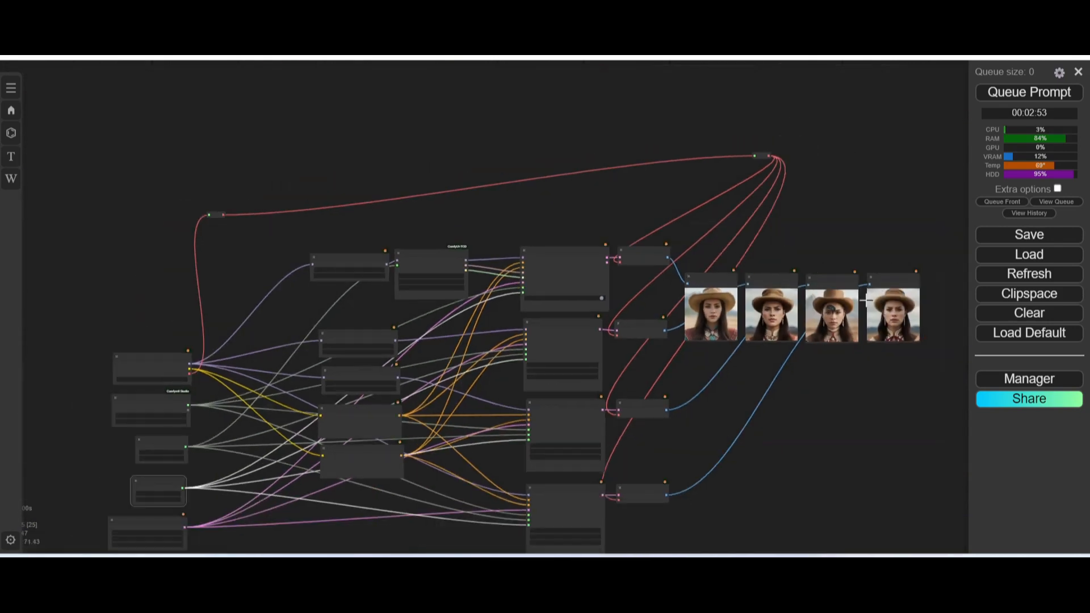
Trace the connections from the shared seed, steps, CFG and Empty Latent Image nodes through the workflow to the samplers
scroll(364, 405, up, 3)
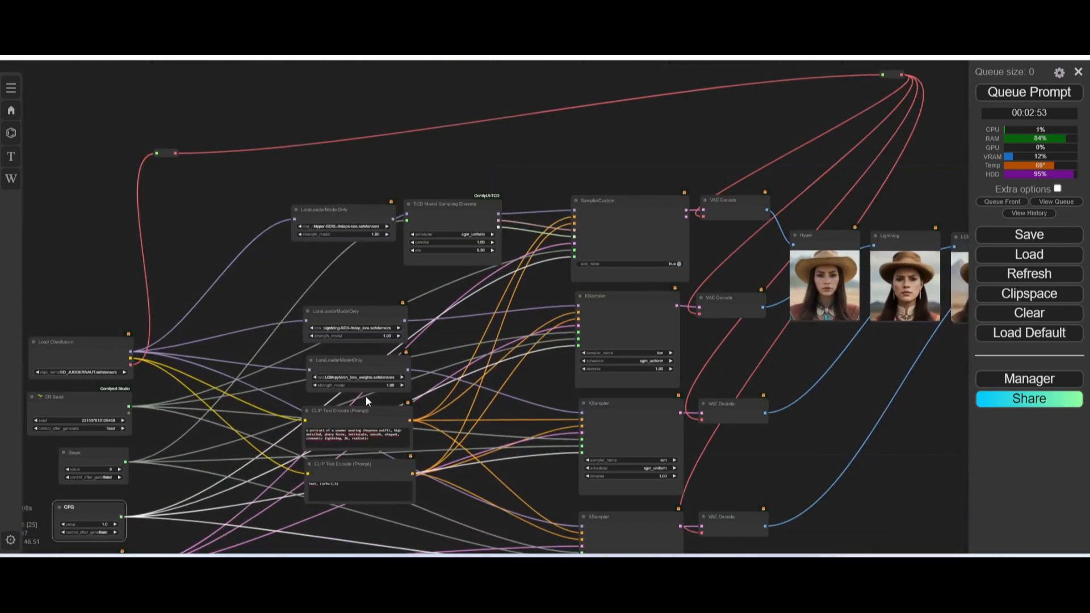
scroll(861, 297, down, 3)
scroll(526, 422, down, 2)
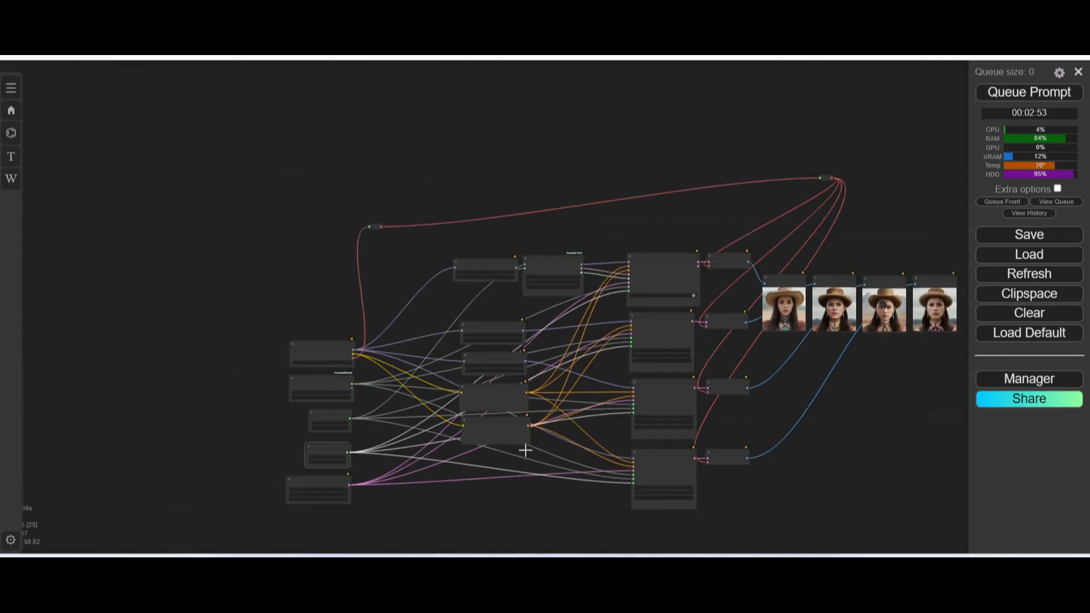
drag(507, 510, 666, 445)
scroll(489, 442, up, 4)
scroll(509, 392, up, 5)
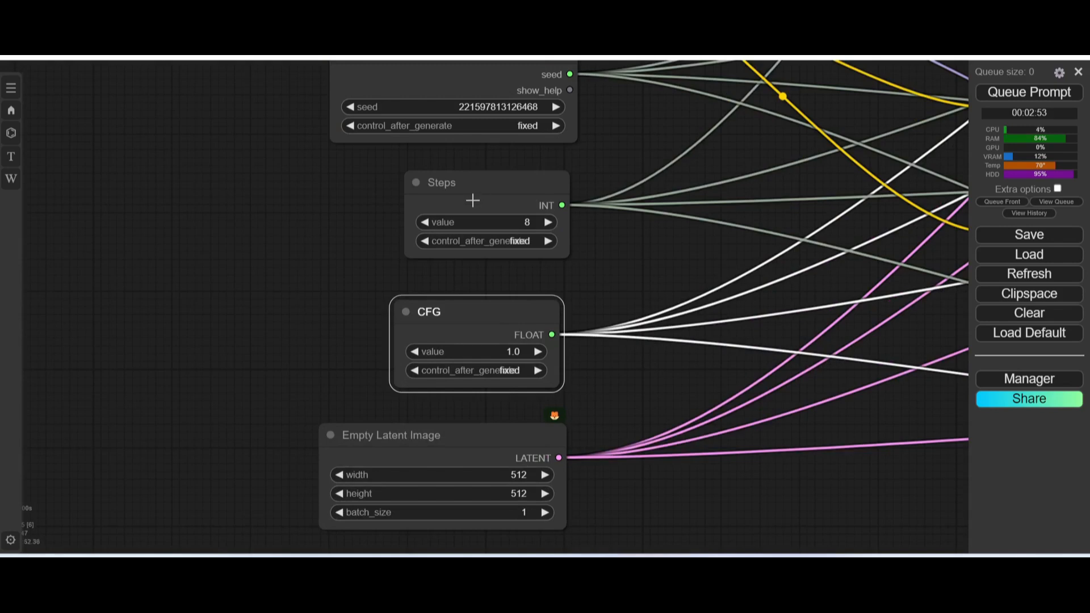
drag(606, 162, 470, 316)
scroll(480, 266, down, 3)
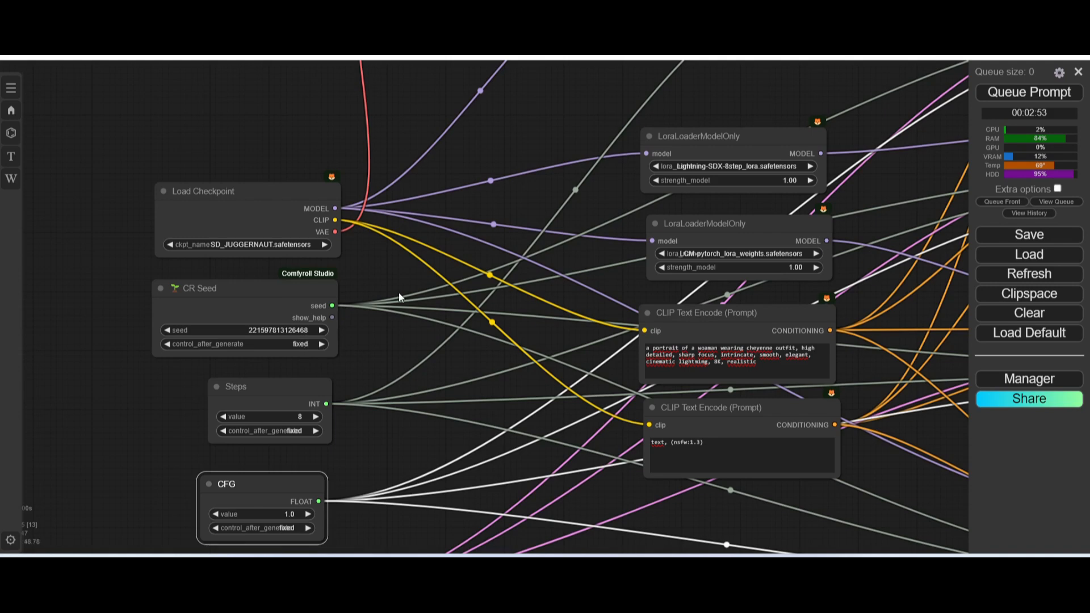
scroll(402, 298, down, 2)
drag(474, 325, 161, 380)
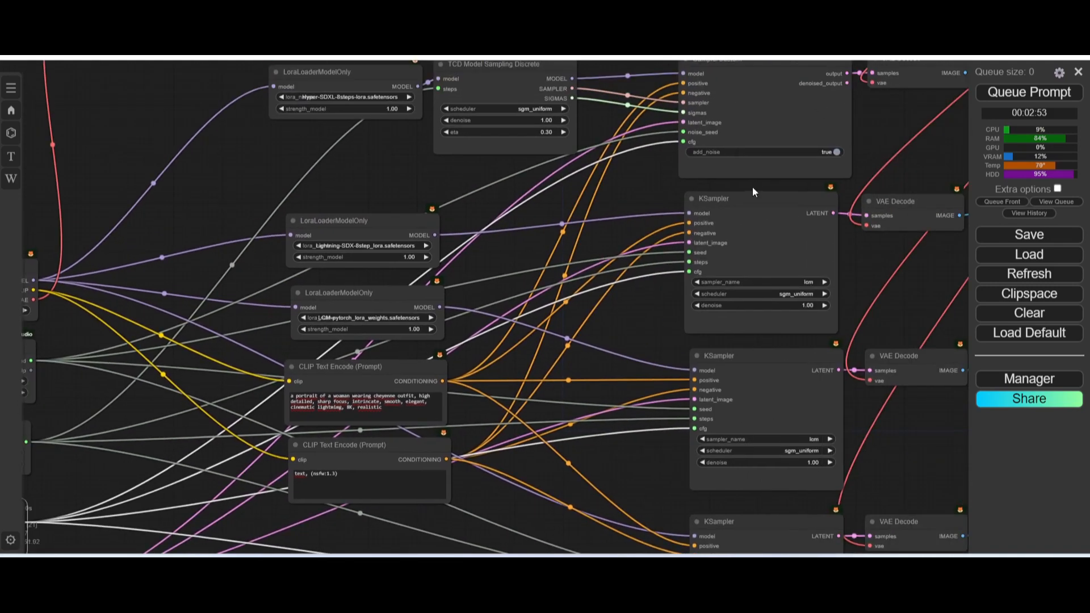
Convert the add_noise widget of the SamplerCustom node to an input
scroll(749, 185, down, 5)
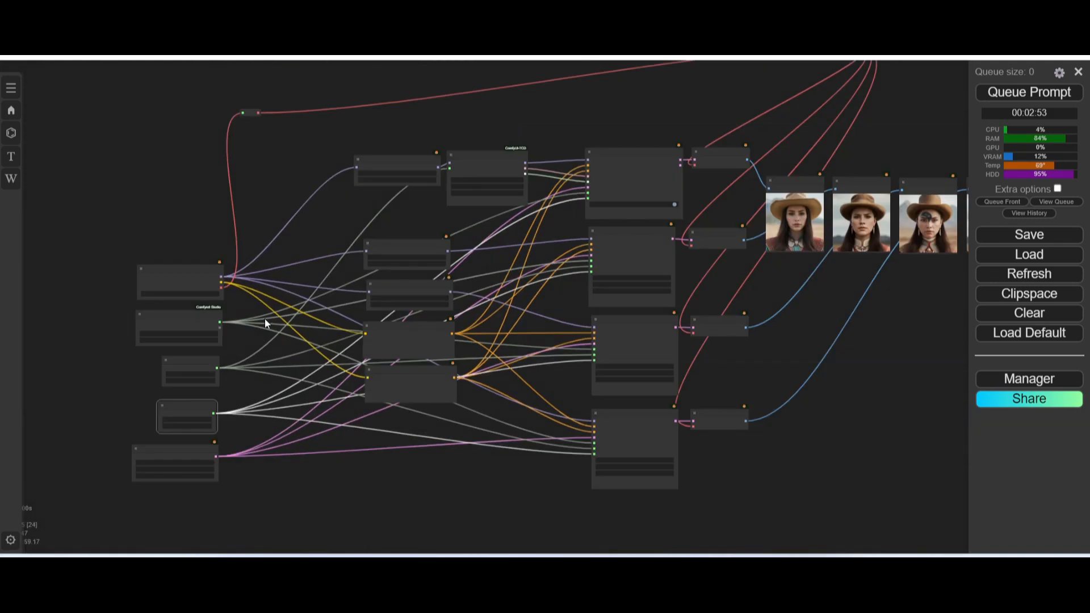
drag(265, 320, 95, 367)
scroll(422, 239, up, 8)
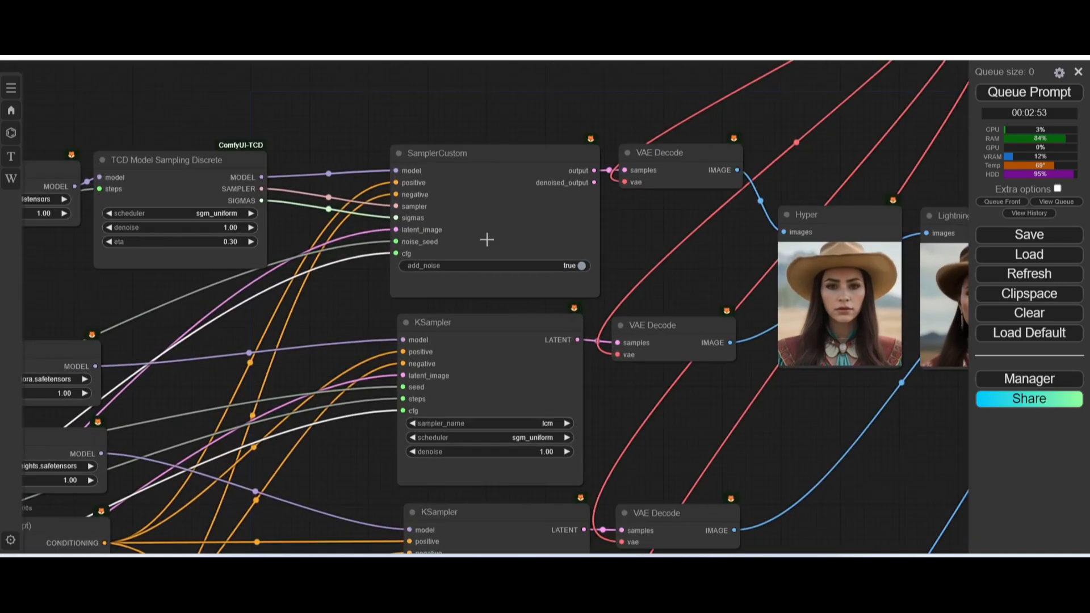
scroll(487, 239, up, 3)
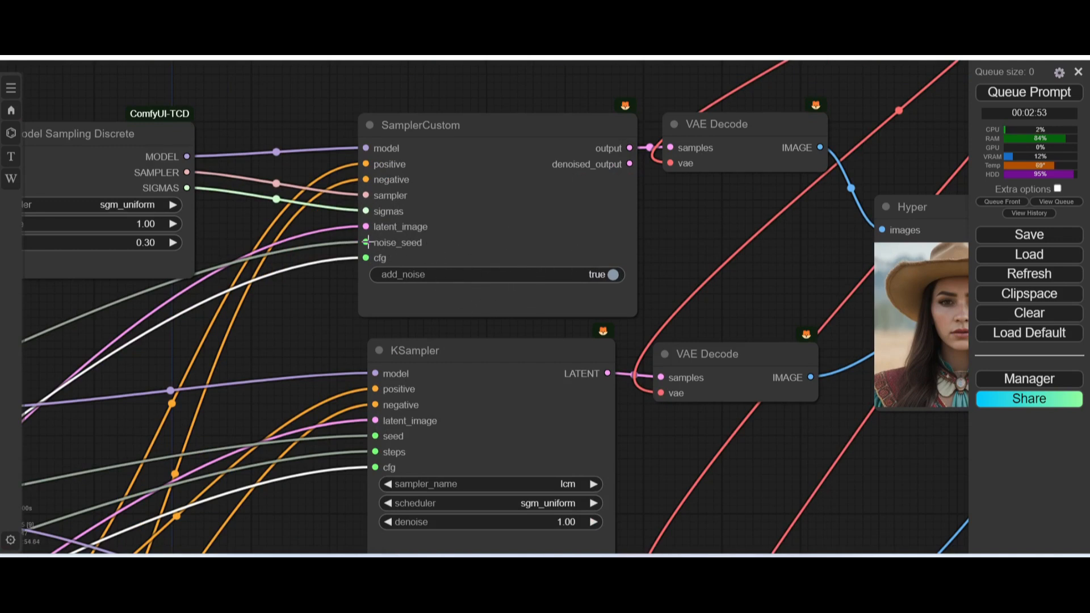
right_click(503, 215)
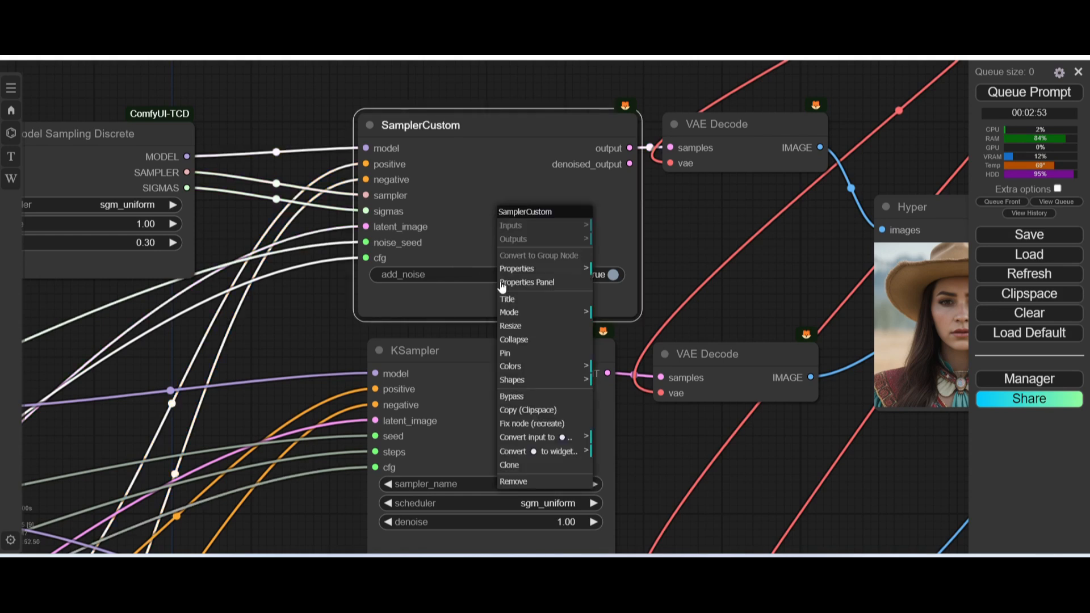
click(562, 456)
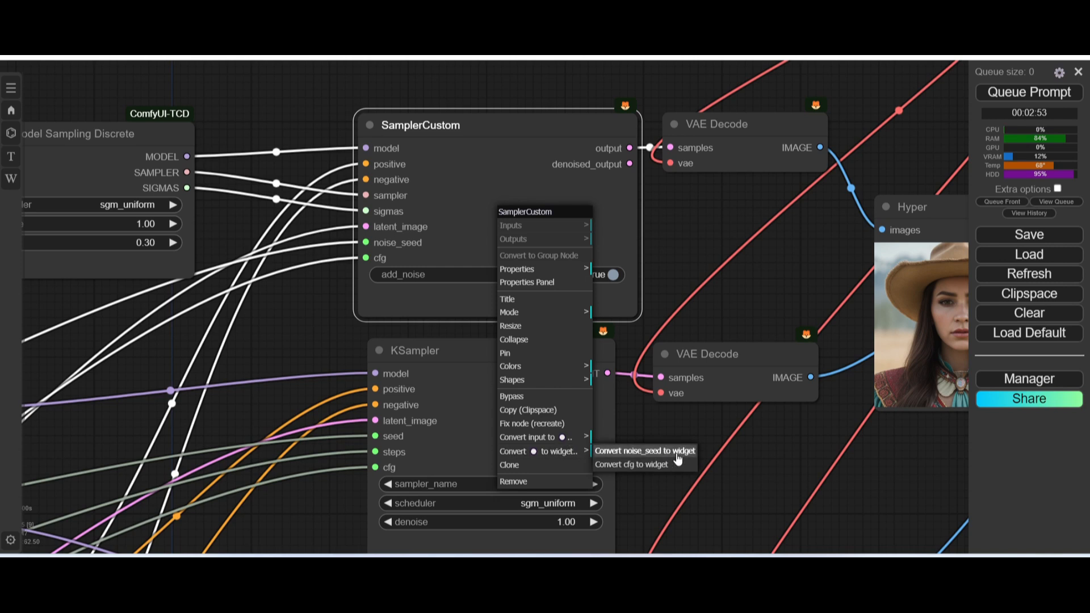
click(536, 441)
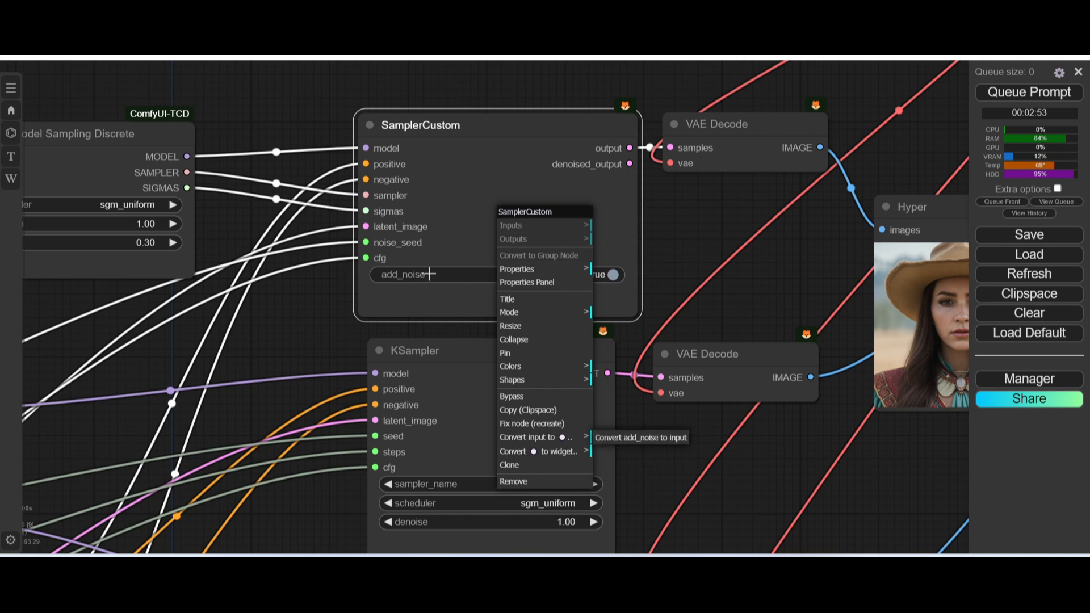
click(640, 438)
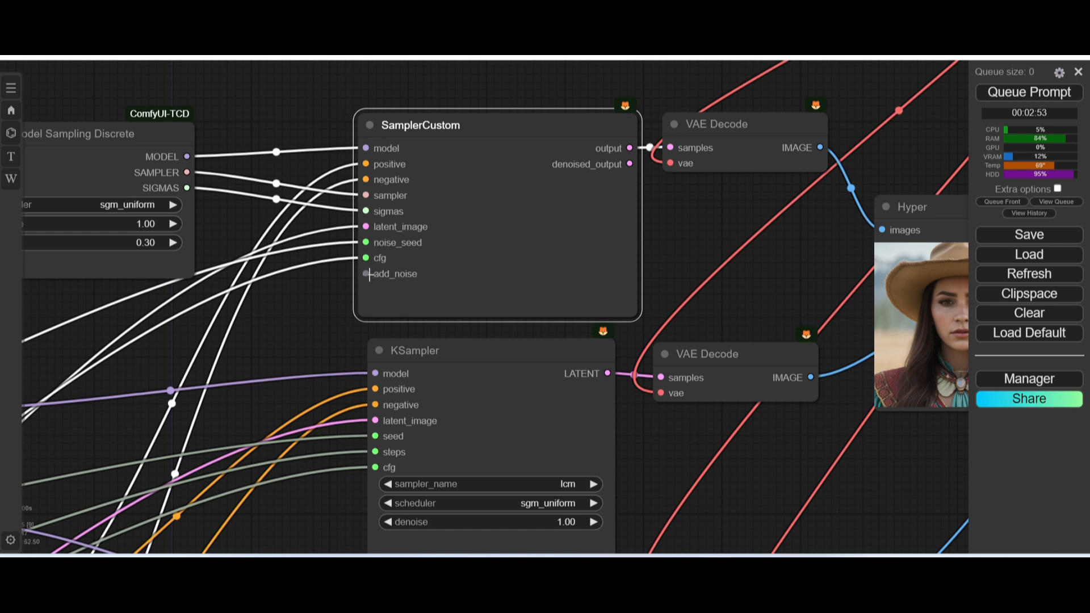
Convert the SamplerCustom node's add_noise input back to a widget
right_click(454, 278)
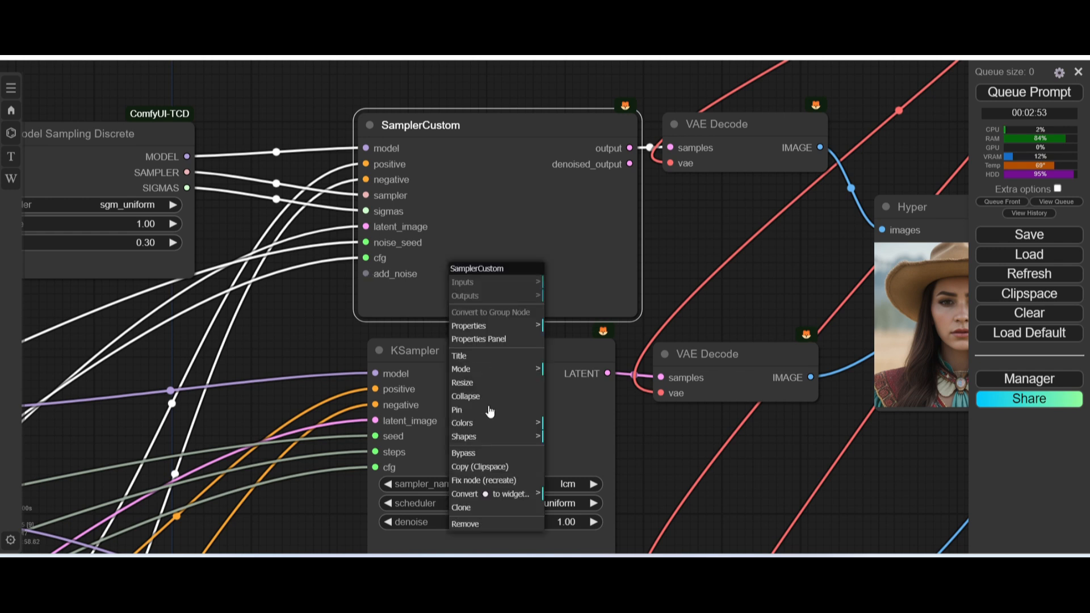
click(509, 495)
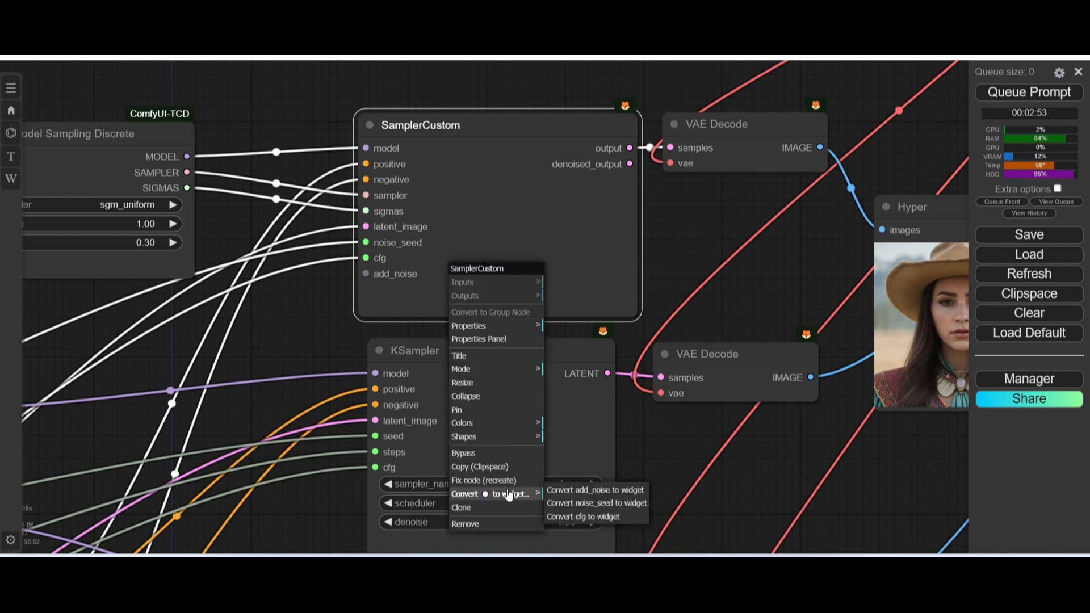
click(574, 486)
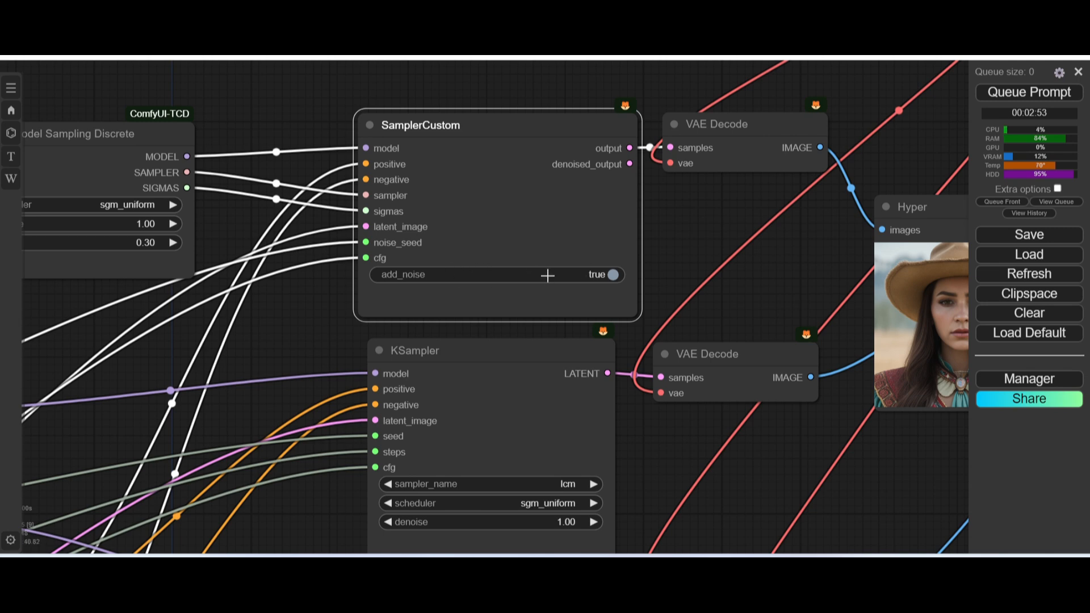
Examine the SamplerCustom node's noise_seed, cfg and latent_image connections back to the CR Seed, CFG and Empty Latent Image nodes
scroll(467, 271, down, 3)
drag(475, 306, 571, 267)
scroll(572, 220, up, 7)
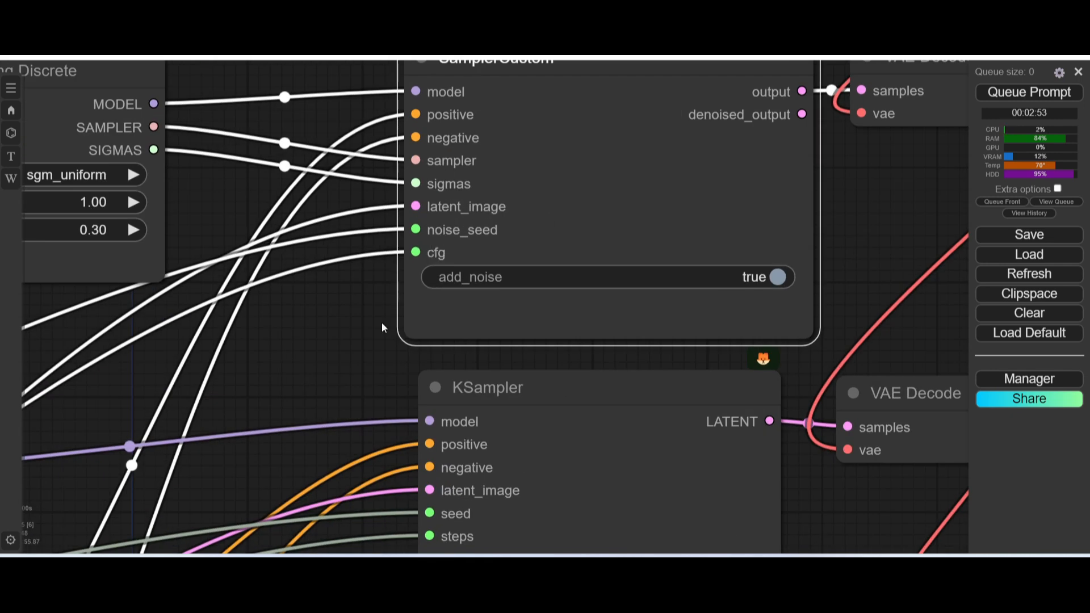
scroll(328, 349, down, 6)
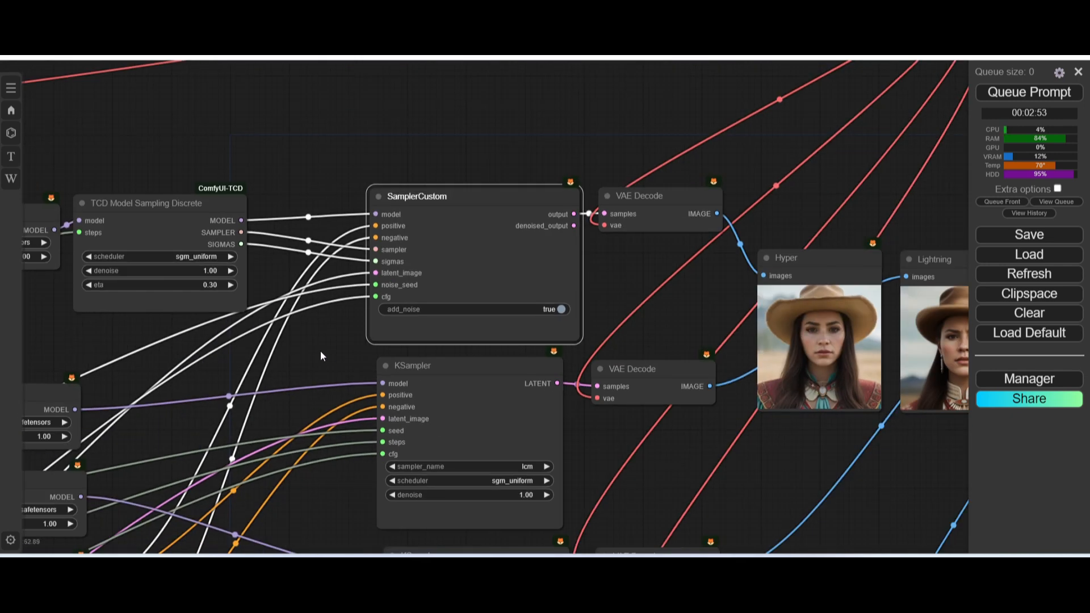
drag(325, 350, 758, 74)
drag(113, 470, 528, 307)
scroll(378, 226, down, 3)
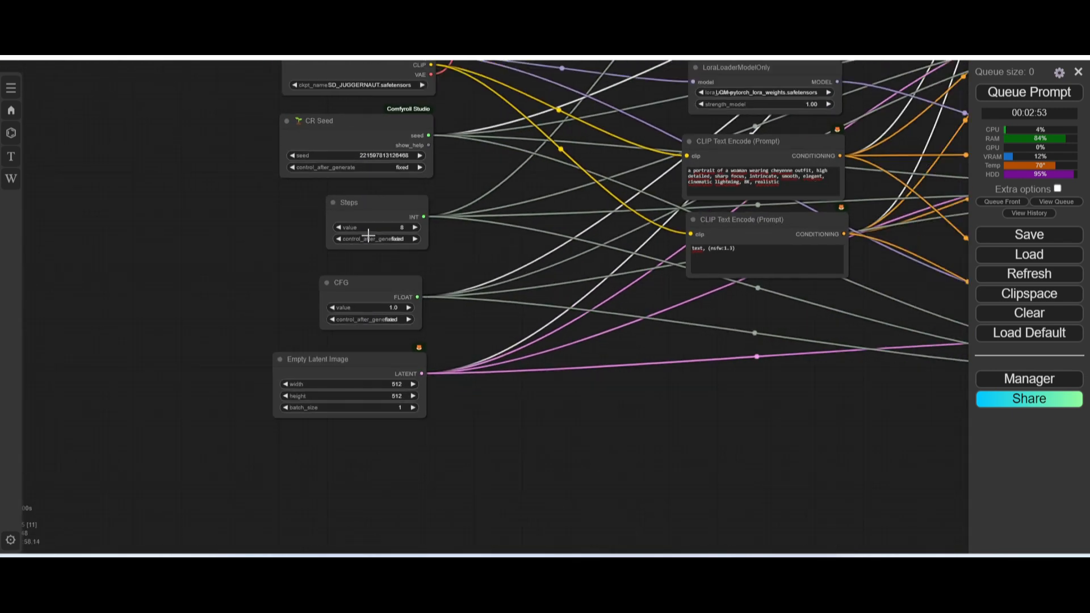
scroll(362, 271, up, 3)
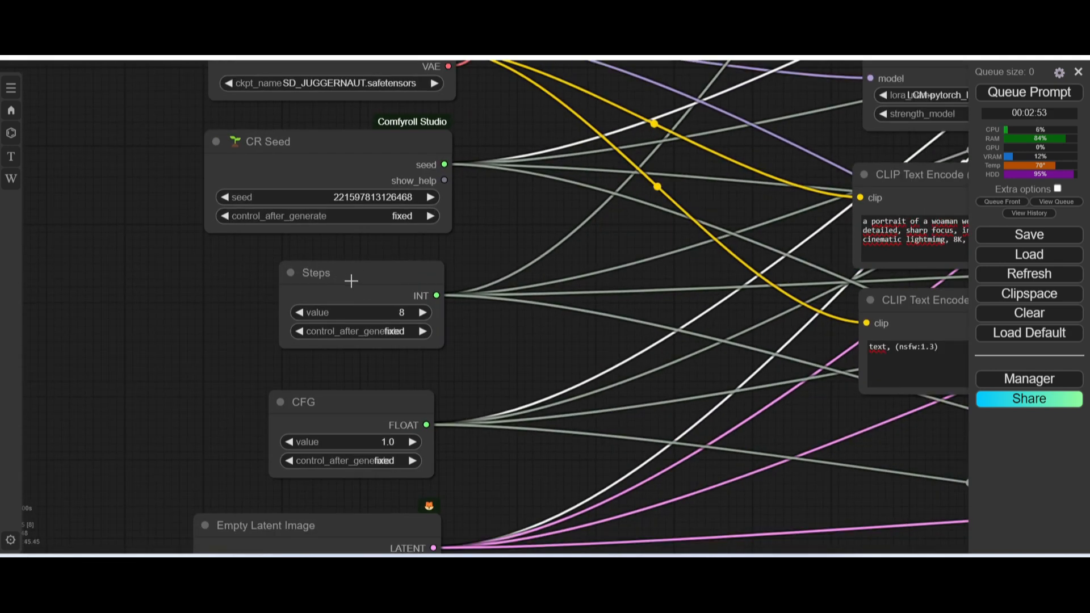
scroll(334, 412, down, 3)
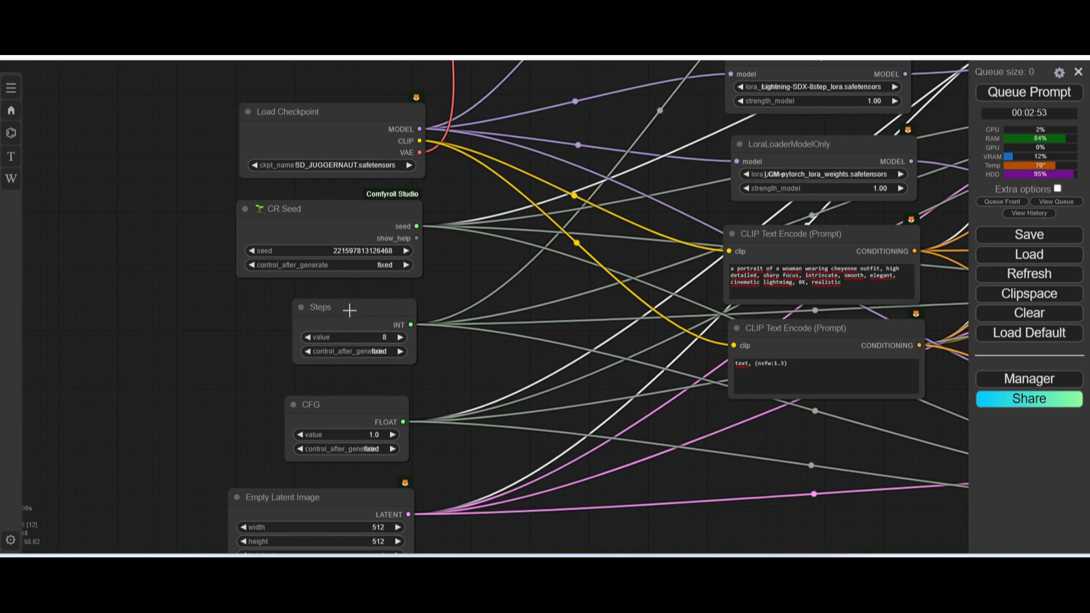
Add a Primitive node beside the Steps node and connect it to the cfg input of the LCM branch's KSampler
double_click(116, 308)
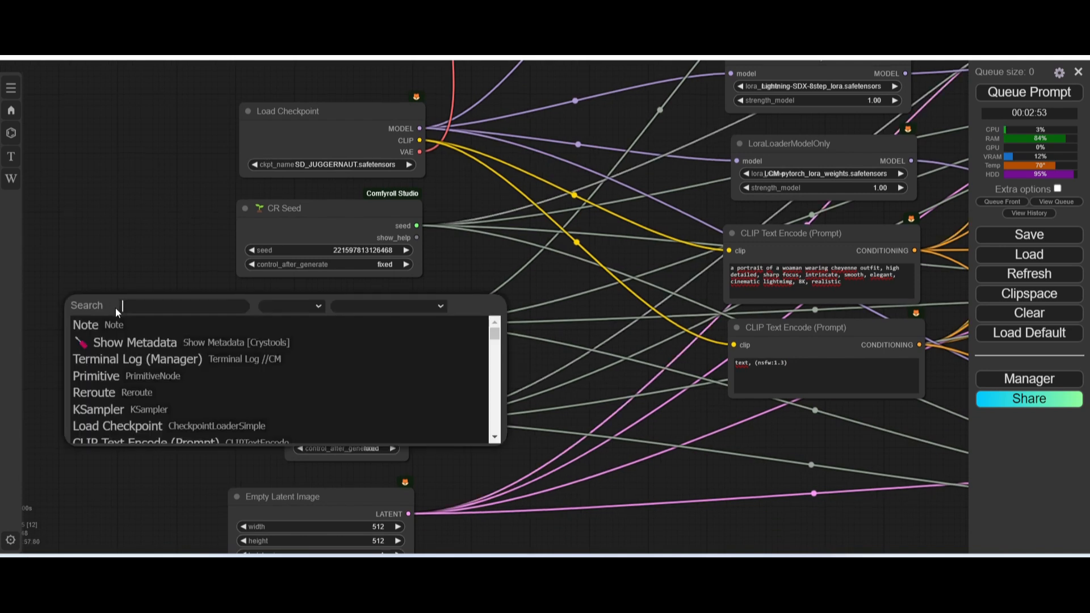
click(84, 385)
drag(190, 303, 209, 343)
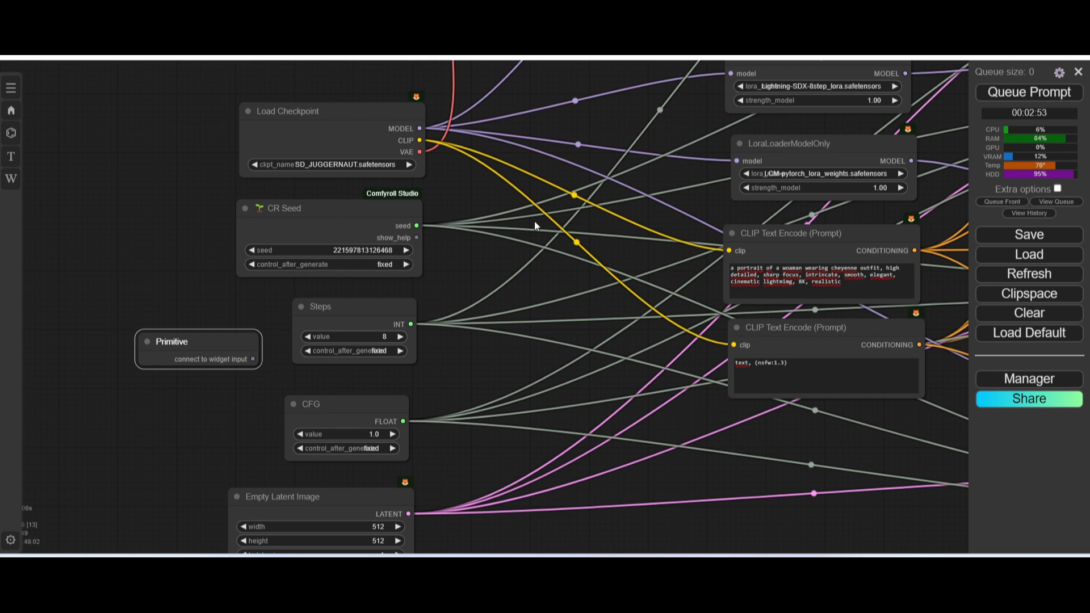
scroll(456, 330, down, 5)
drag(330, 348, 929, 317)
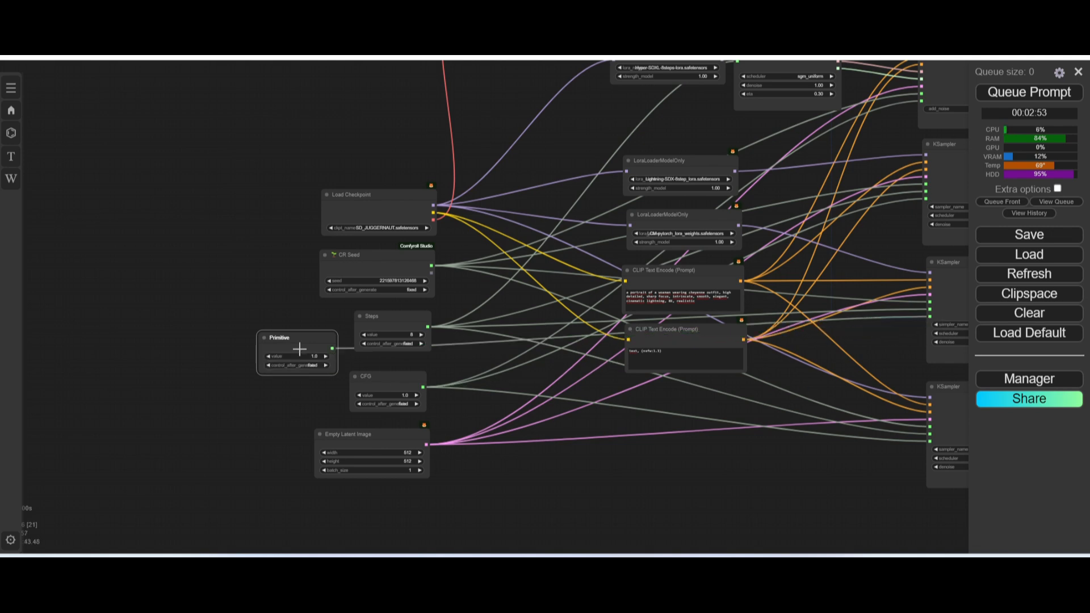
Reconnect the CFG node to the cfg input of the LCM branch's KSampler and delete the added Primitive node
scroll(299, 349, up, 10)
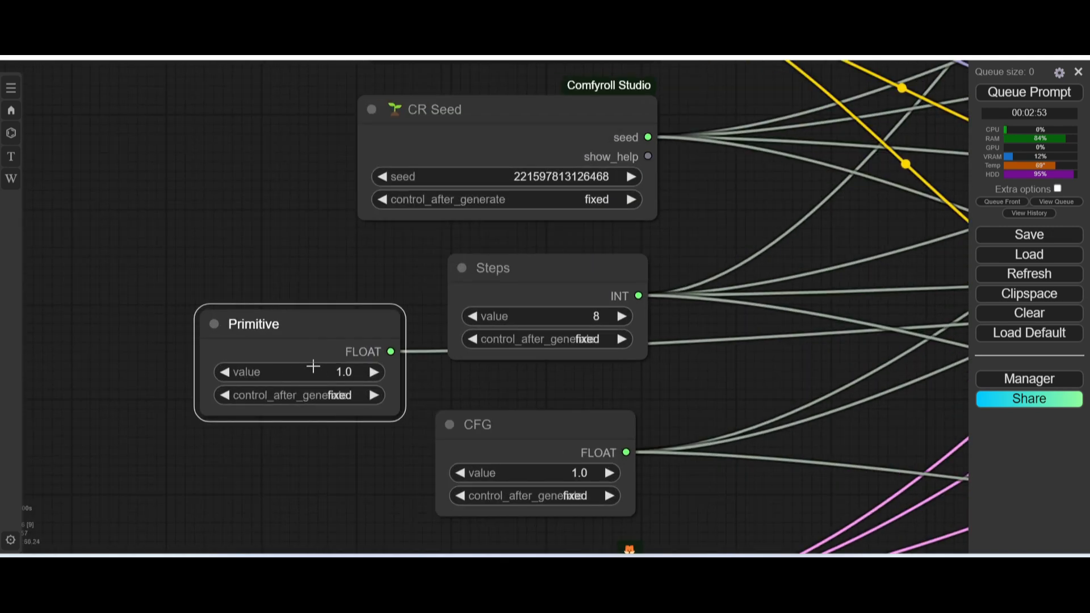
scroll(313, 367, down, 3)
drag(302, 342, 261, 368)
scroll(565, 404, down, 3)
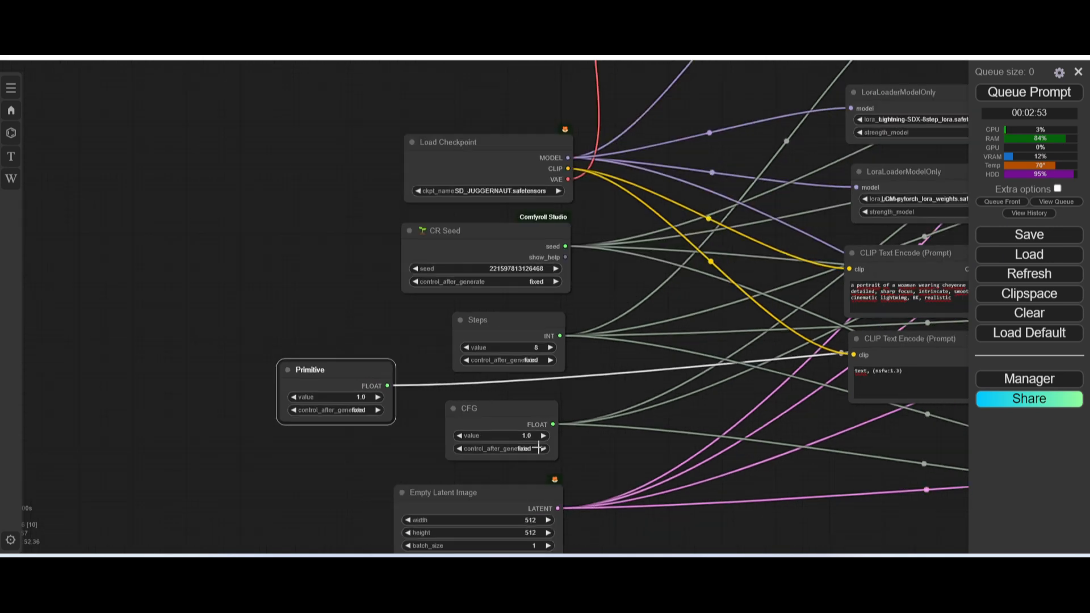
scroll(587, 398, down, 2)
drag(529, 391, 879, 351)
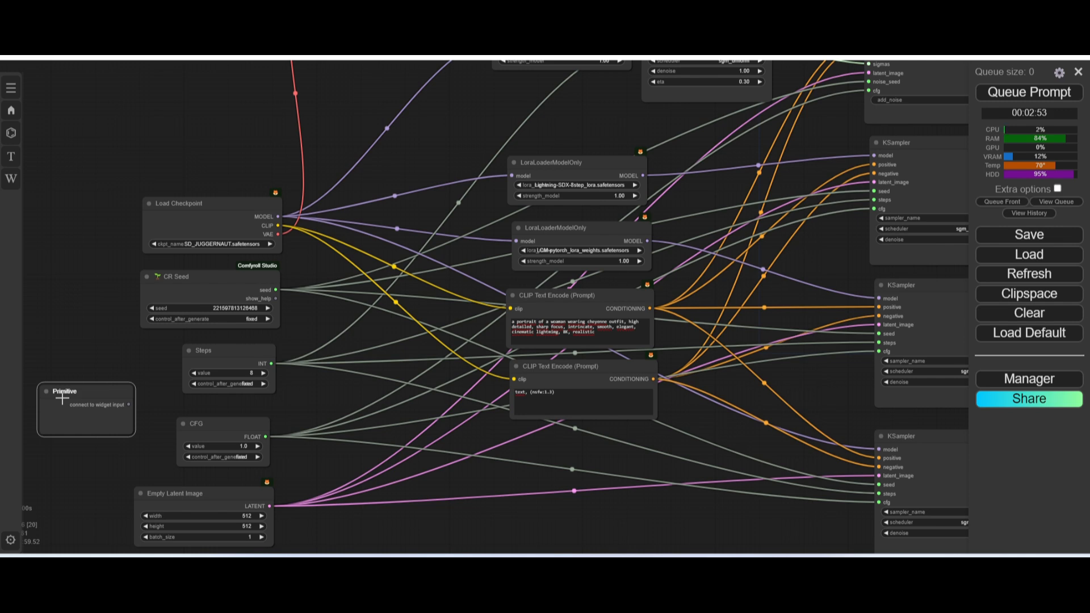
key(Delete)
Examine the seed, steps and cfg inputs of the KSampler nodes and the links feeding them
scroll(802, 362, down, 3)
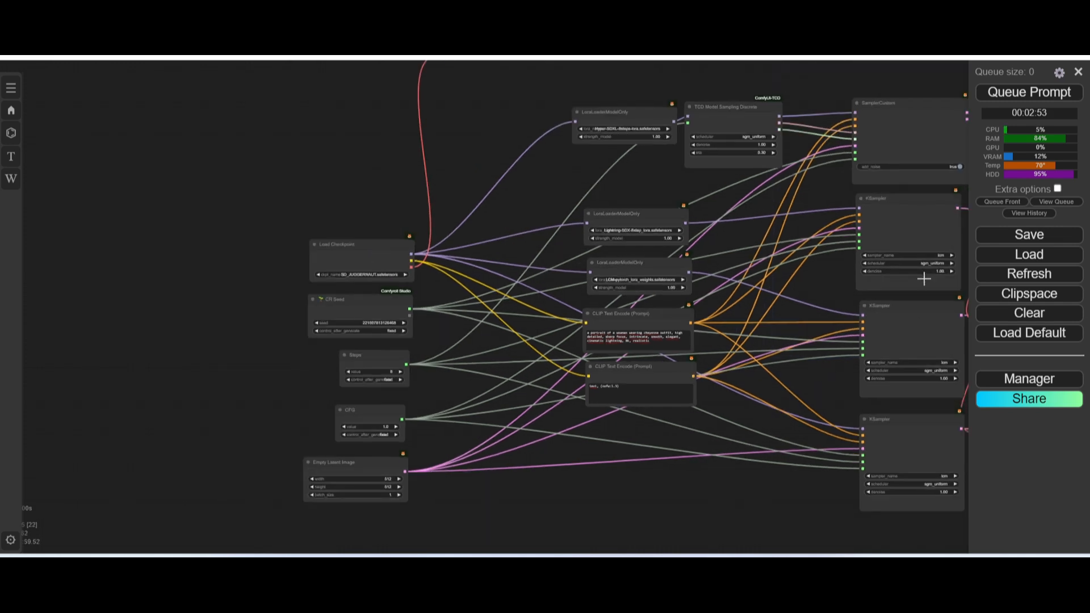
scroll(923, 278, up, 6)
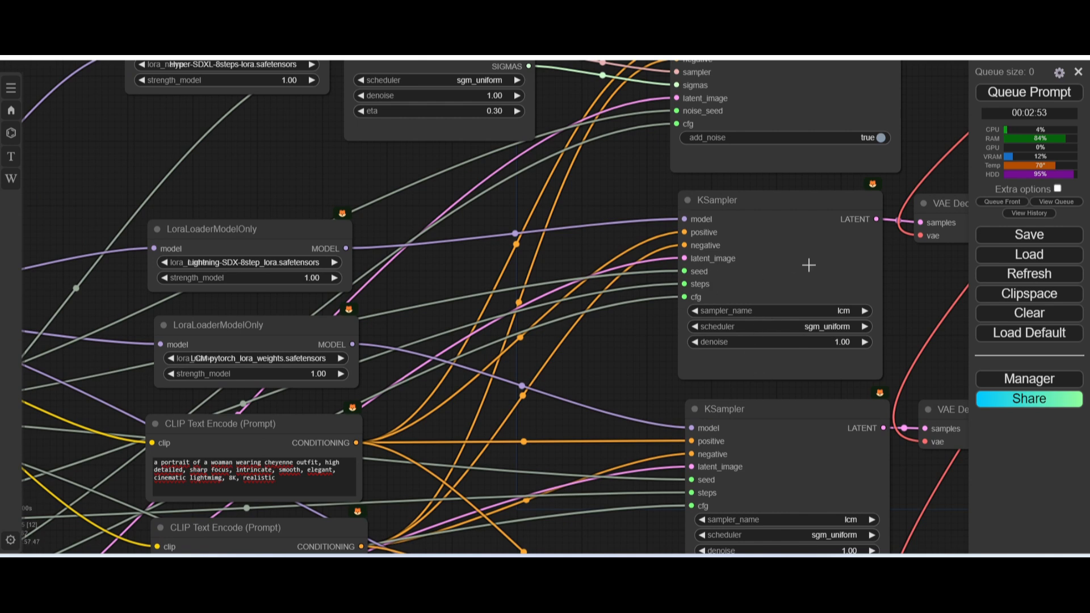
scroll(758, 277, down, 3)
scroll(712, 304, down, 2)
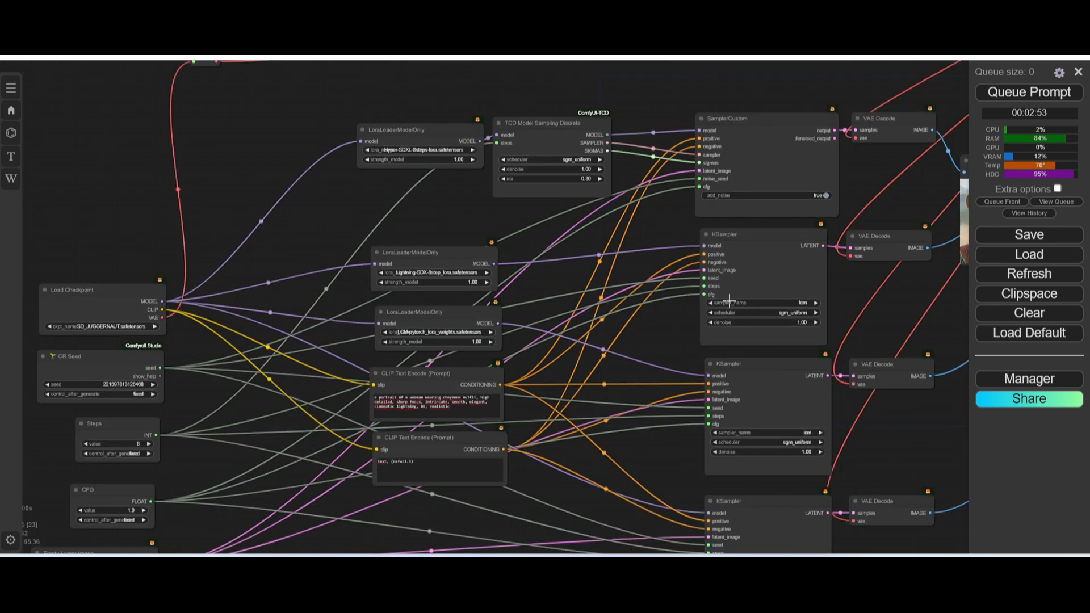
scroll(747, 263, down, 2)
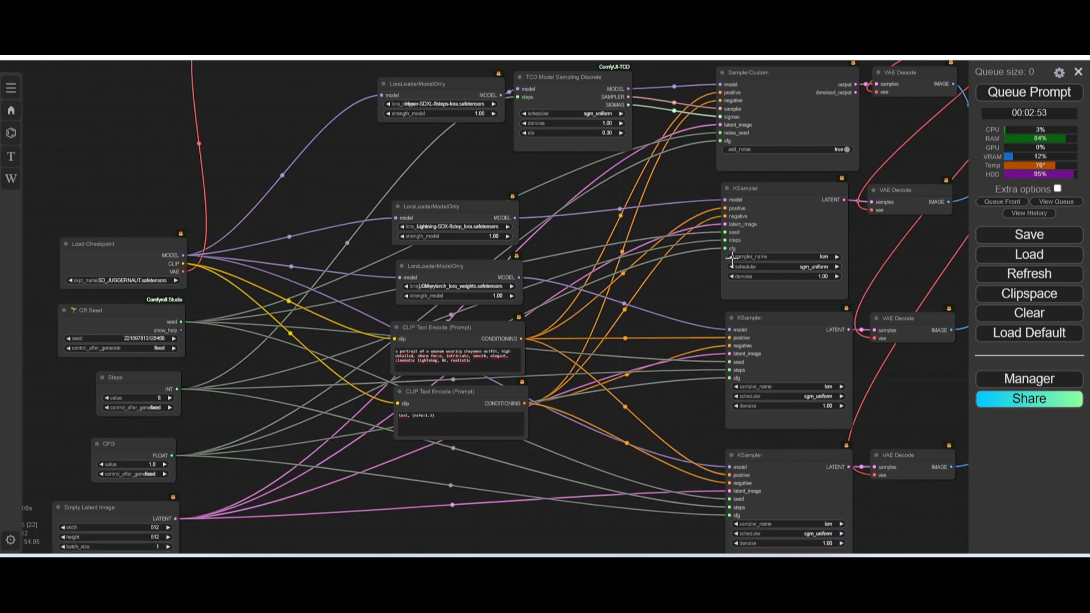
scroll(732, 257, up, 5)
scroll(720, 257, down, 5)
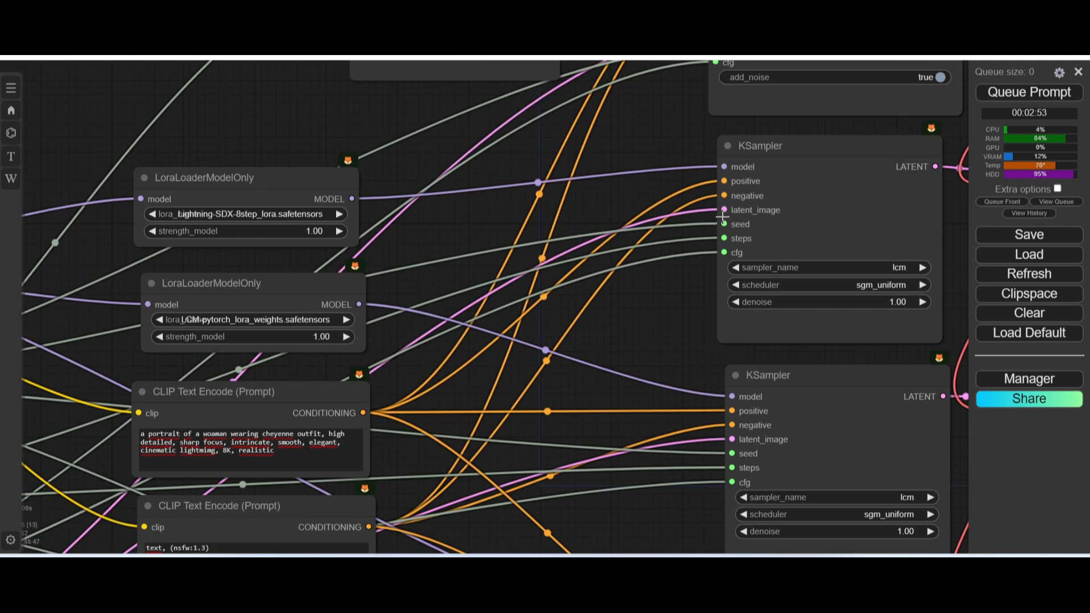
scroll(662, 324, down, 2)
drag(667, 325, 675, 268)
scroll(587, 315, down, 3)
Examine the shared Steps and CFG nodes and their links out to the sampler branches
scroll(291, 340, up, 6)
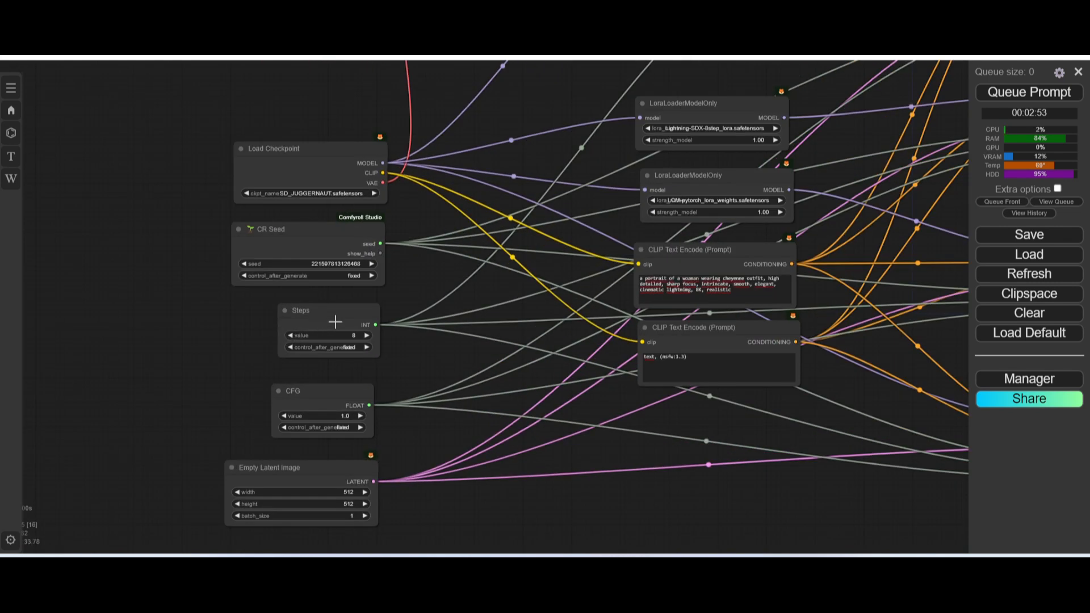
scroll(747, 258, down, 3)
drag(603, 298, 544, 315)
scroll(368, 313, up, 6)
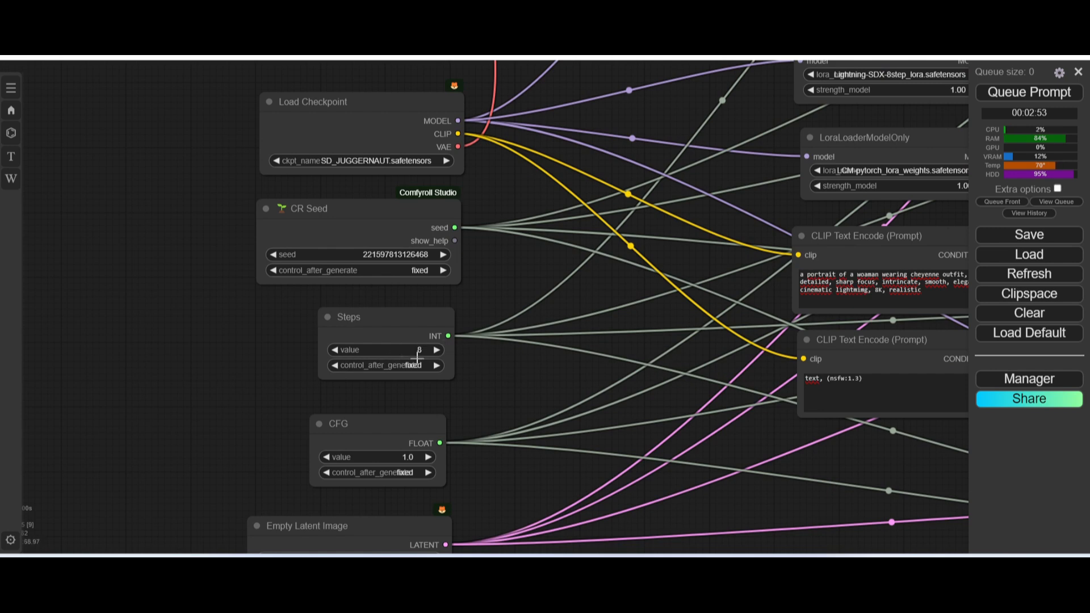
scroll(457, 378, down, 3)
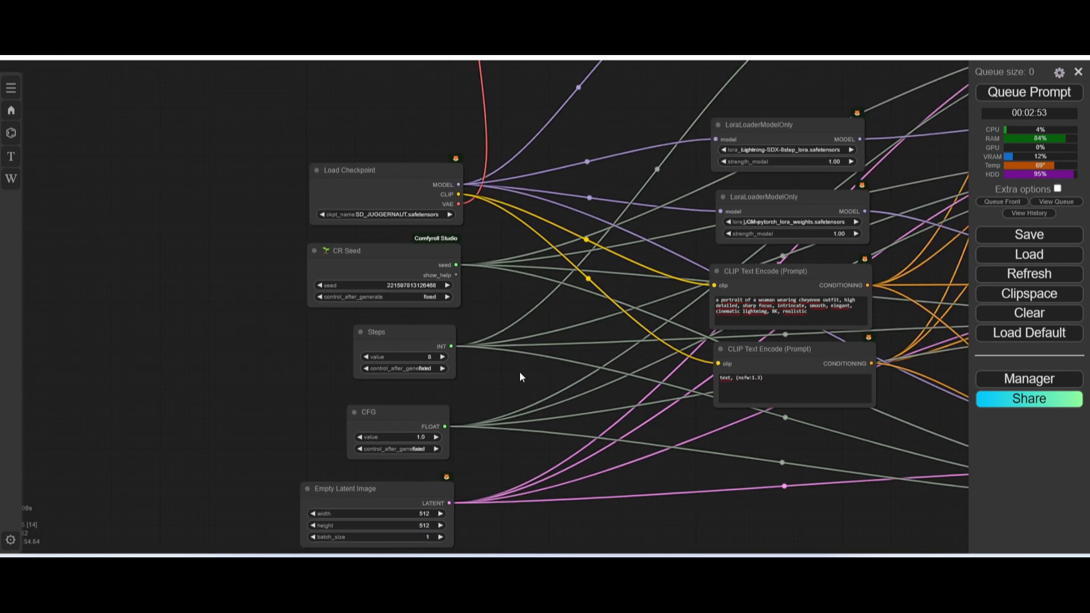
scroll(408, 356, up, 6)
scroll(489, 404, down, 6)
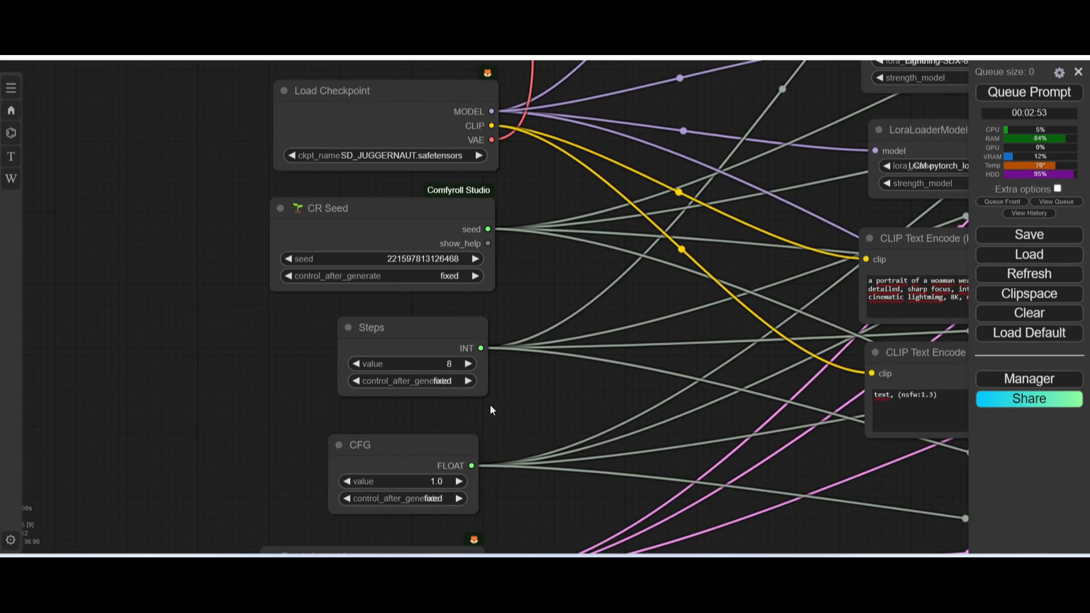
scroll(534, 409, down, 3)
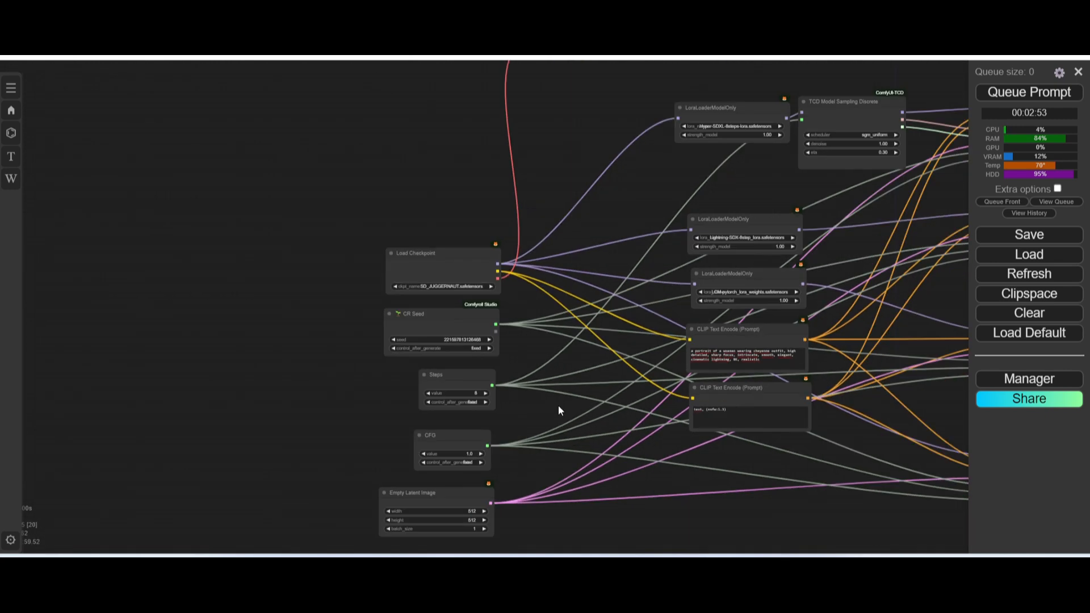
Compare the Hyper, Lightning, LCM and Regular previews, and check the Steps and CFG values used for them
drag(557, 406, 112, 384)
scroll(314, 360, down, 5)
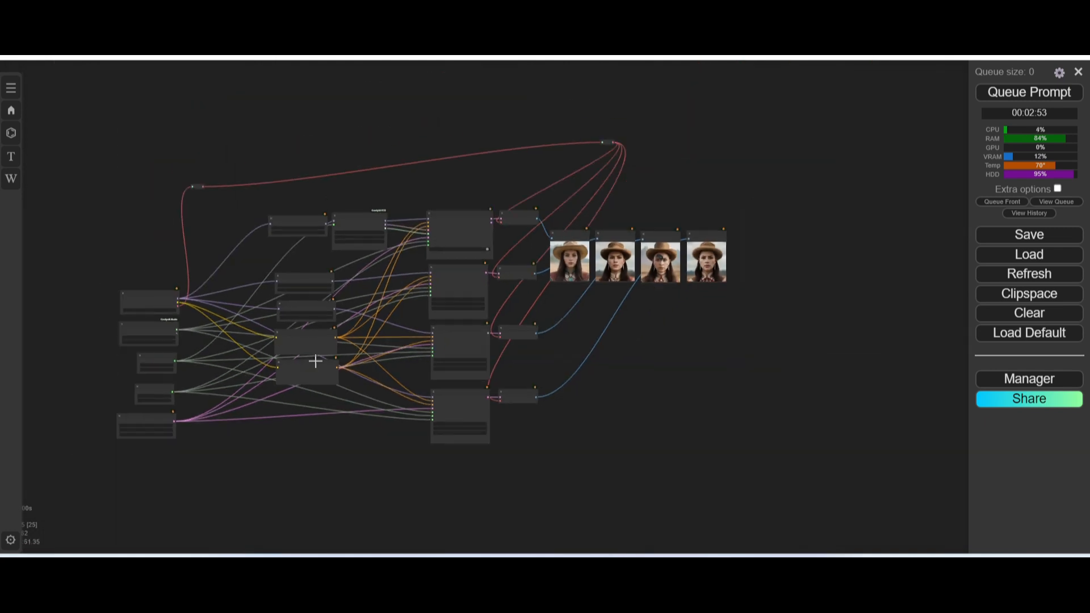
scroll(316, 361, up, 2)
scroll(316, 361, down, 1)
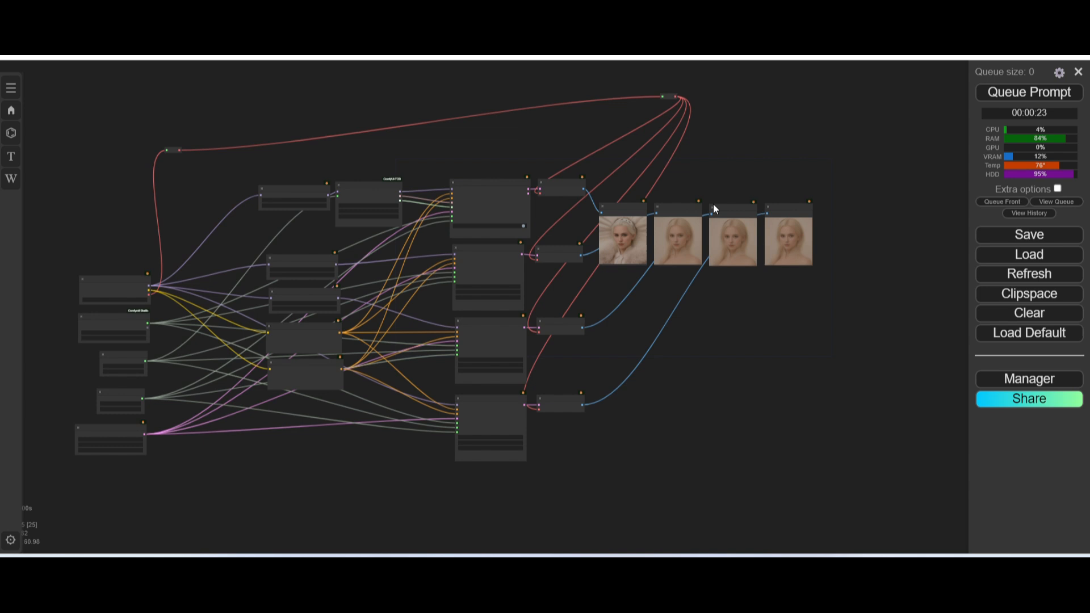
scroll(642, 187, up, 5)
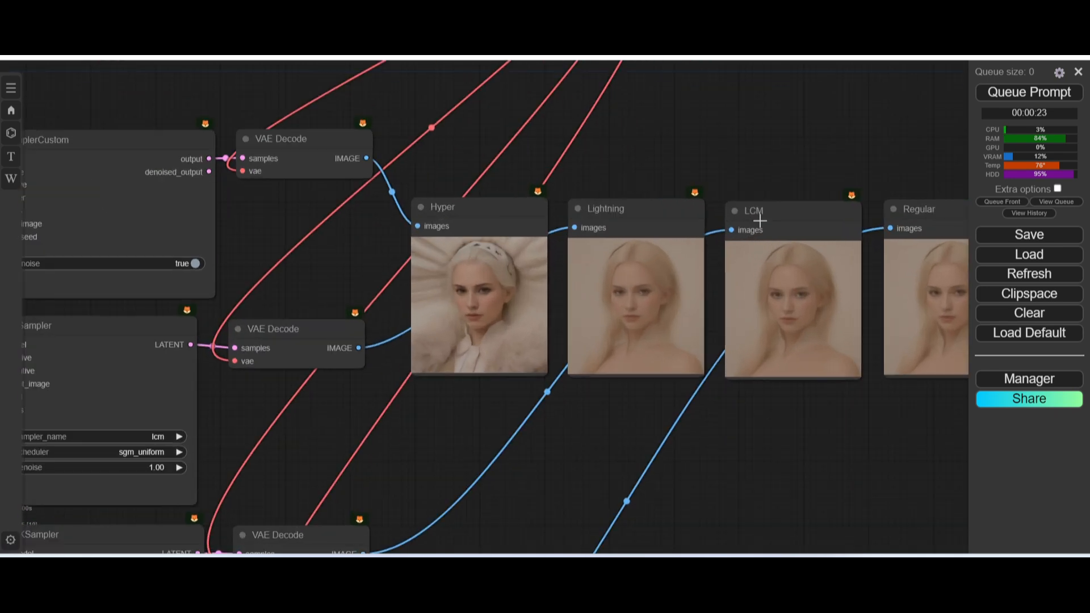
scroll(757, 219, down, 2)
drag(787, 306, 678, 282)
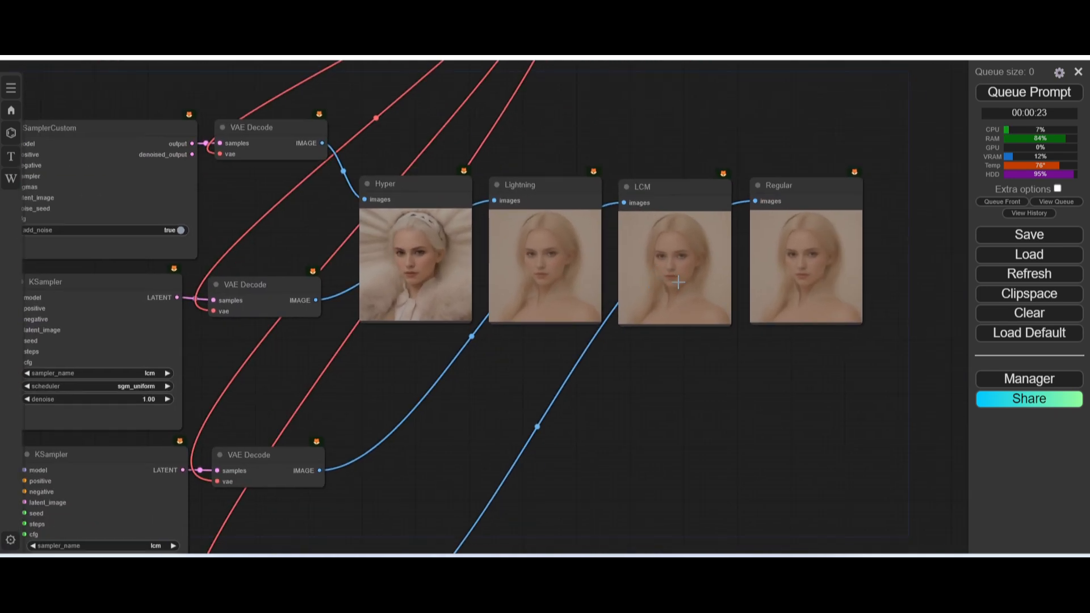
scroll(714, 246, up, 2)
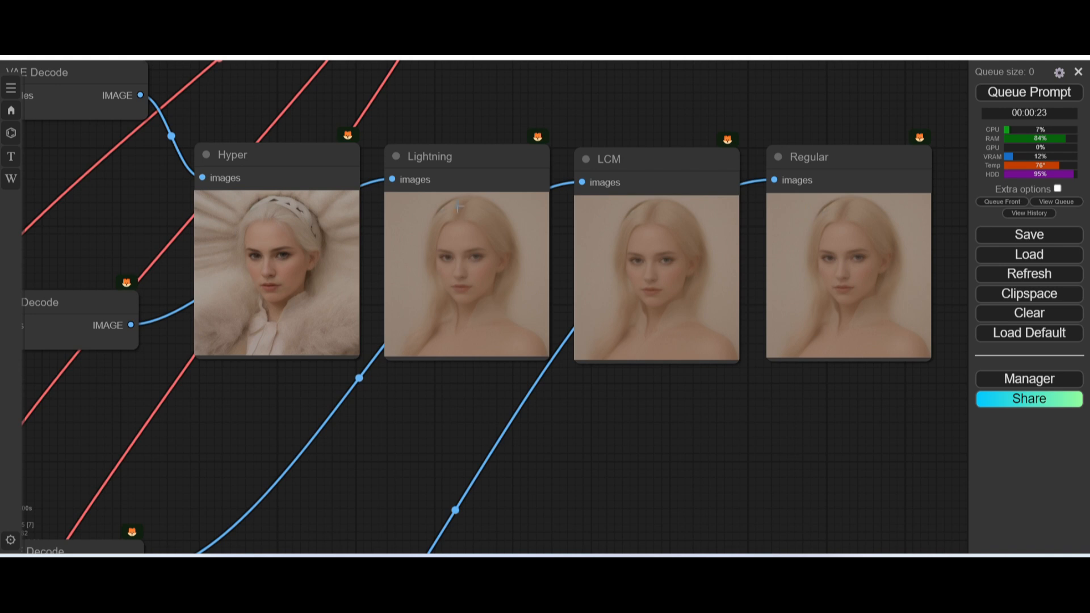
scroll(324, 236, down, 4)
drag(314, 414, 1038, 275)
scroll(438, 365, up, 6)
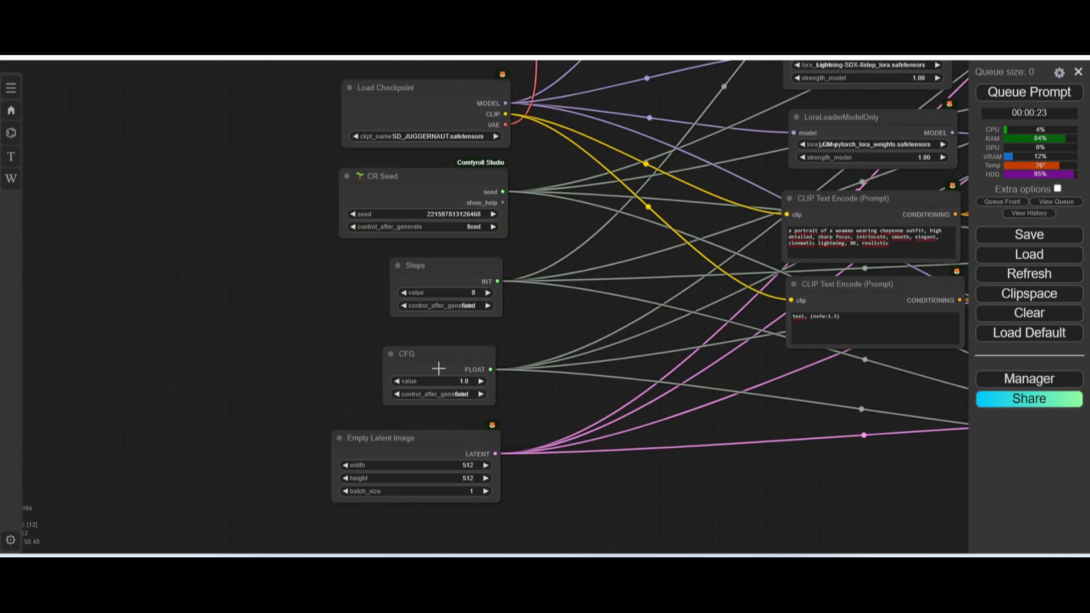
scroll(447, 369, up, 1)
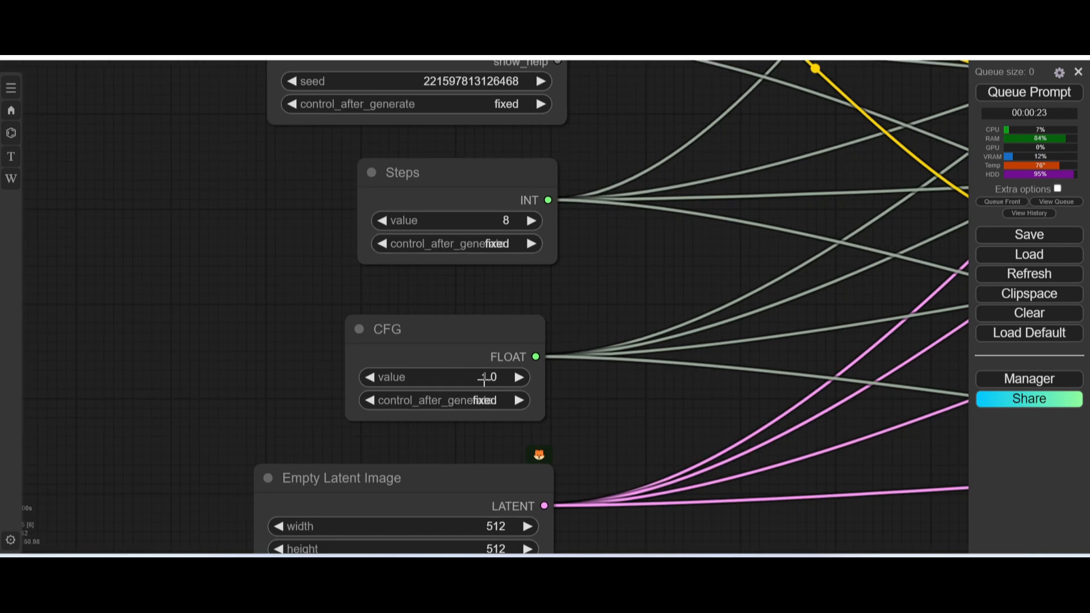
Inspect the Hyper preview up close against the Lightning, LCM and Regular previews
scroll(485, 377, down, 8)
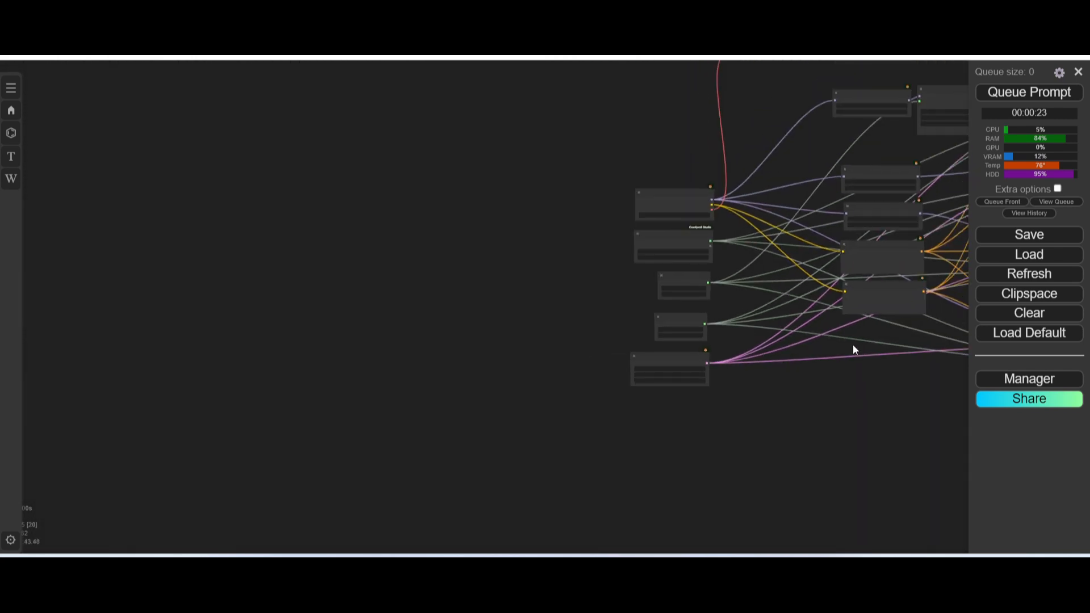
drag(559, 418, 217, 402)
scroll(624, 182, up, 5)
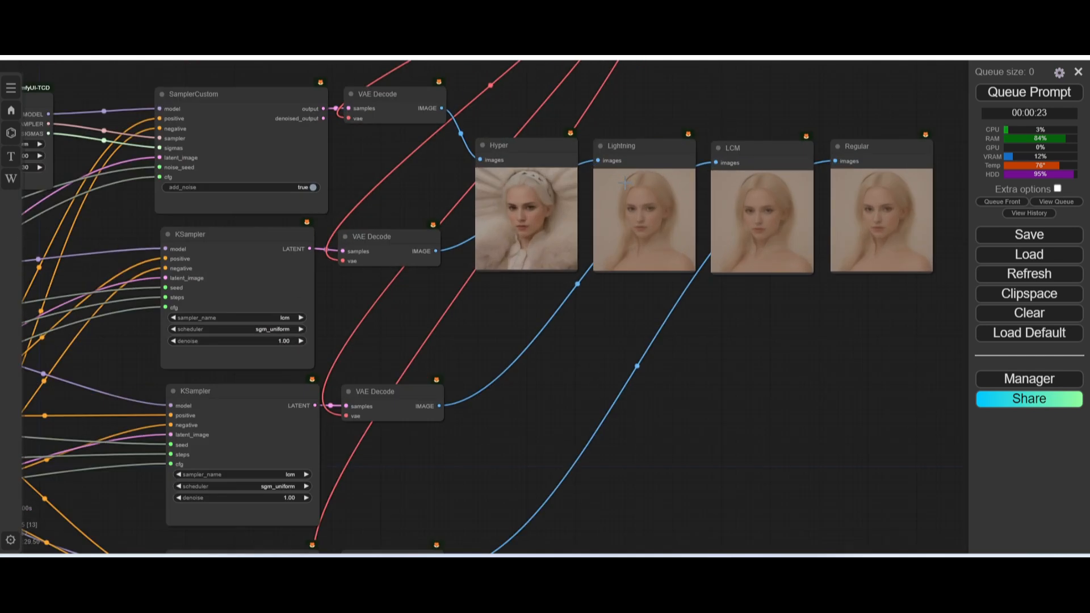
scroll(625, 182, down, 1)
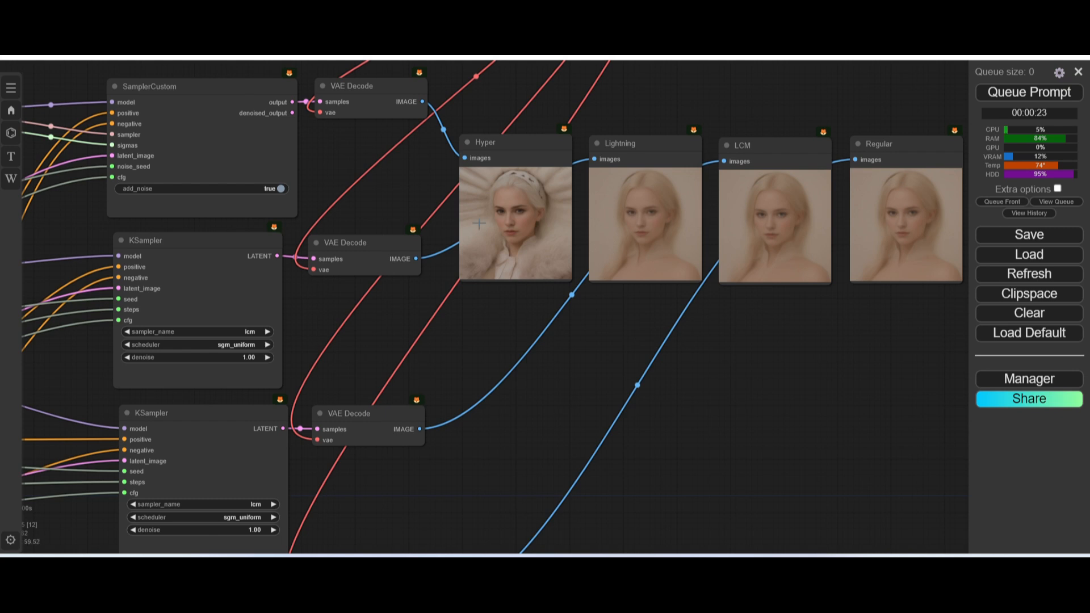
scroll(479, 224, up, 6)
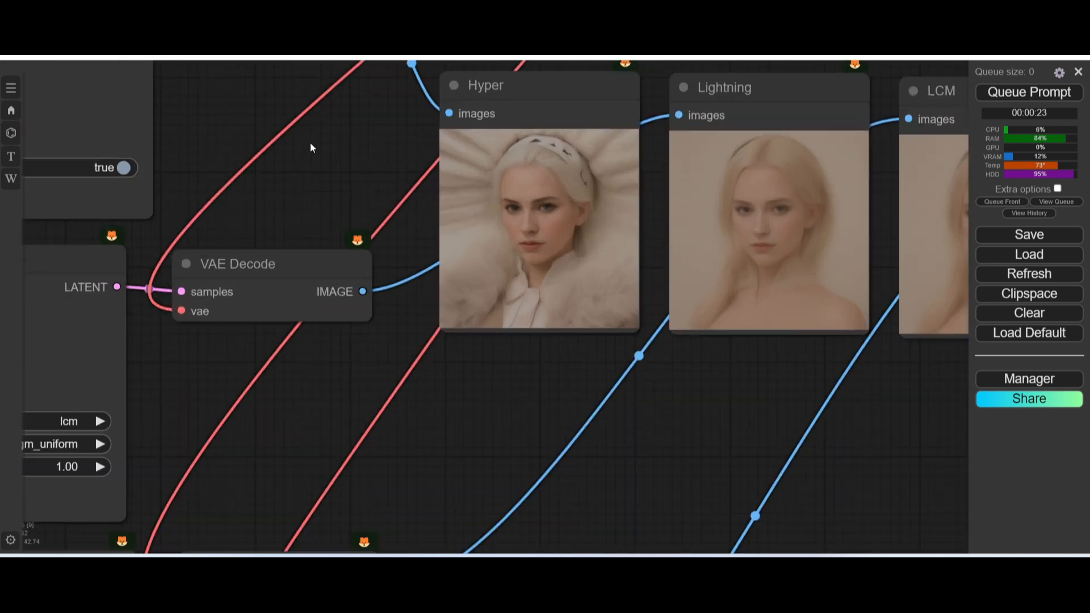
drag(312, 146, 233, 216)
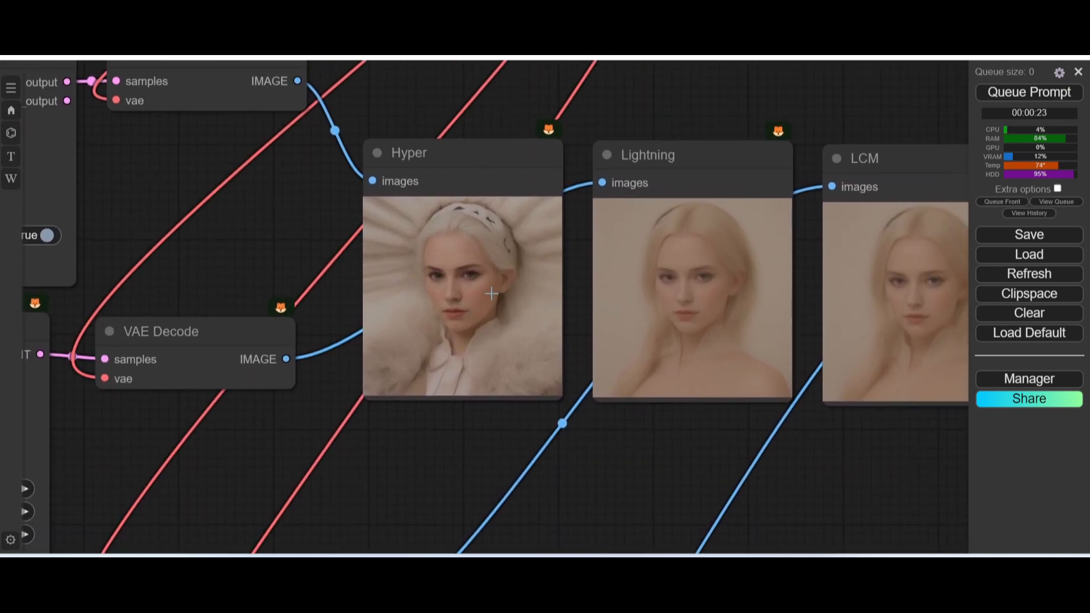
scroll(235, 232, down, 5)
drag(230, 227, 549, 227)
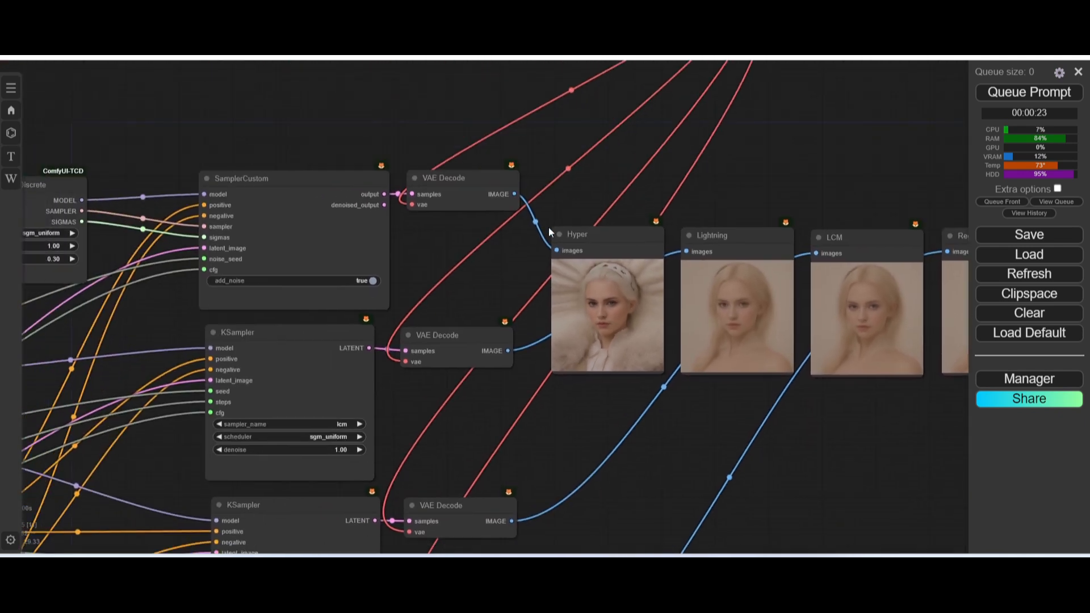
scroll(80, 158, up, 1)
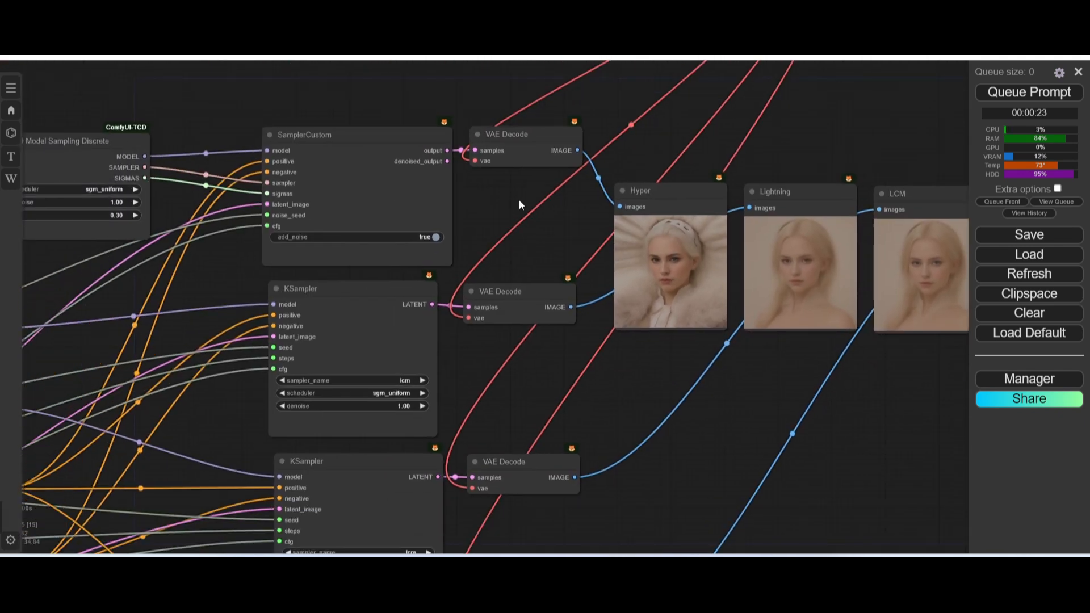
scroll(676, 267, up, 9)
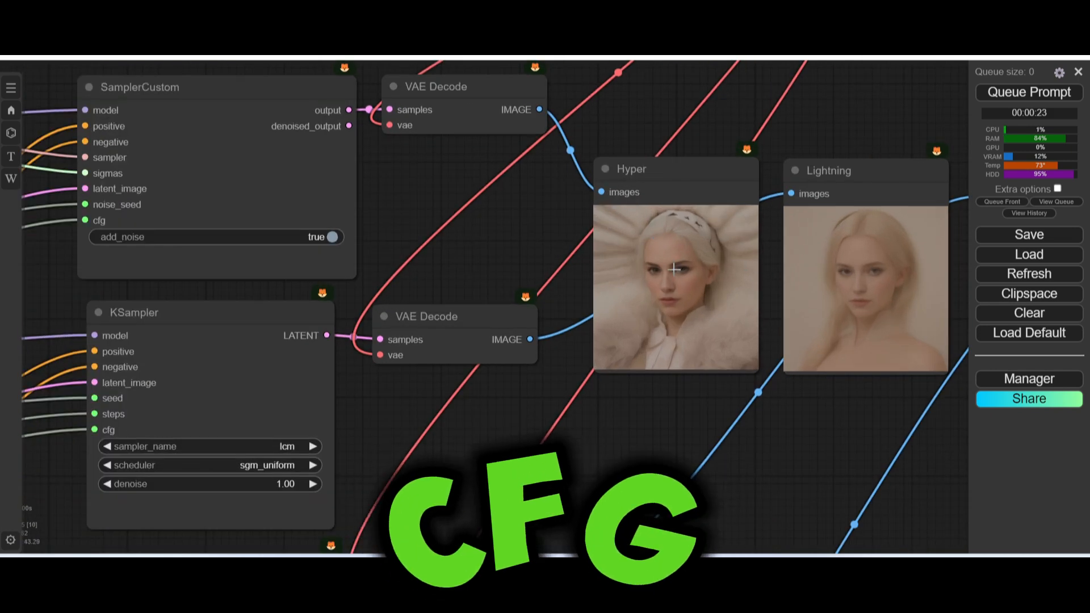
scroll(702, 299, down, 3)
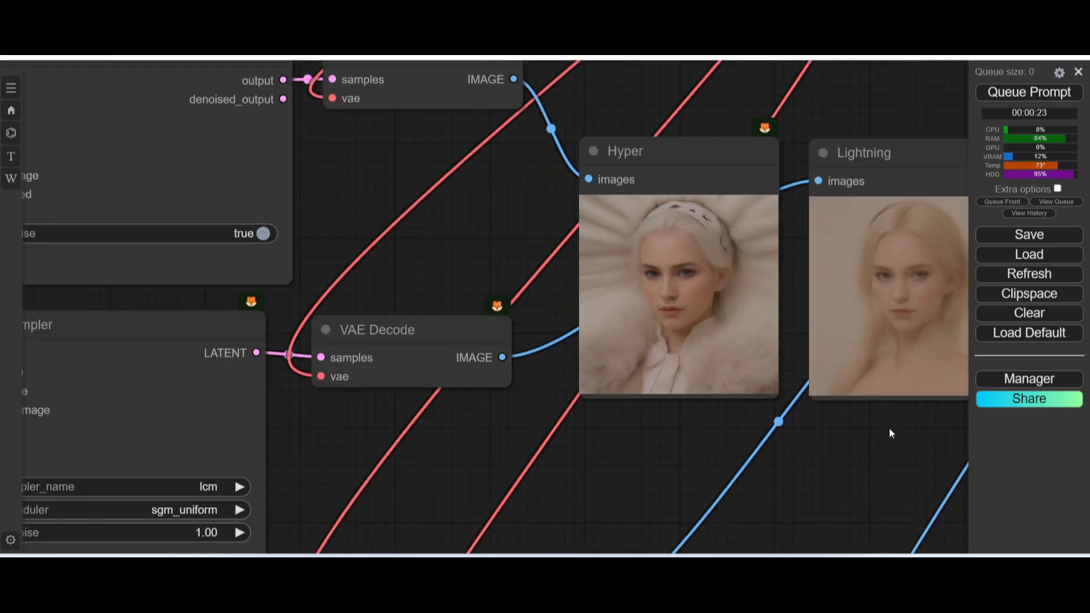
drag(890, 429, 483, 395)
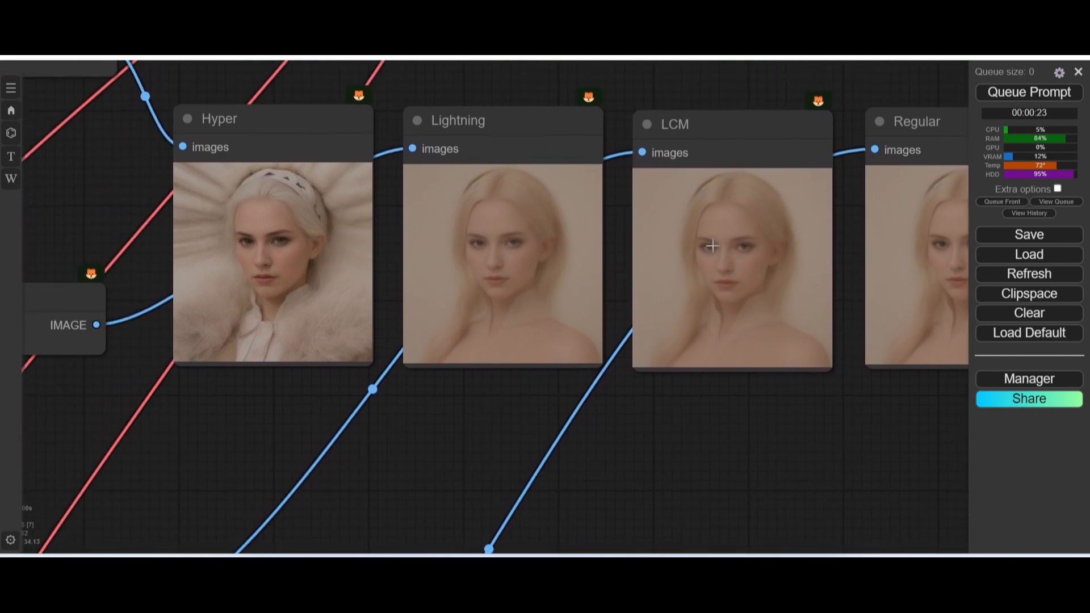
scroll(908, 248, down, 6)
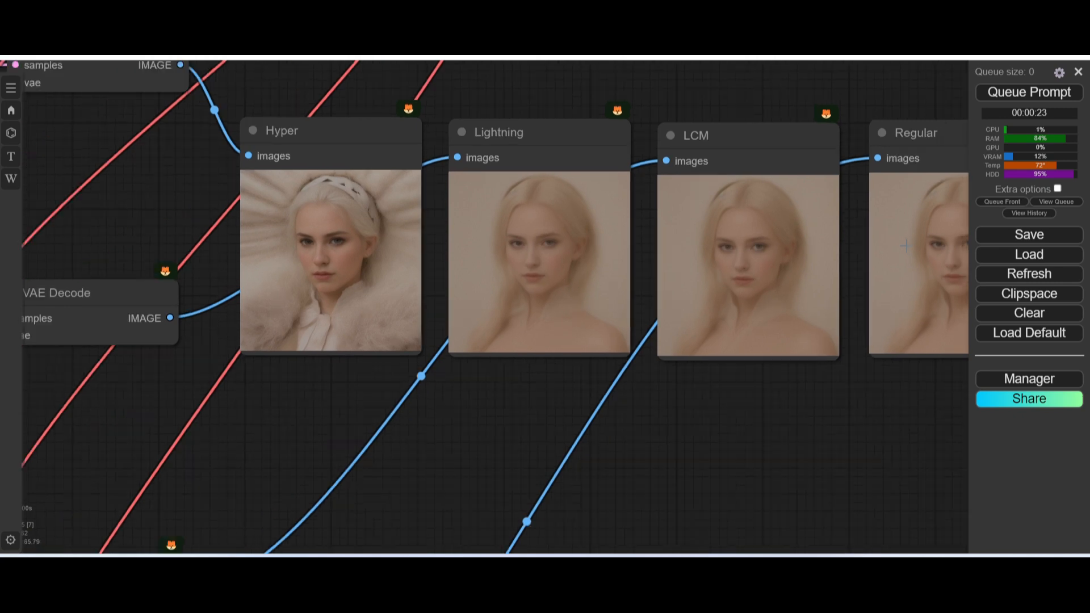
Set the shared CFG node's value to 4
drag(351, 346, 1087, 67)
drag(213, 307, 360, 319)
scroll(300, 271, up, 7)
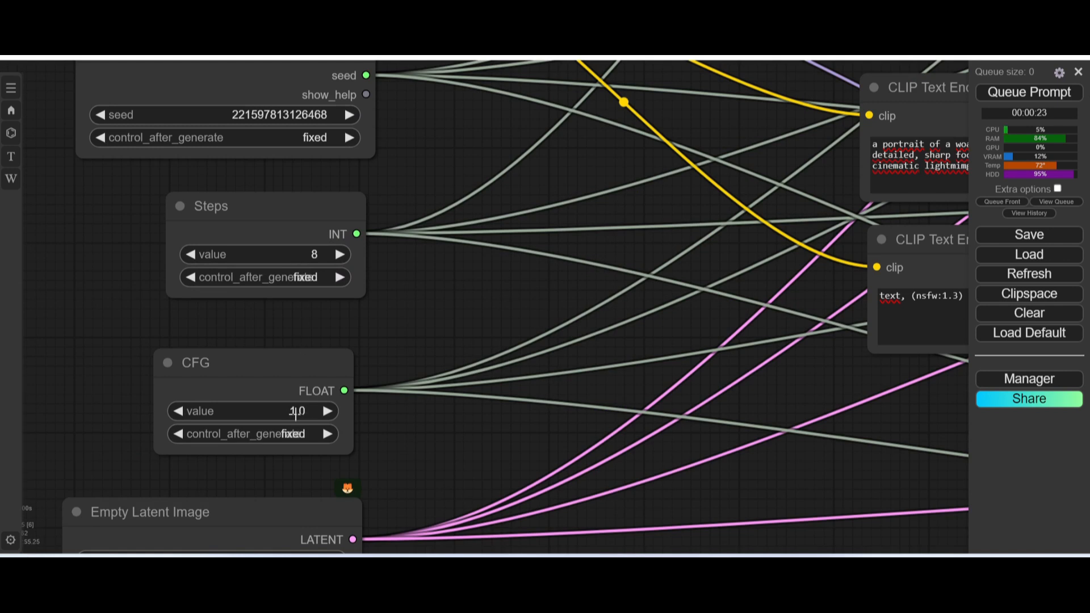
click(296, 415)
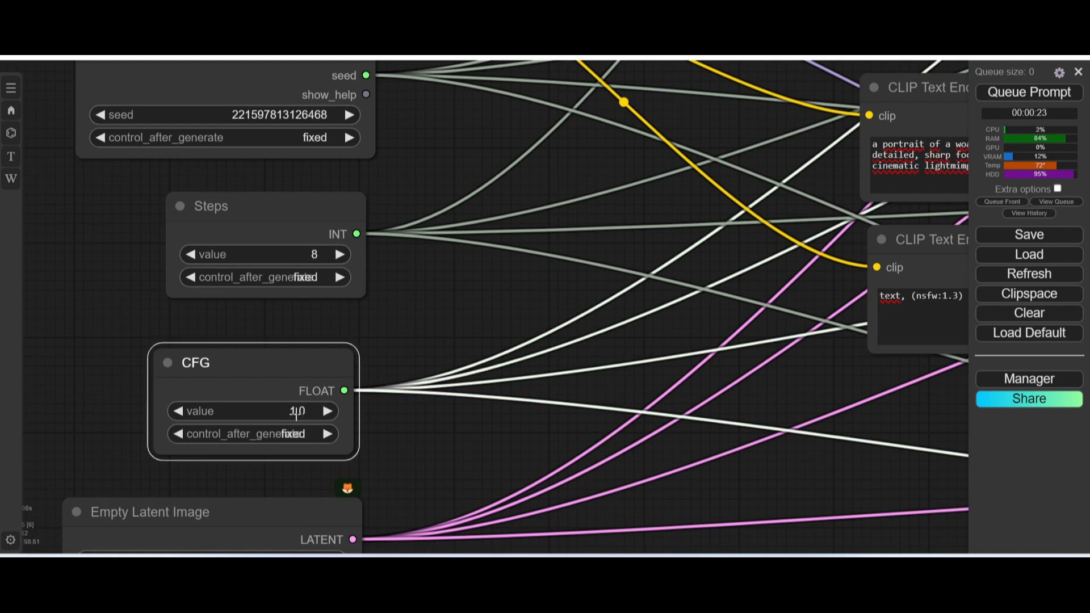
click(295, 415)
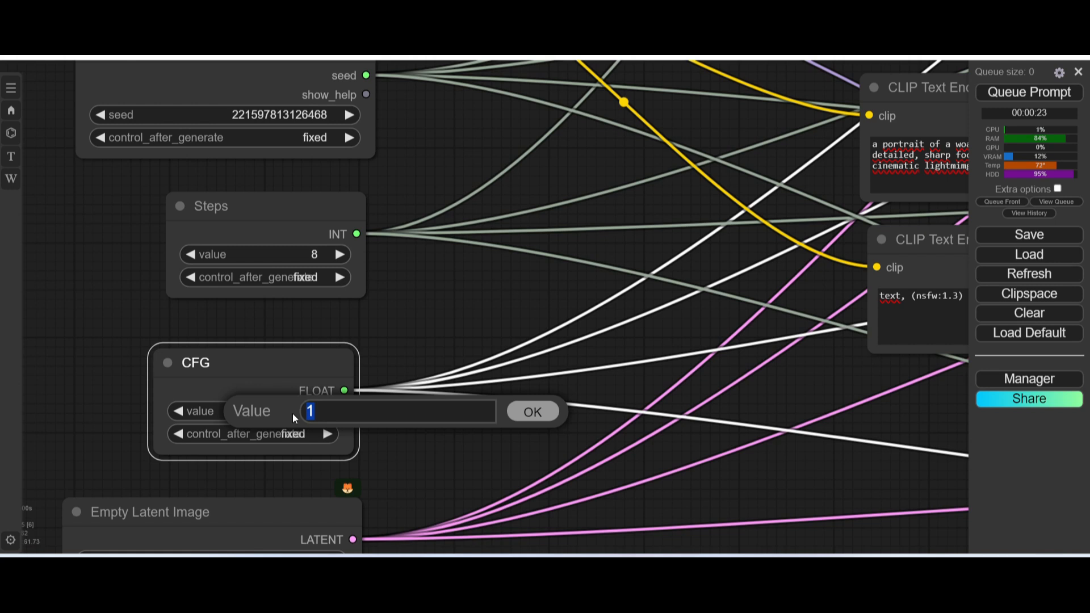
click(399, 309)
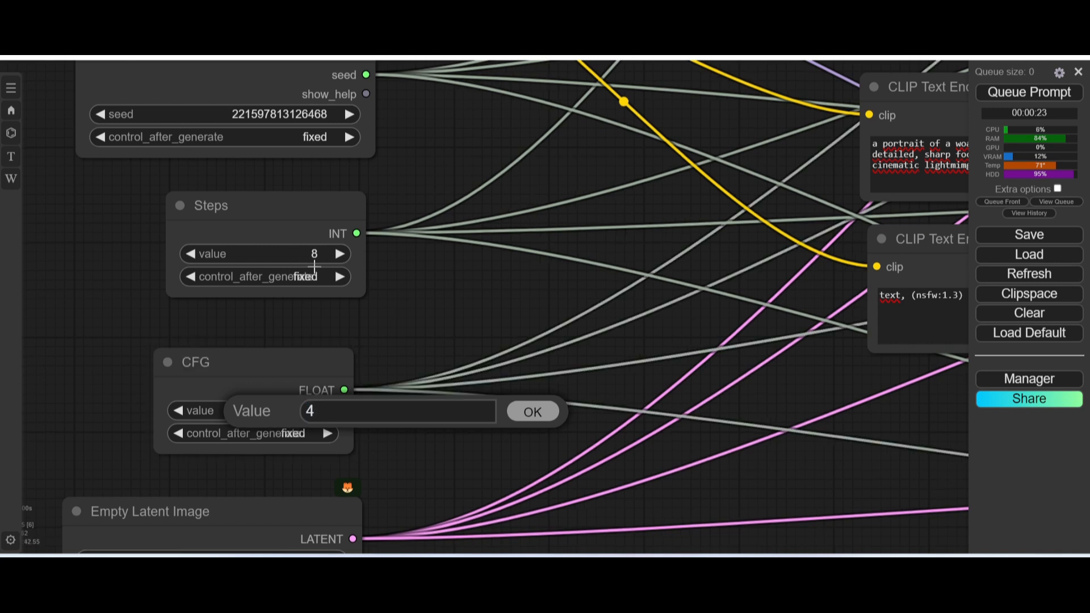
click(521, 413)
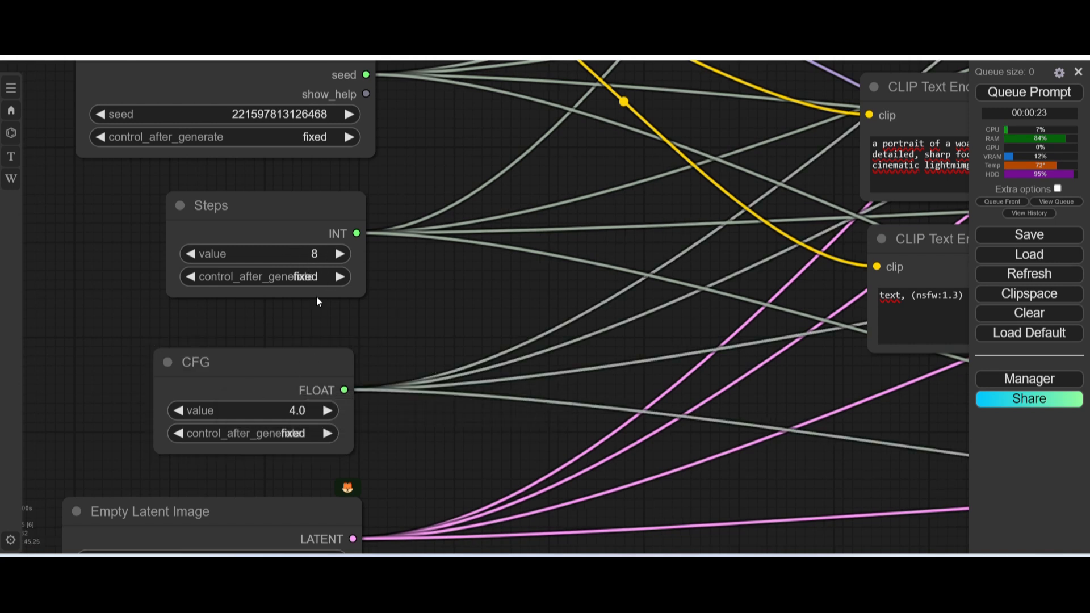
Queue the prompt and bring the Hyper, Lightning, LCM and Regular previews into view
click(1020, 94)
scroll(663, 347, down, 5)
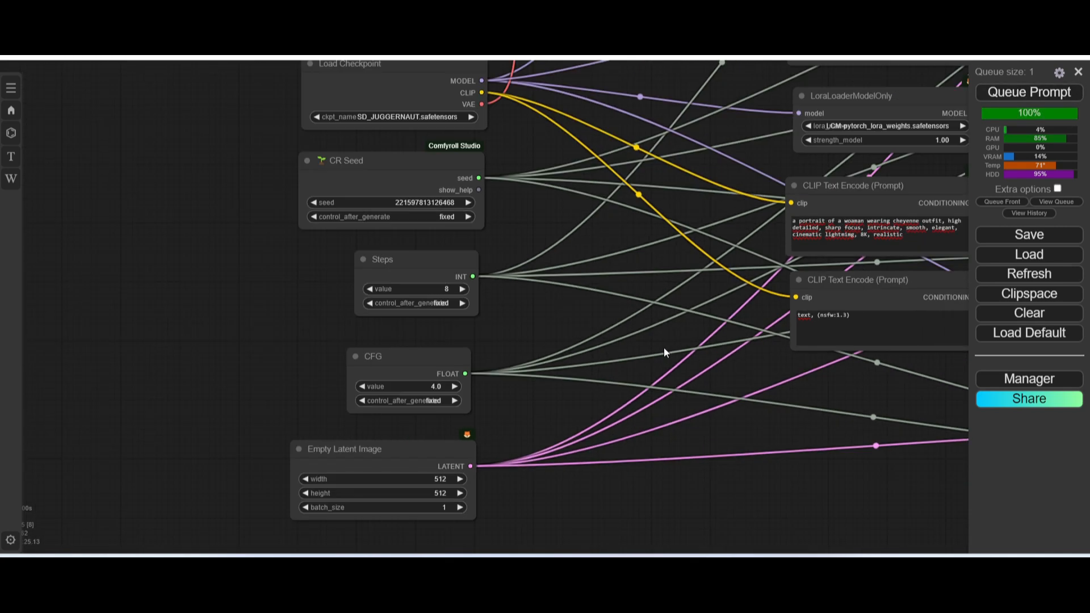
drag(677, 313, 274, 448)
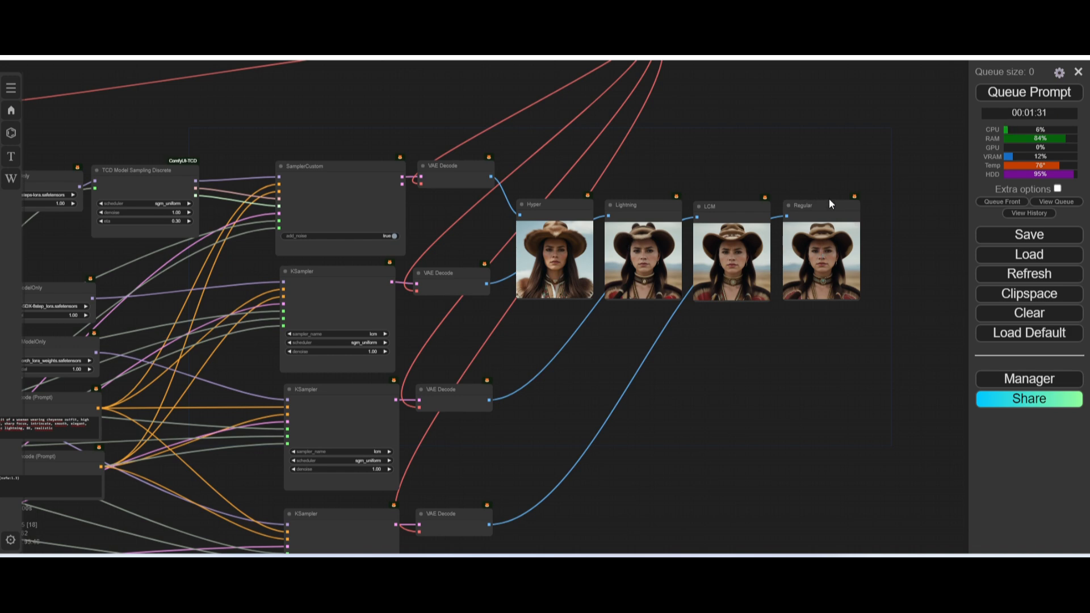
Examine the newly generated Hyper, Lightning, LCM and Regular previews side by side
scroll(829, 200, up, 7)
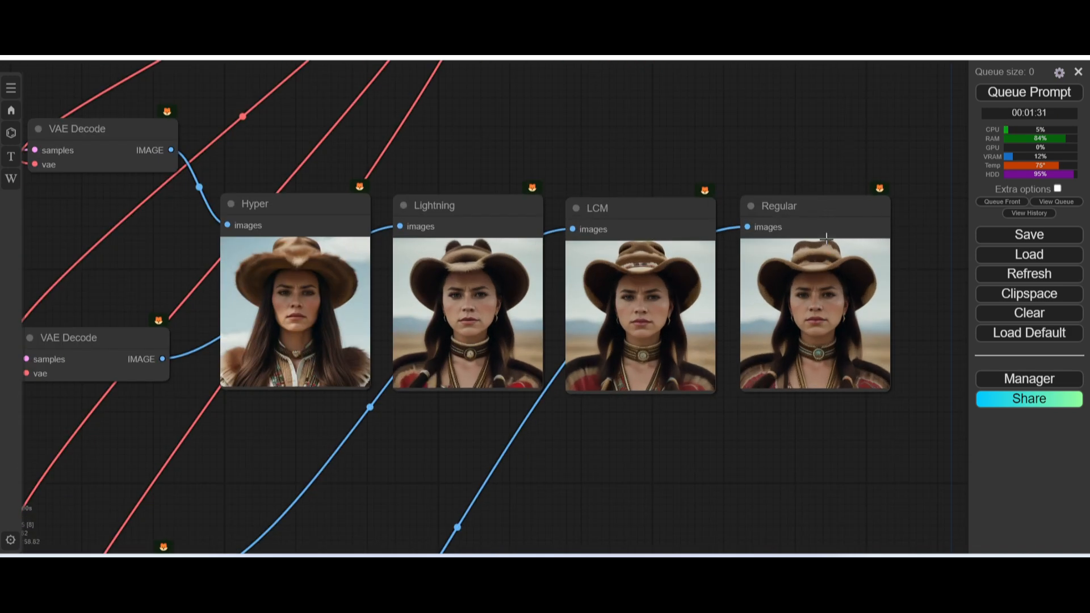
scroll(824, 237, down, 5)
scroll(821, 339, up, 8)
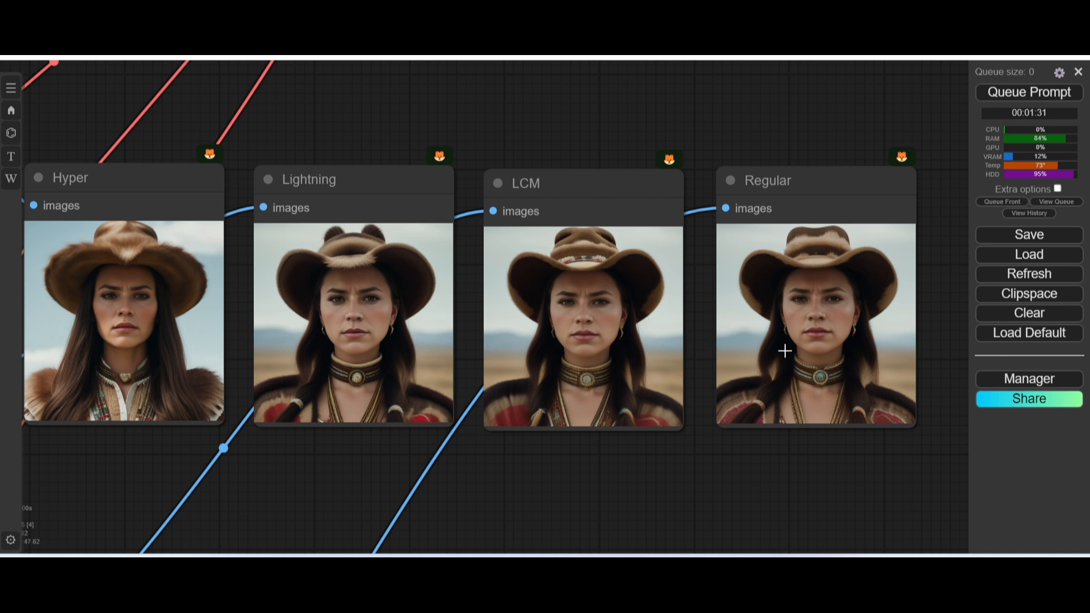
scroll(376, 363, down, 2)
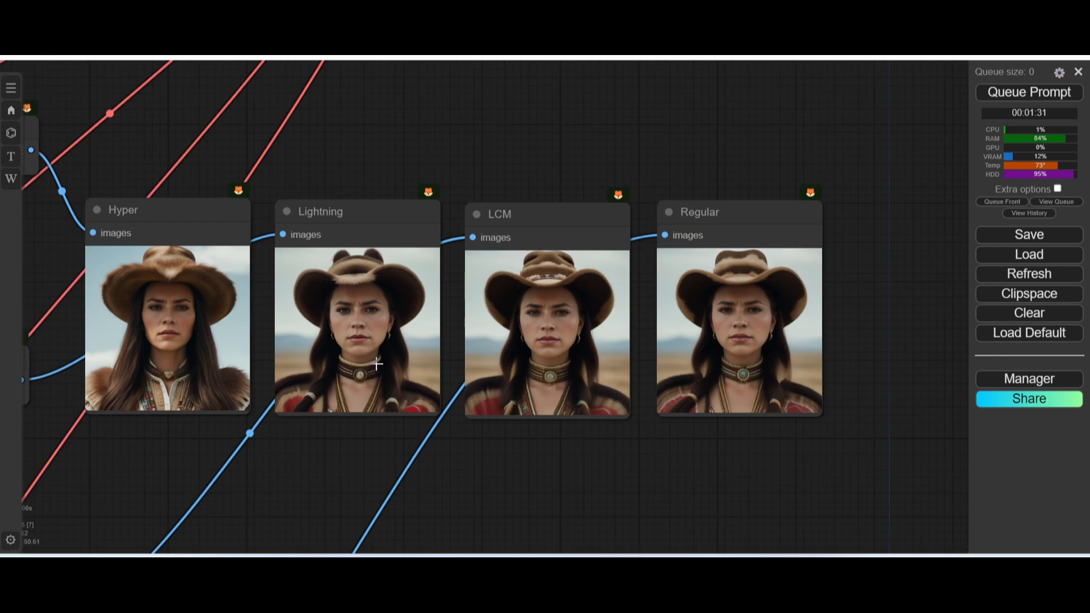
scroll(377, 363, up, 1)
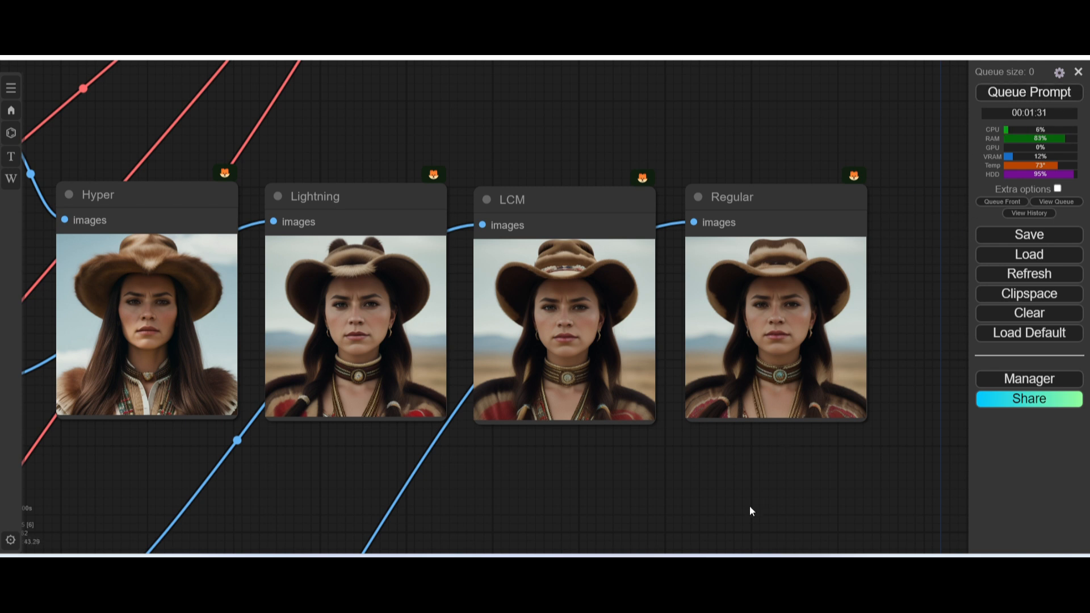
Switch to the ComfyUI console, review the sampling times logged for each model's run, and return to the workflow
click(785, 579)
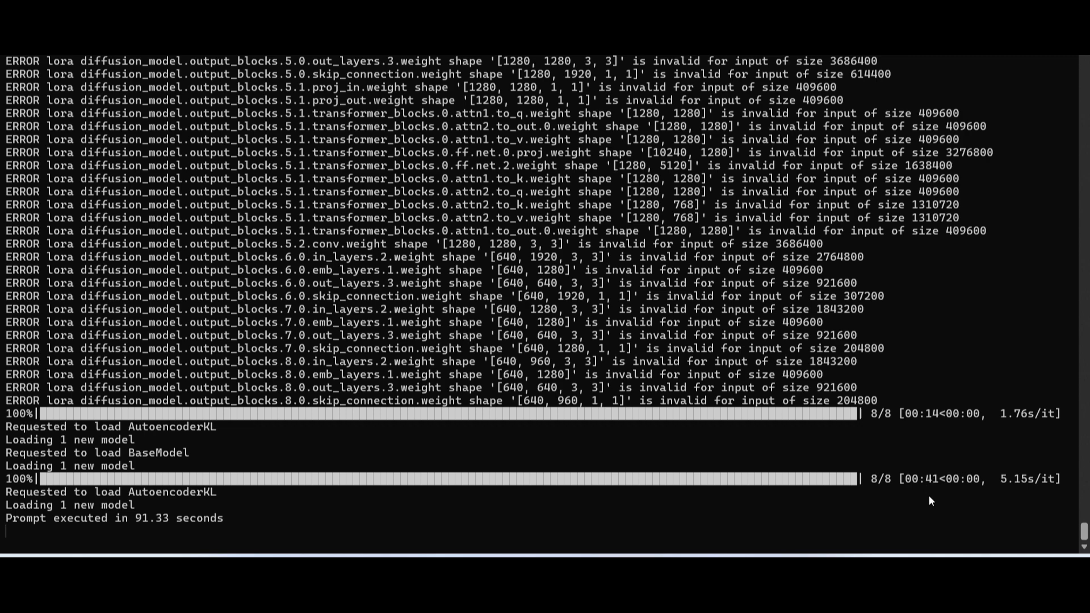
scroll(939, 421, up, 15)
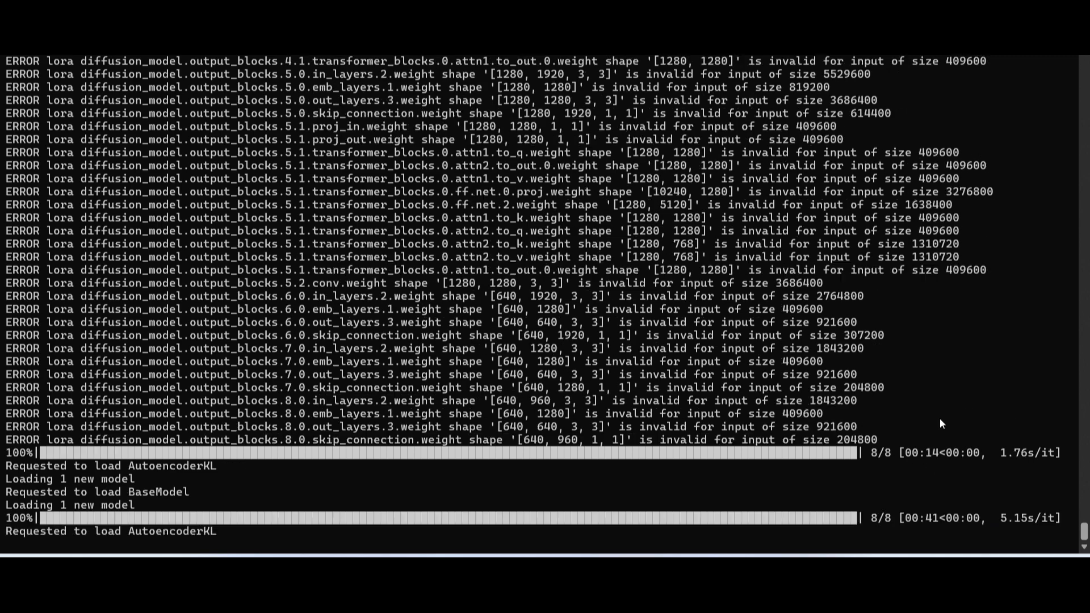
scroll(939, 418, up, 20)
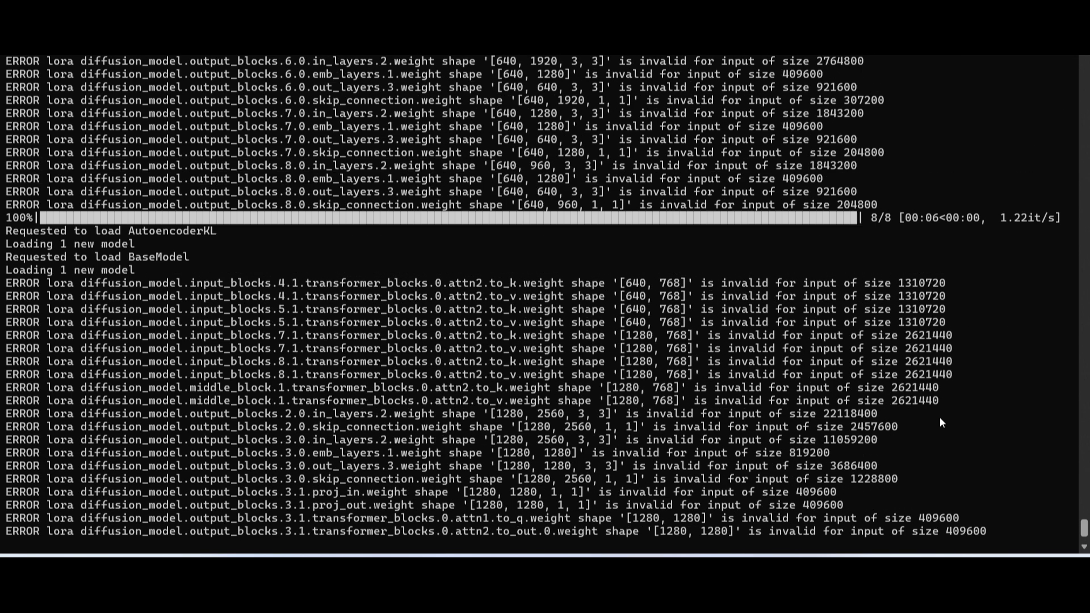
scroll(954, 305, up, 7)
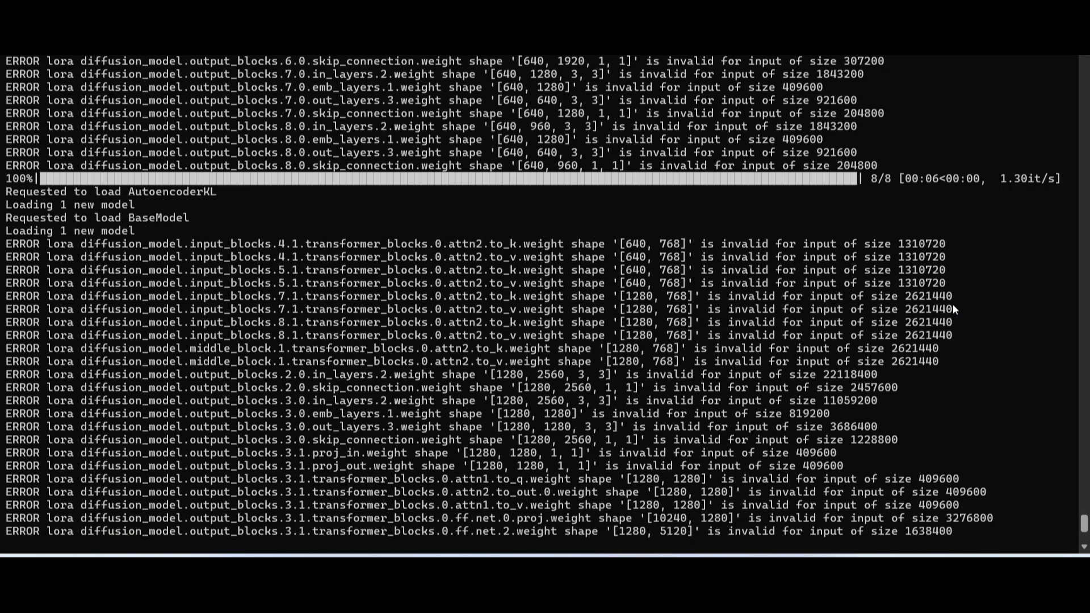
scroll(941, 352, down, 19)
scroll(938, 352, down, 20)
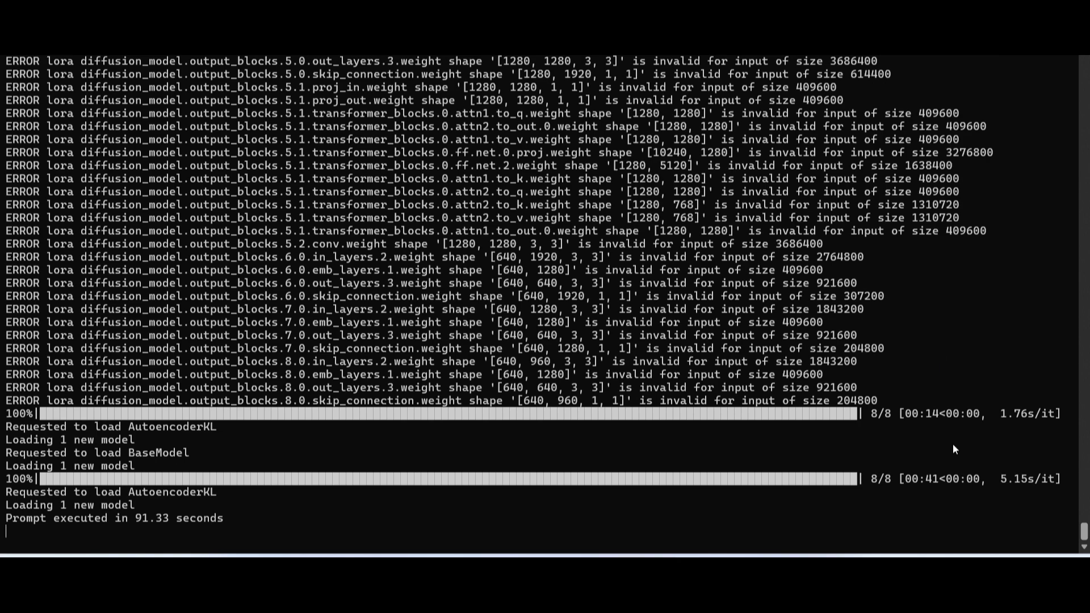
mouse_move(743, 555)
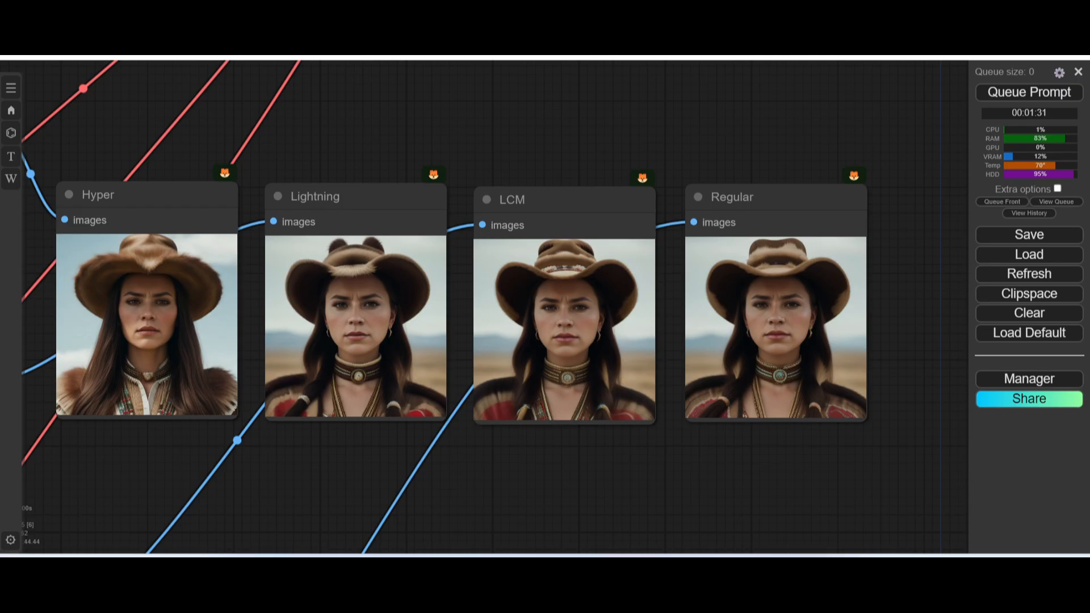
click(718, 493)
Compare facial and clothing detail in the Hyper, Lightning and LCM previews up close, and check them against the Regular preview
scroll(375, 330, up, 4)
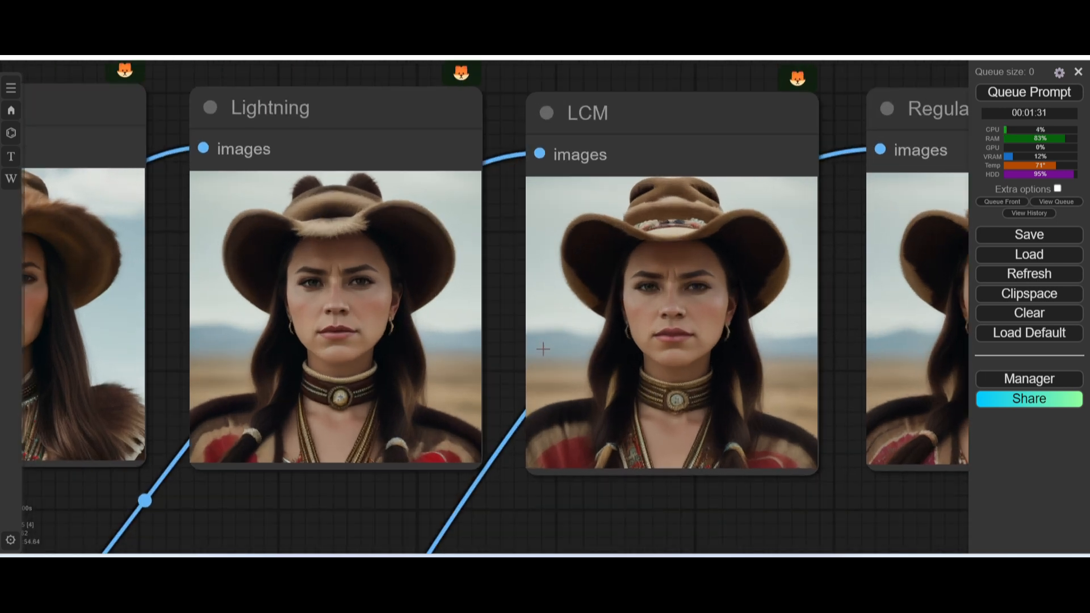
scroll(544, 349, down, 1)
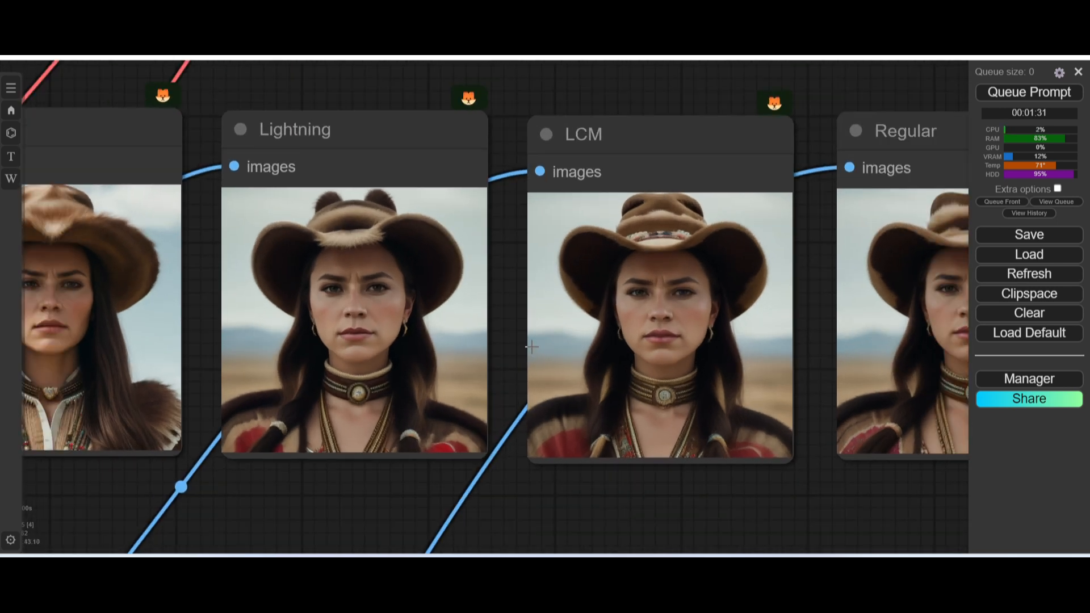
drag(492, 368, 629, 355)
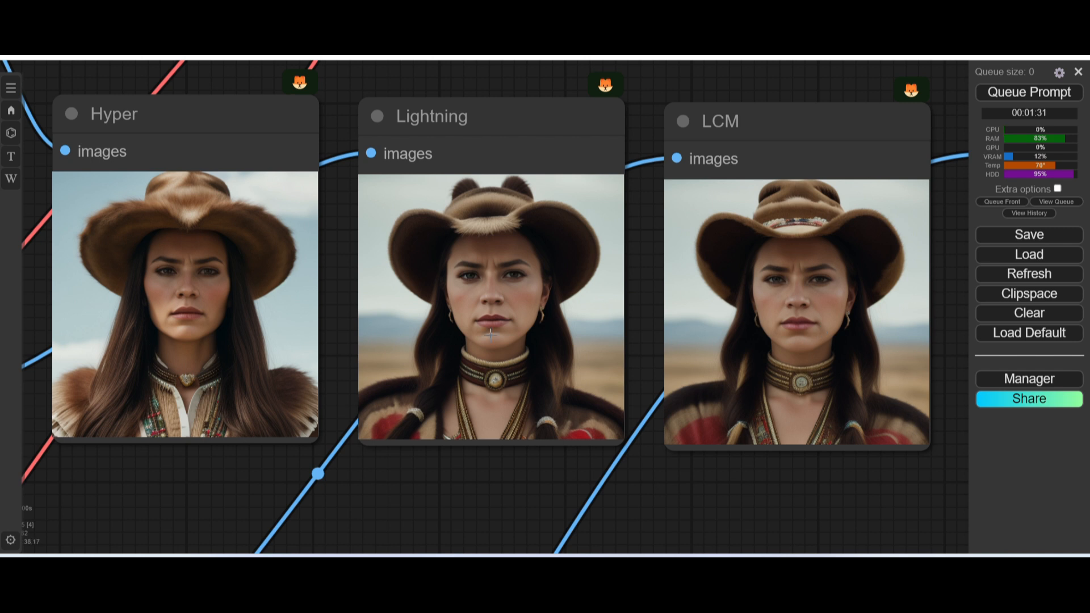
scroll(491, 334, down, 1)
scroll(490, 334, down, 1)
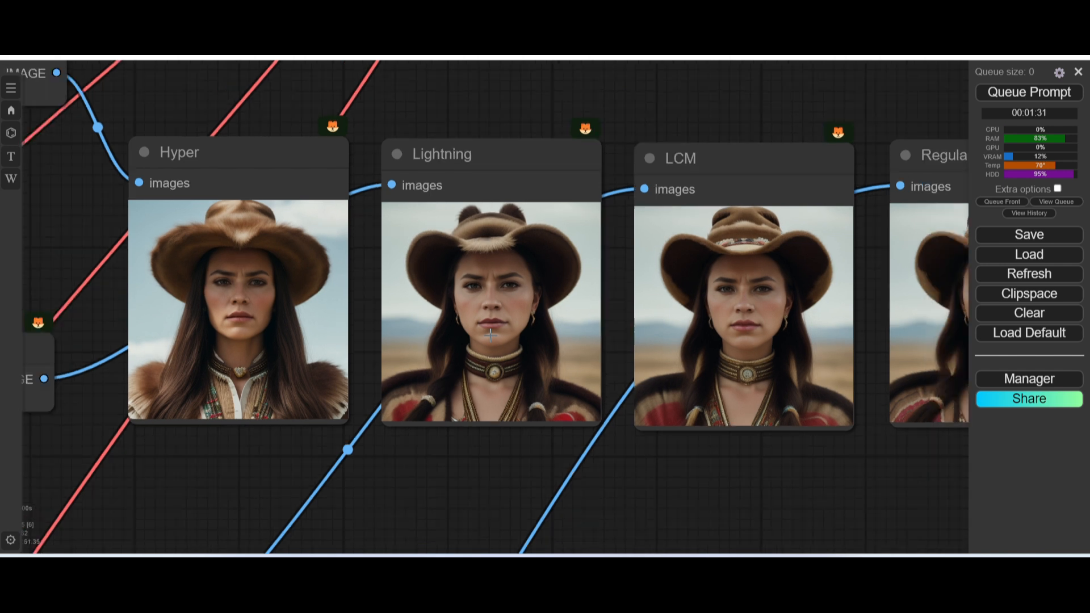
scroll(491, 334, down, 1)
scroll(490, 334, down, 1)
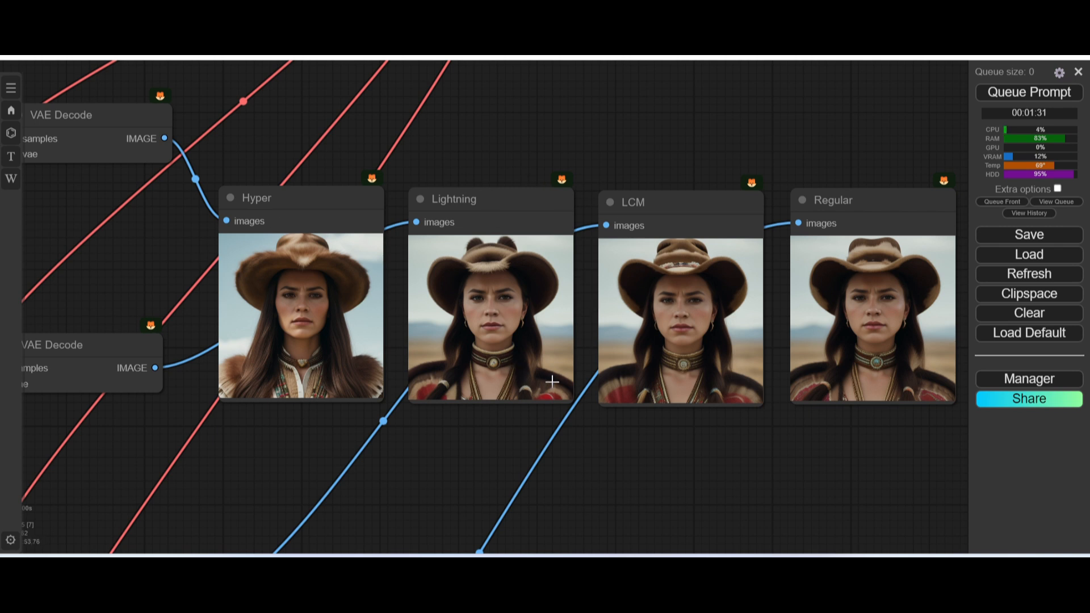
scroll(552, 381, down, 1)
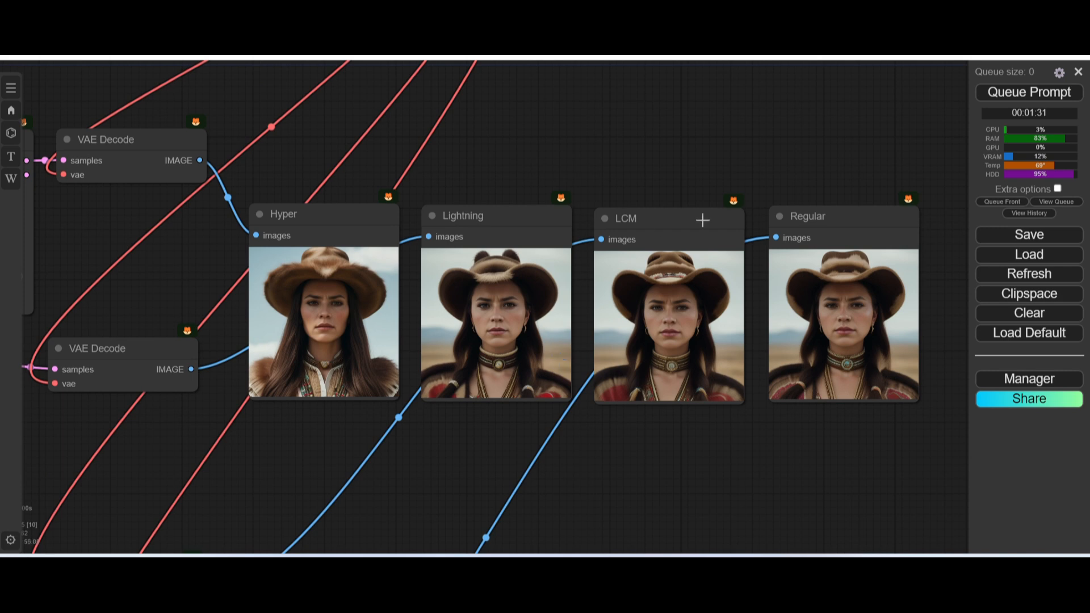
Set the shared Steps node's value to 16
scroll(335, 423, down, 4)
drag(246, 448, 884, 290)
scroll(331, 475, down, 2)
click(331, 474)
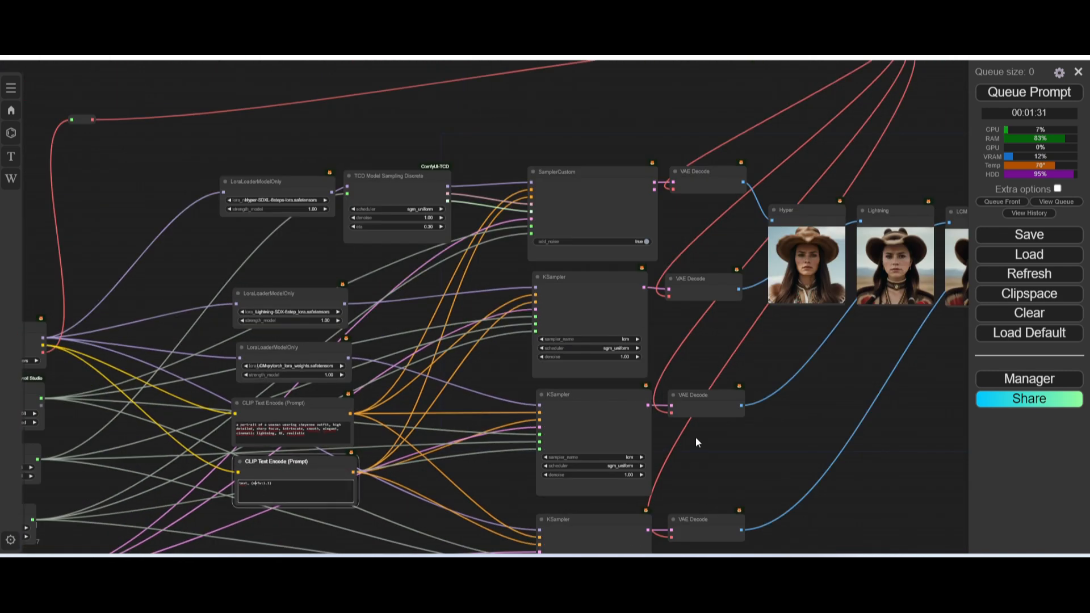
drag(427, 511, 956, 422)
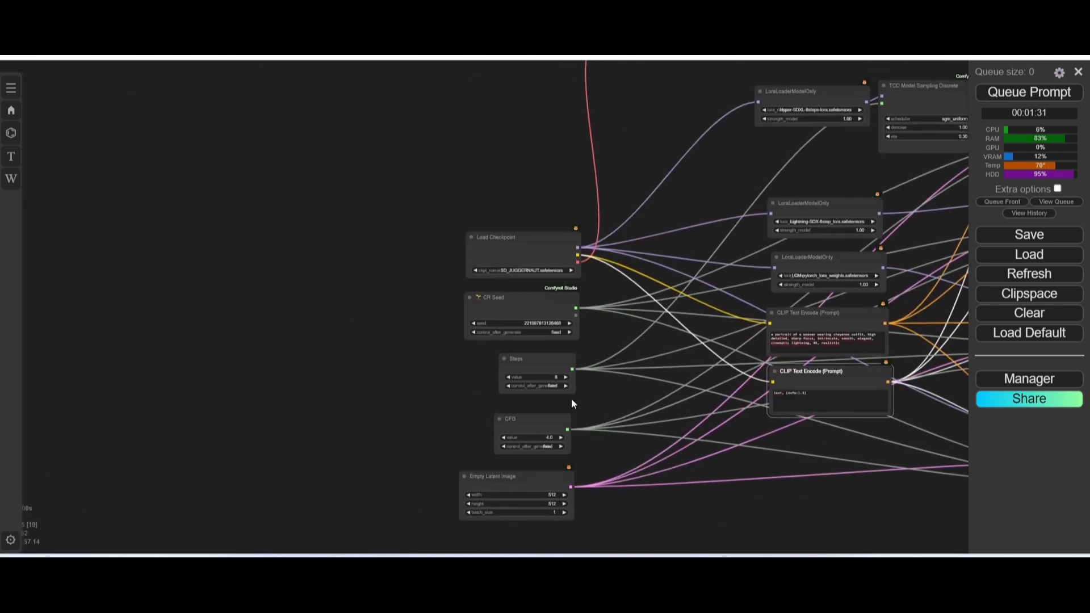
scroll(570, 374, up, 5)
click(568, 360)
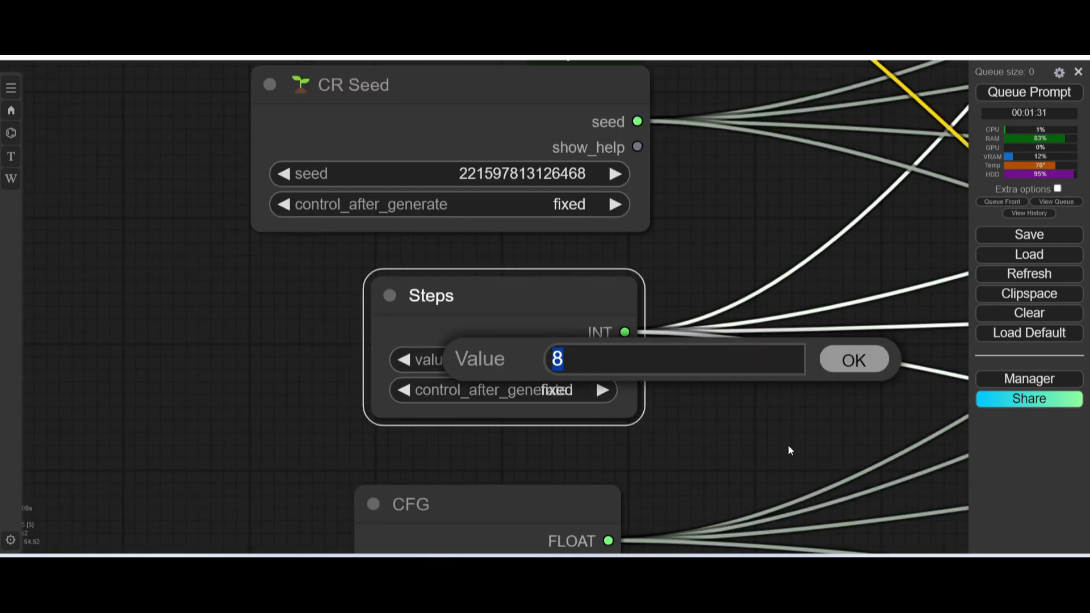
text(16)
key(Return)
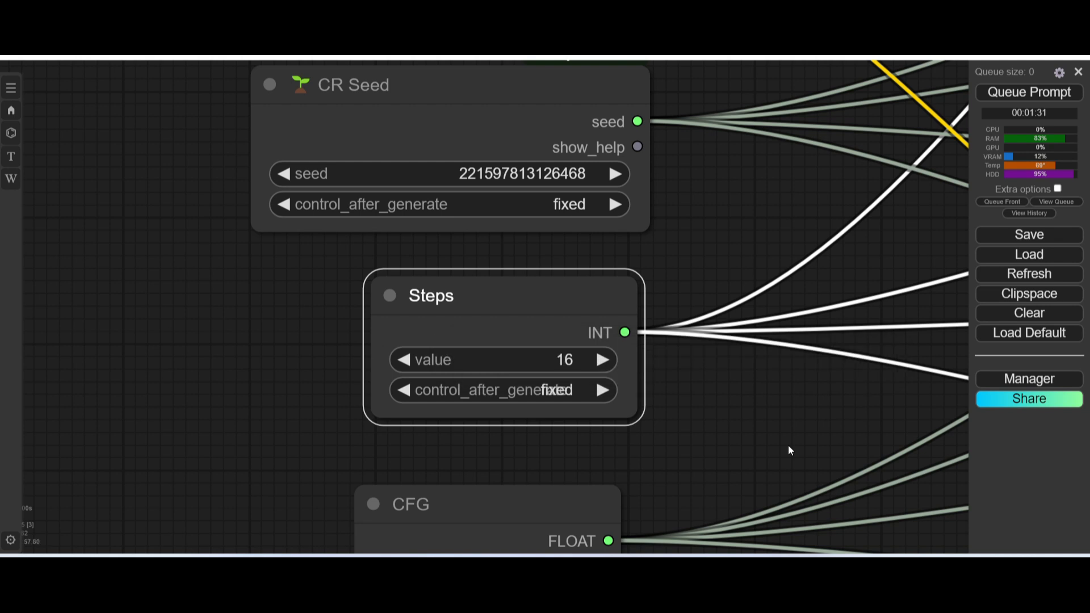
Set the shared CFG node's value to 8
scroll(789, 450, down, 3)
drag(708, 482, 587, 269)
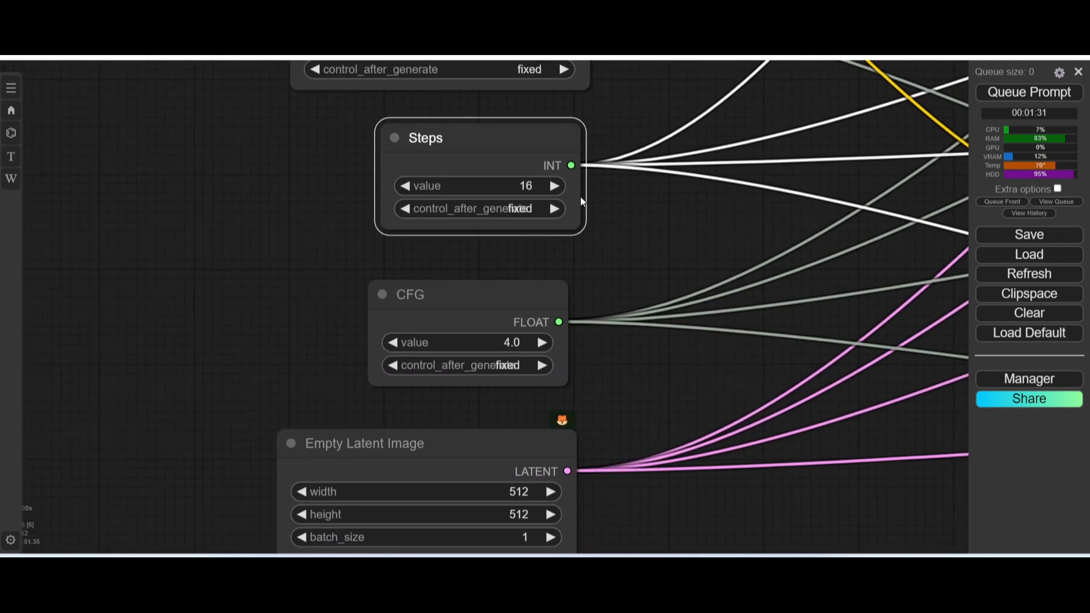
click(507, 344)
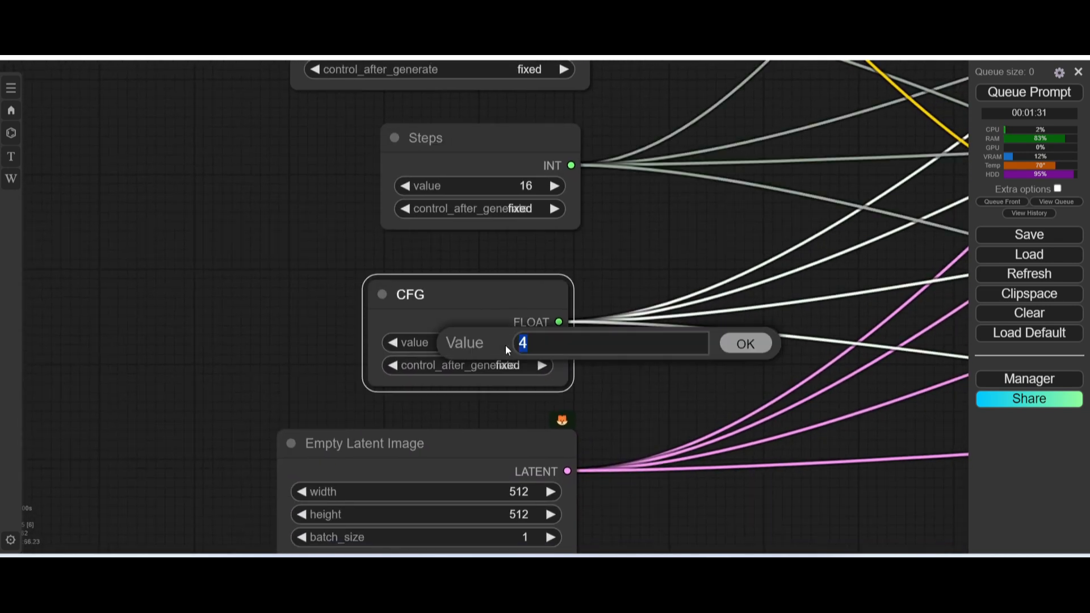
key(Return)
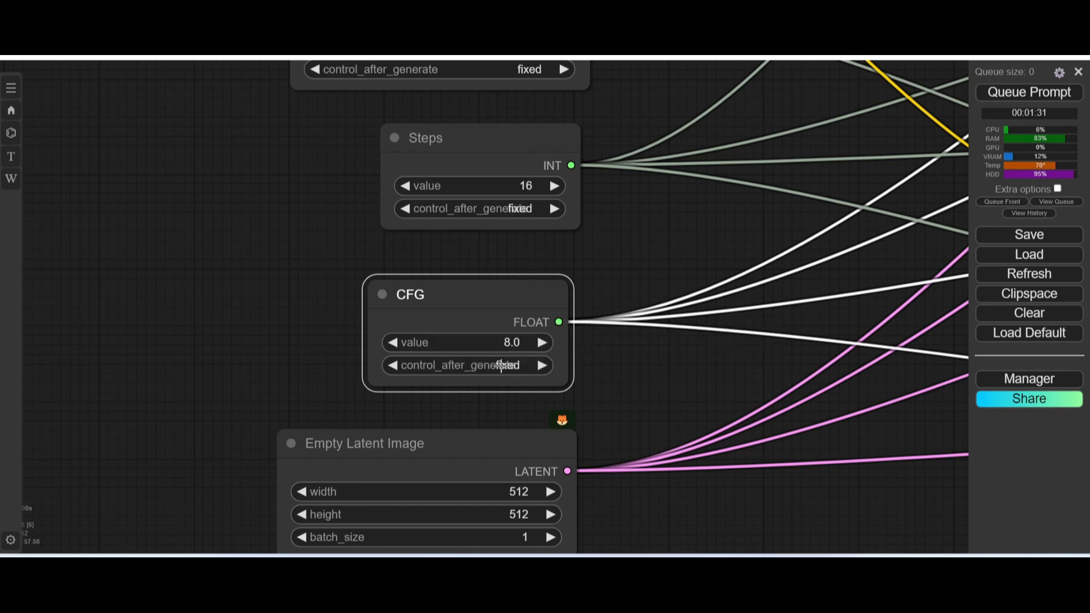
scroll(501, 366, down, 3)
scroll(518, 233, up, 3)
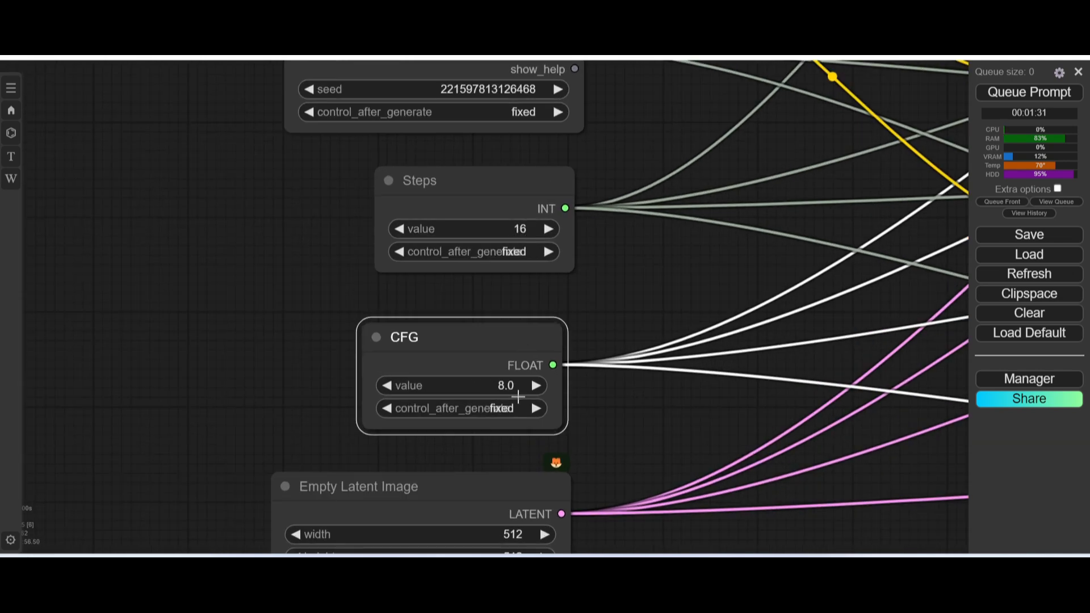
Queue the prompt to regenerate the images for all four samplers and show the resulting previews
scroll(530, 397, down, 5)
drag(871, 455, 270, 503)
scroll(881, 331, down, 3)
drag(881, 334, 537, 390)
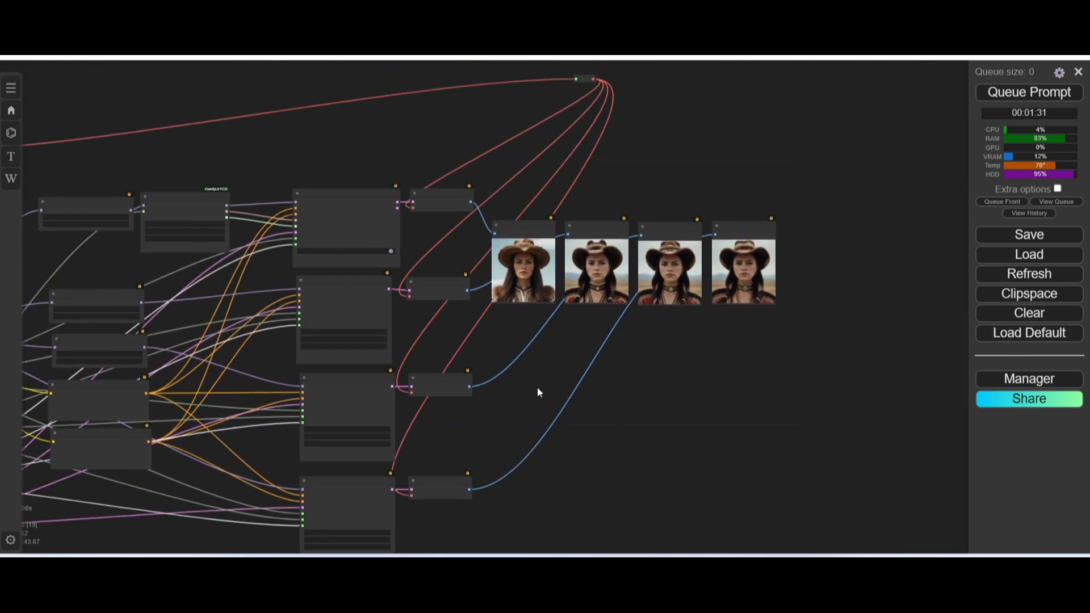
scroll(618, 261, up, 5)
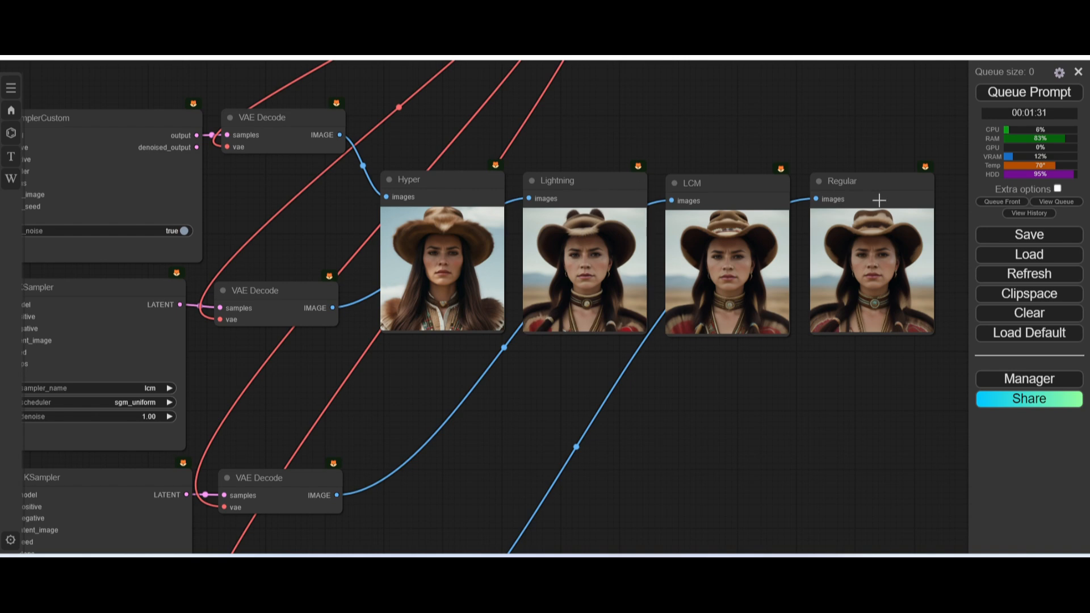
click(1029, 93)
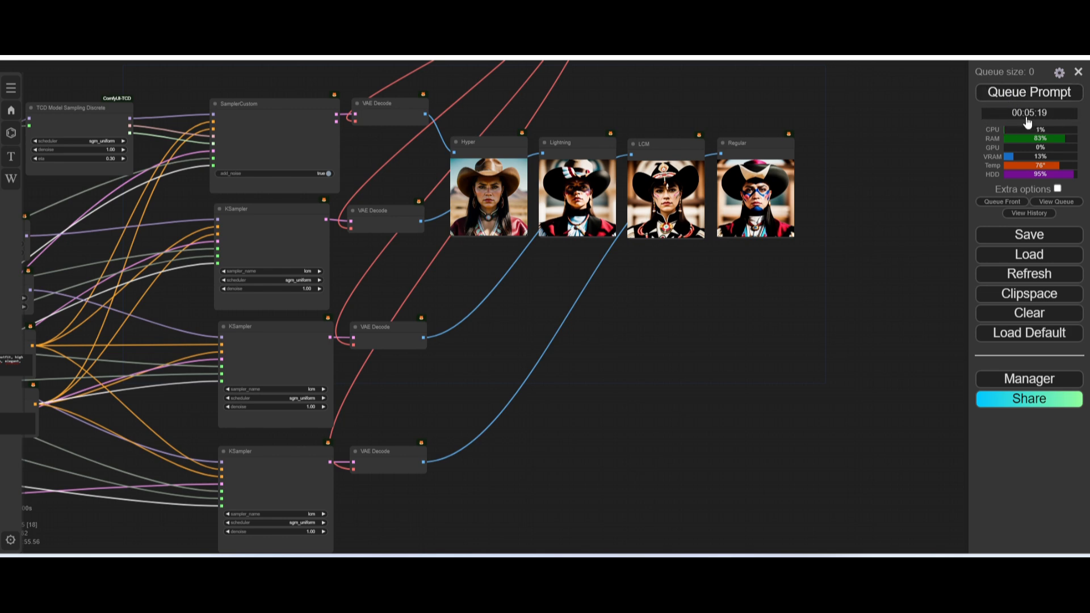
scroll(489, 281, up, 5)
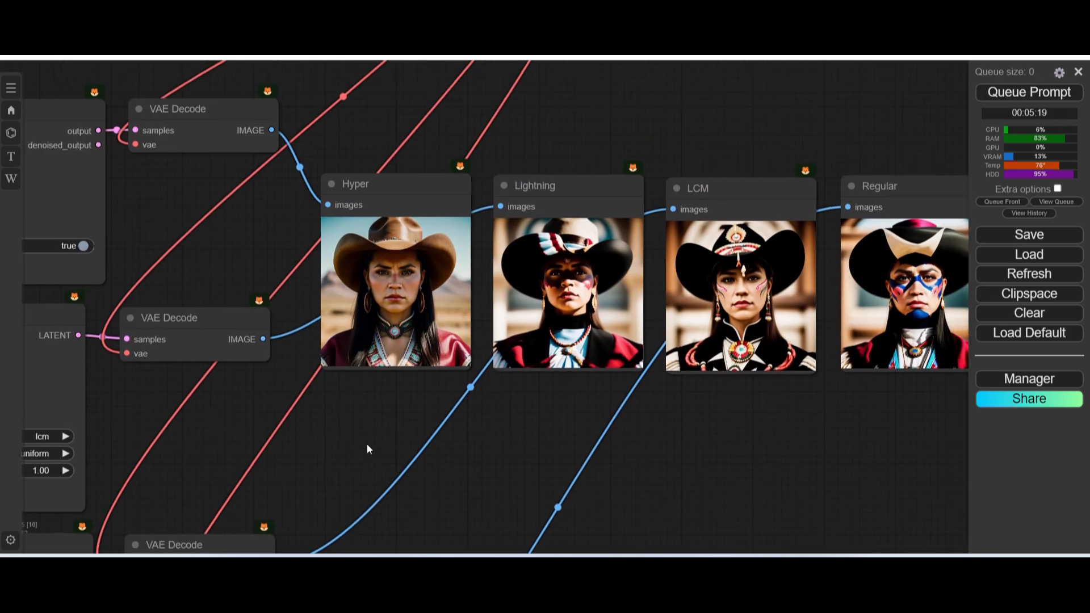
Check the shared Steps and CFG values used for the latest images
drag(367, 445, 1078, 194)
scroll(377, 376, down, 9)
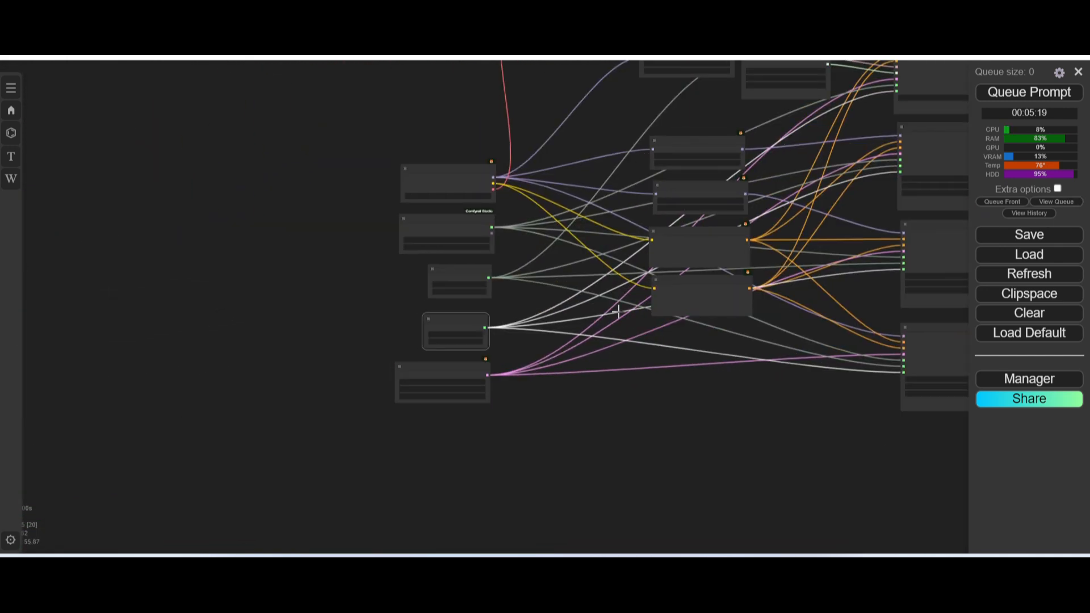
scroll(451, 300, up, 7)
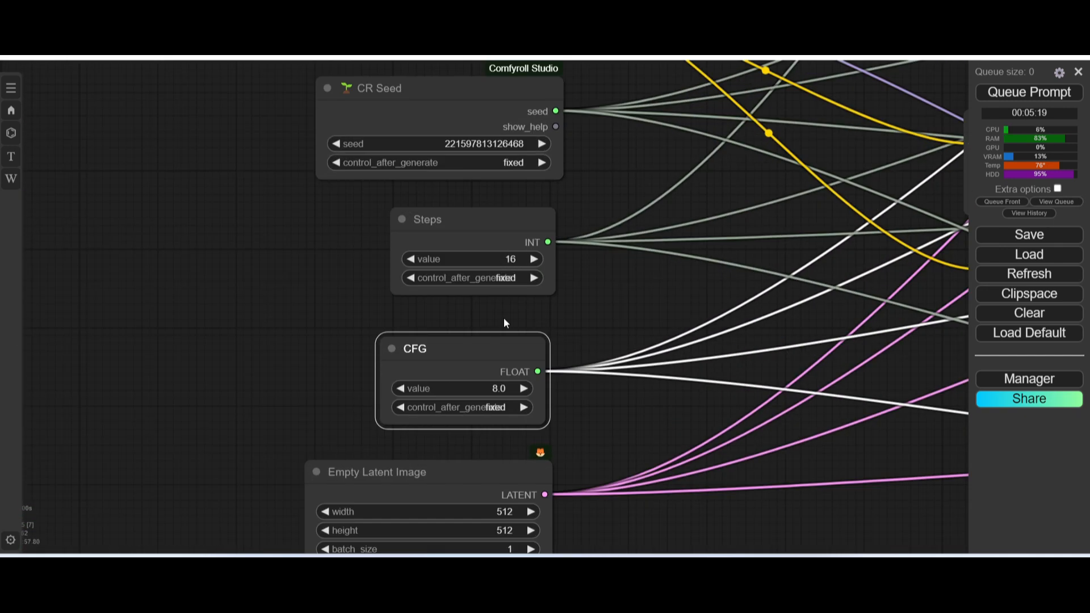
scroll(505, 322, down, 10)
drag(803, 426, 748, 430)
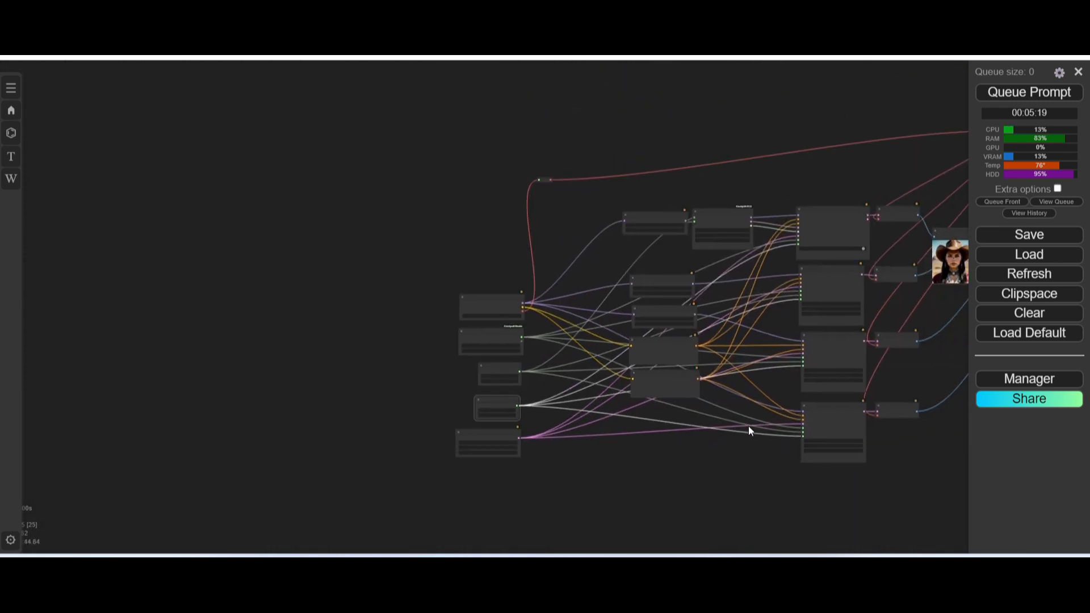
scroll(519, 419, up, 10)
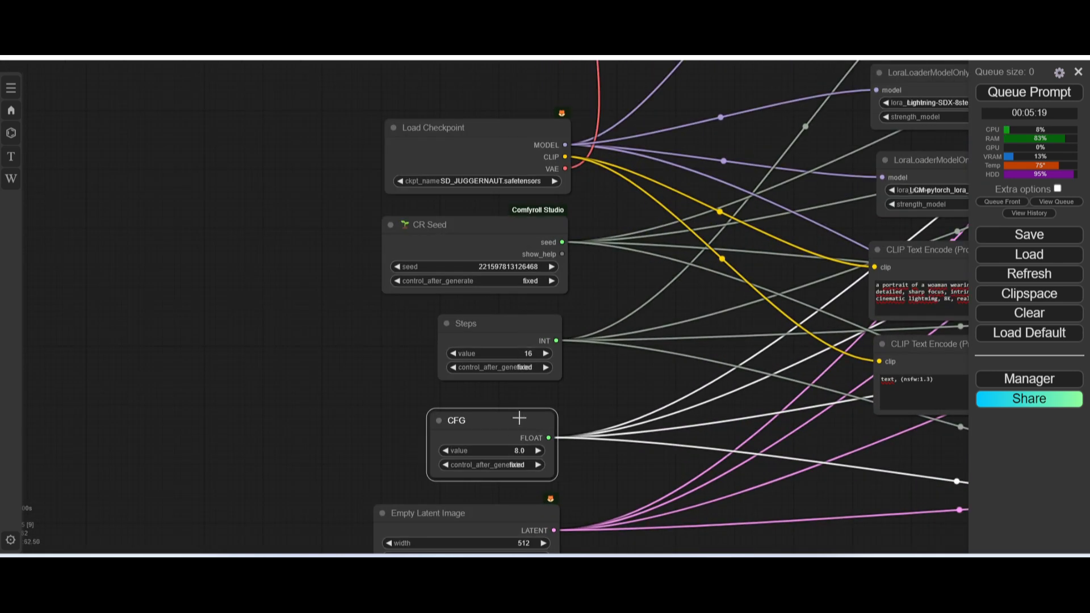
scroll(527, 350, down, 5)
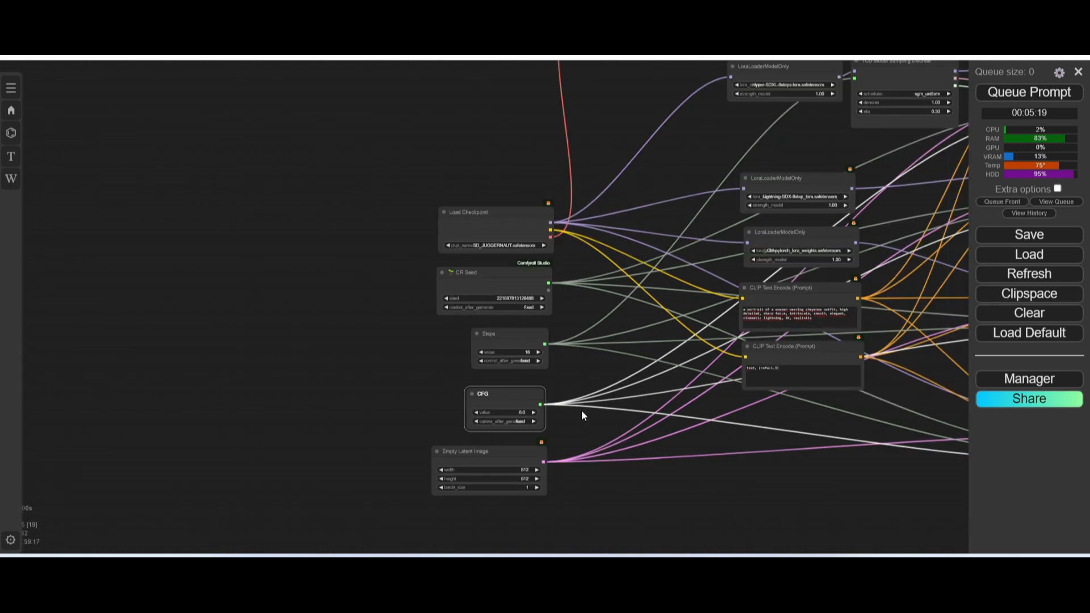
Inspect the latest LCM and Regular previews up close
scroll(583, 411, down, 4)
drag(767, 465, 149, 495)
scroll(627, 280, up, 2)
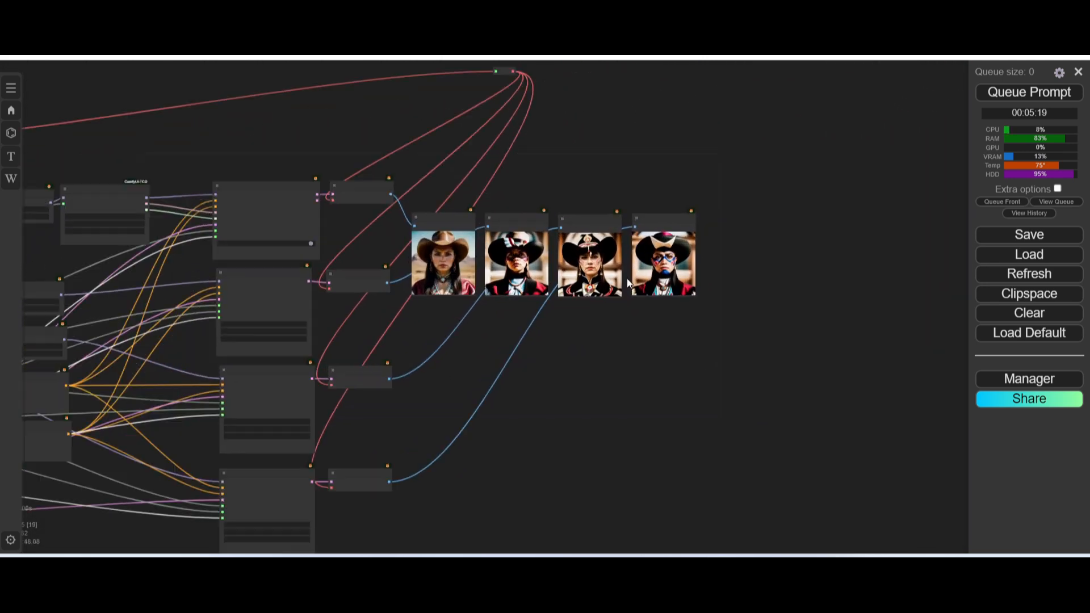
scroll(627, 278, up, 15)
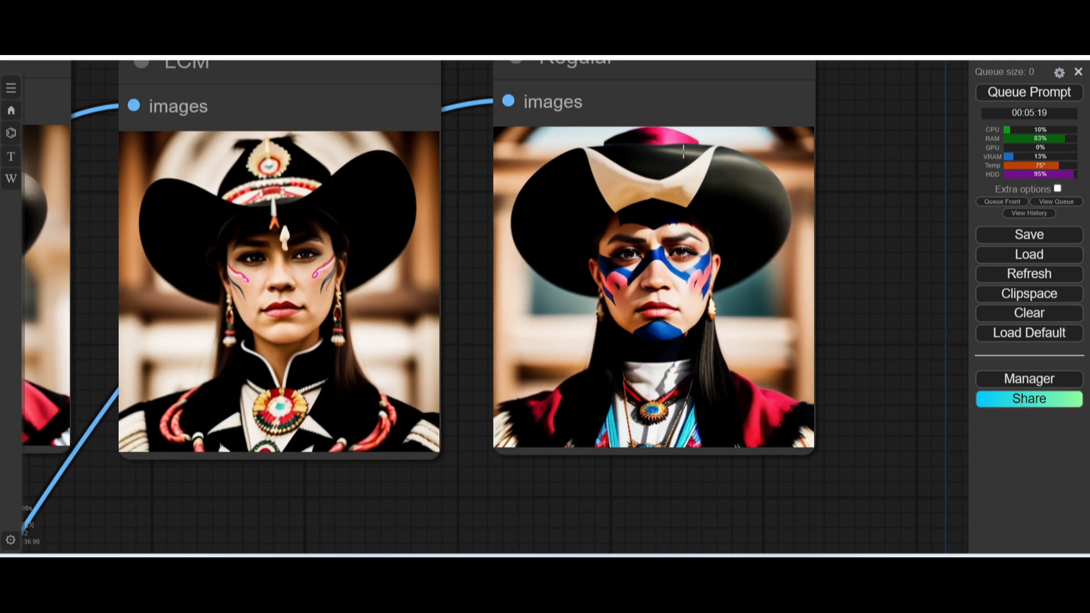
Examine the face details in the Regular preview against the neighbouring LCM preview at several magnifications
scroll(693, 259, down, 4)
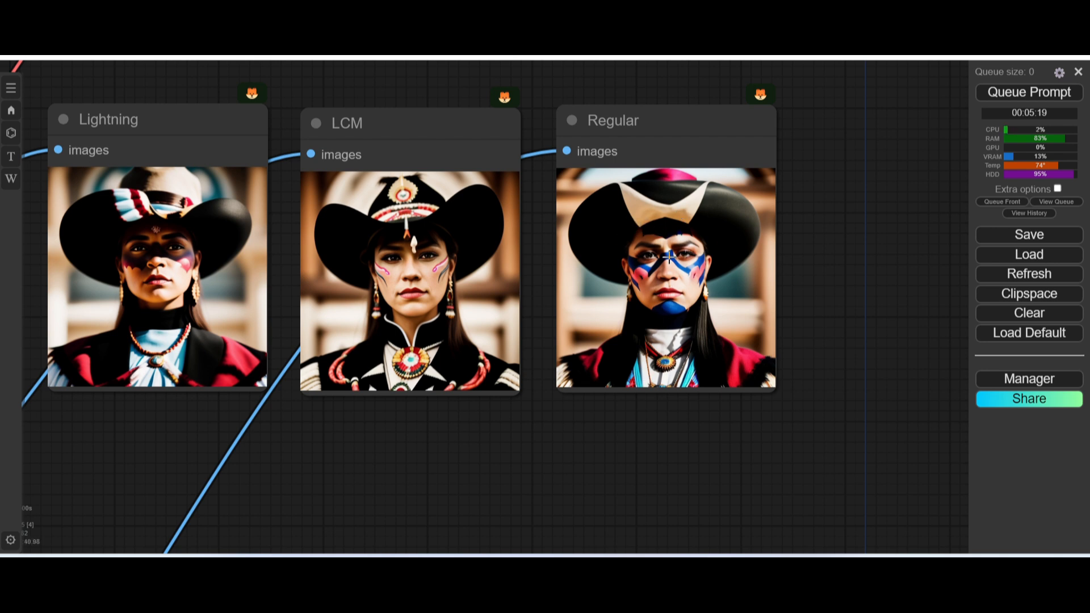
scroll(661, 237, up, 1)
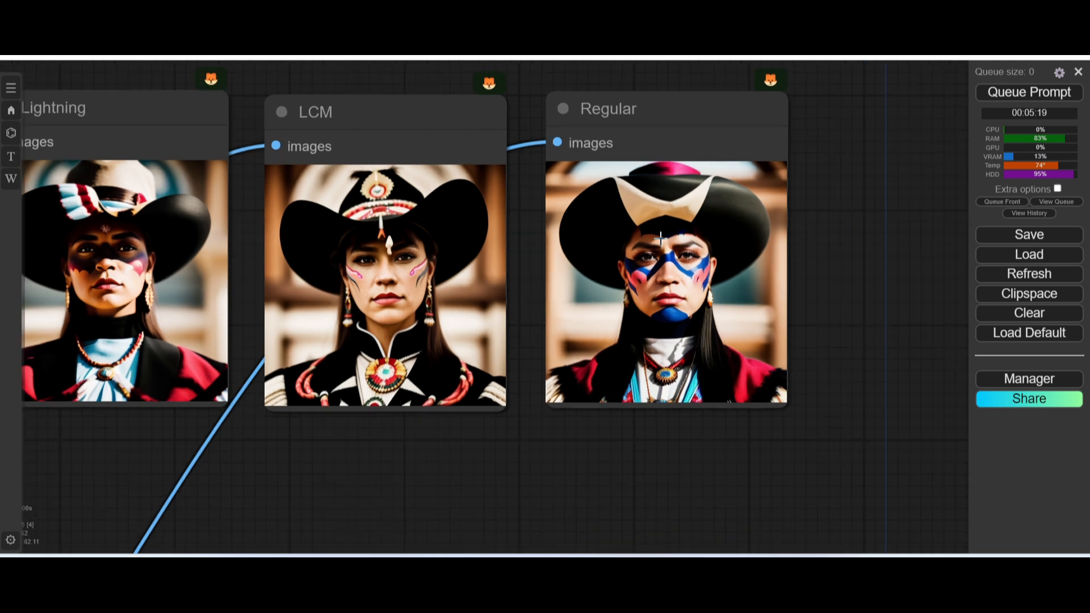
scroll(662, 229, up, 2)
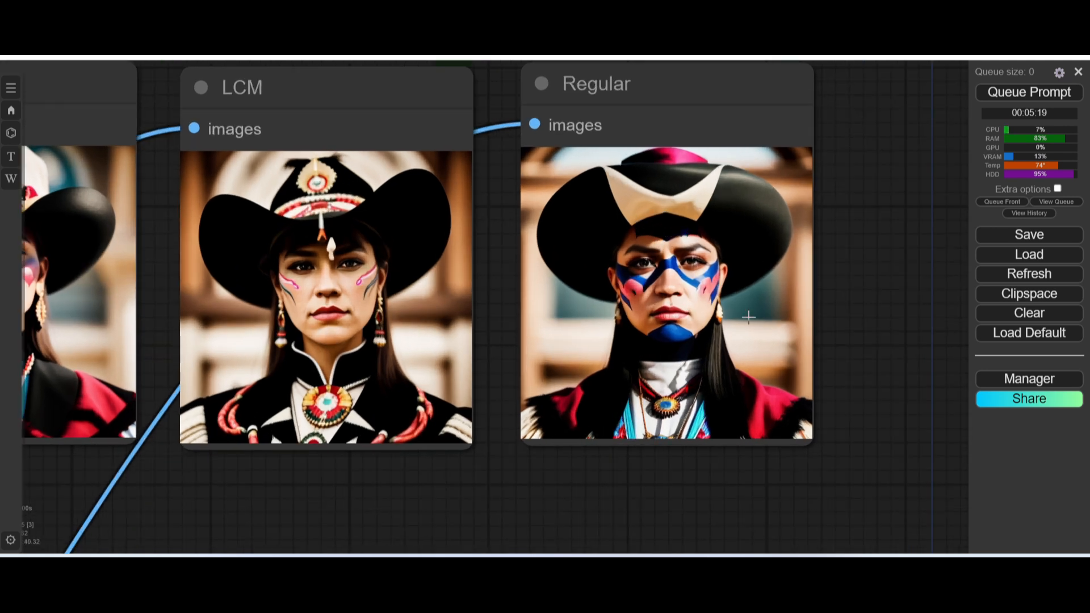
scroll(676, 381, down, 2)
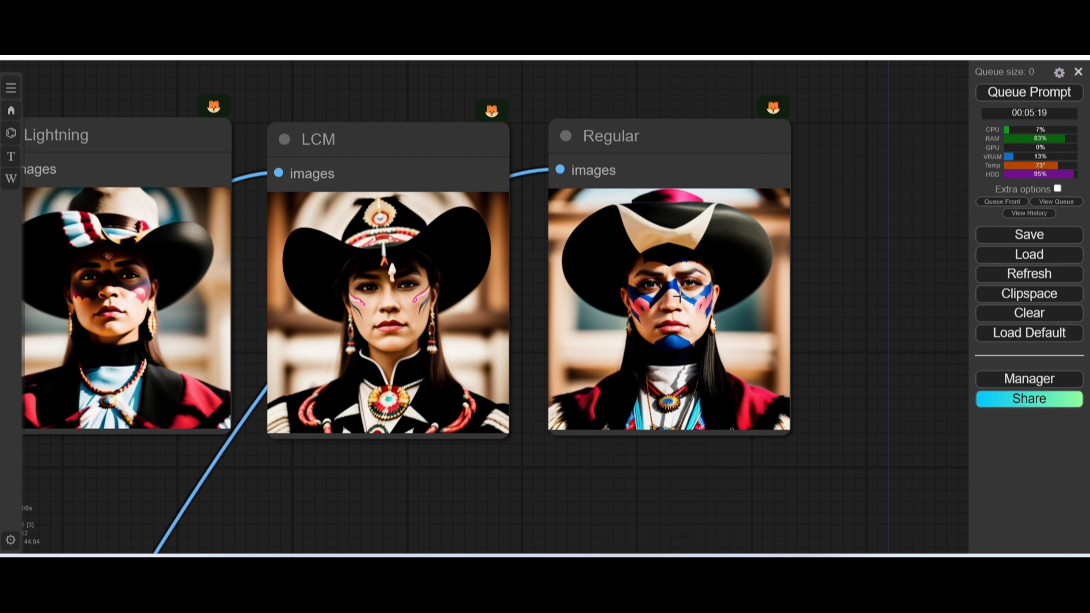
scroll(681, 318, up, 4)
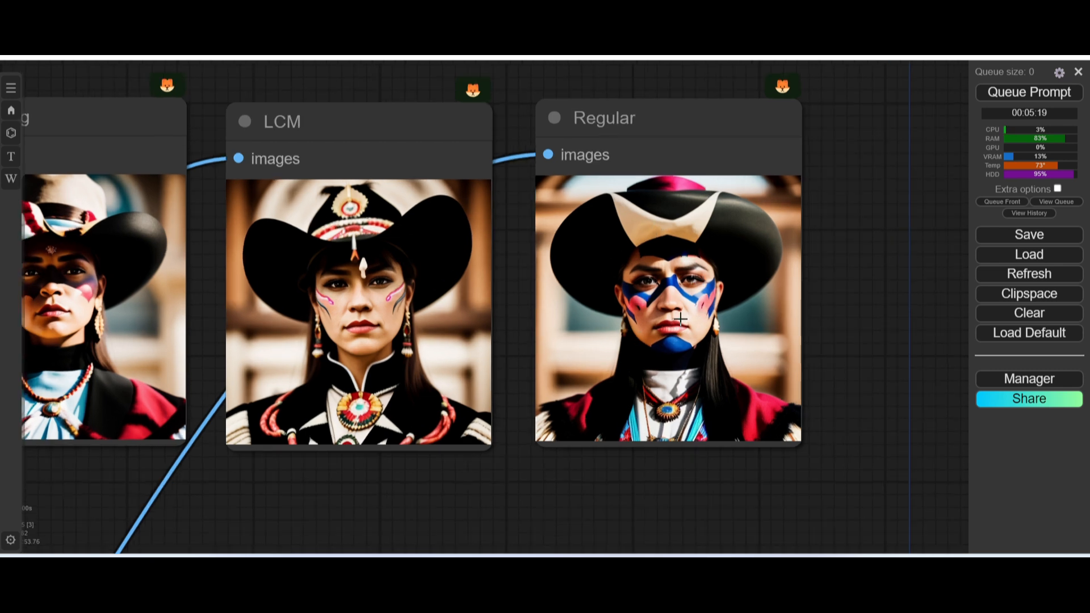
scroll(681, 318, down, 1)
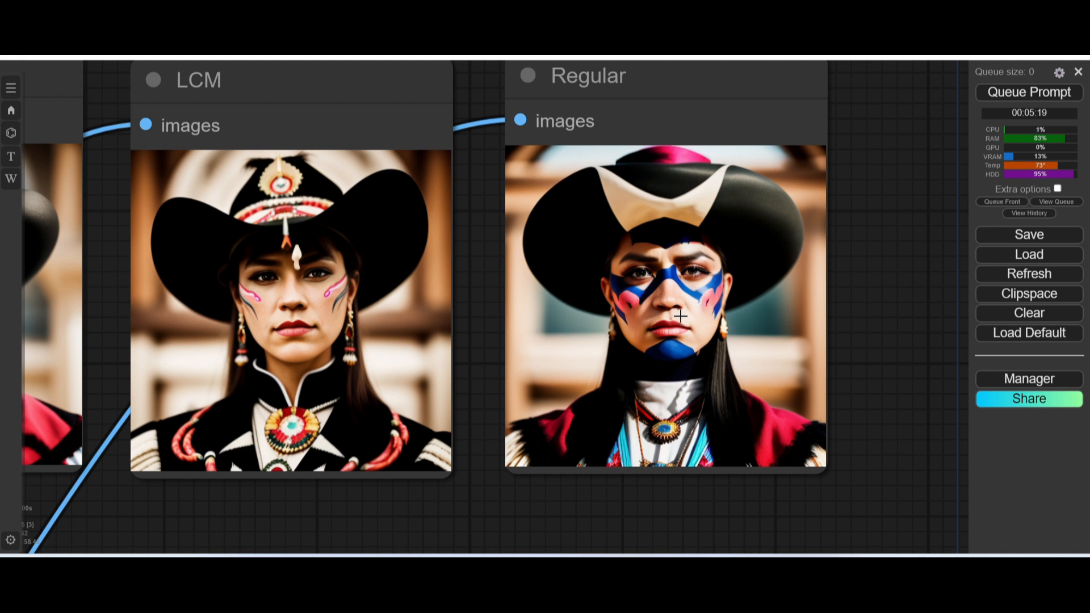
scroll(668, 277, down, 3)
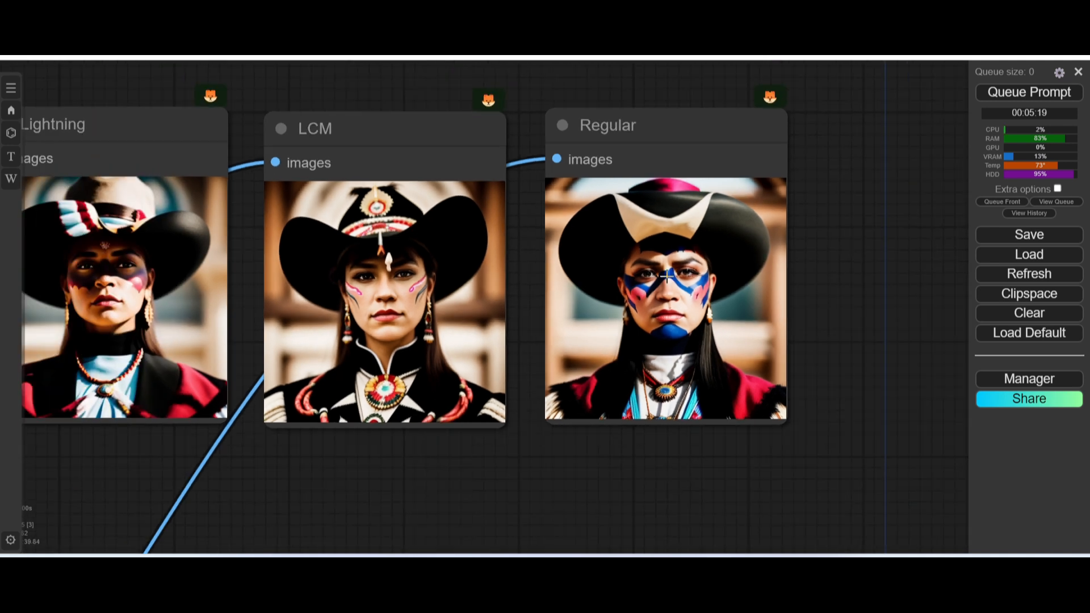
Examine the LCM preview's face and clothing details up close, comparing it with the adjacent Lightning and Regular images
drag(667, 276, 876, 281)
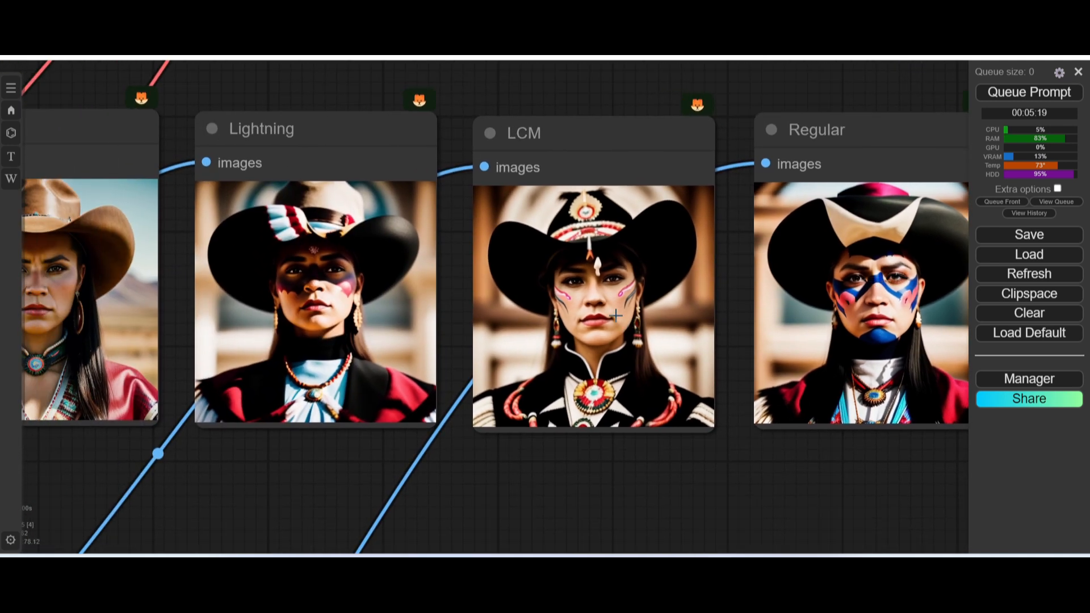
scroll(591, 322, up, 4)
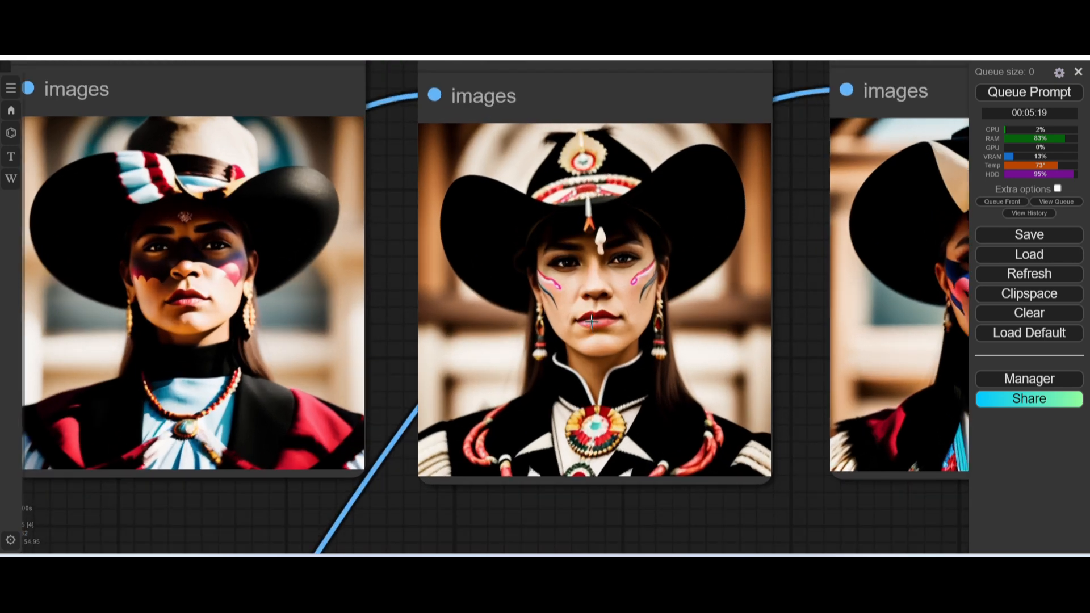
scroll(592, 322, down, 3)
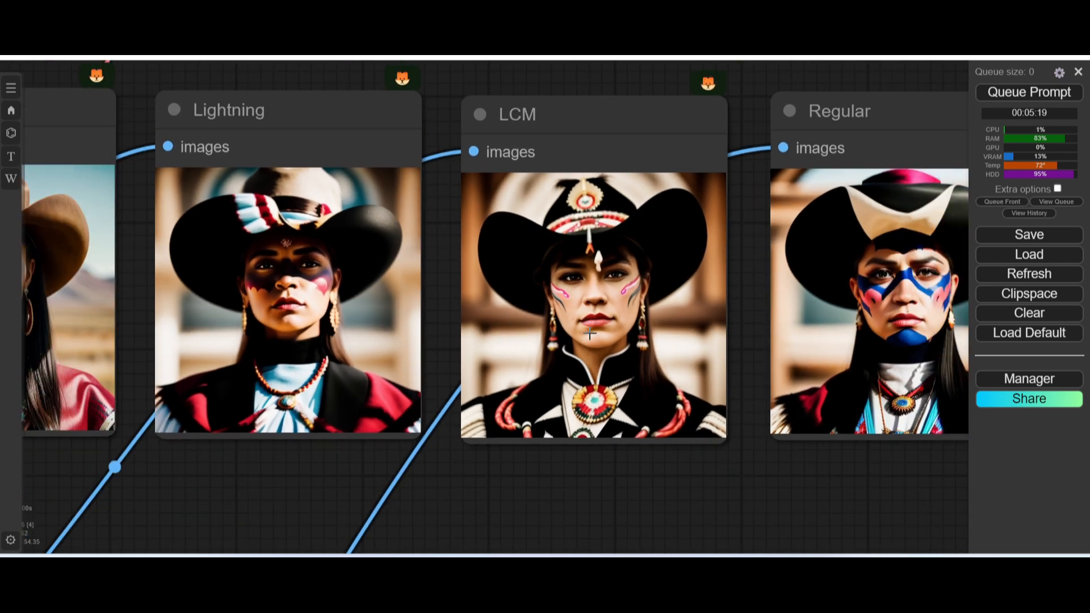
scroll(598, 369, down, 1)
scroll(593, 352, down, 1)
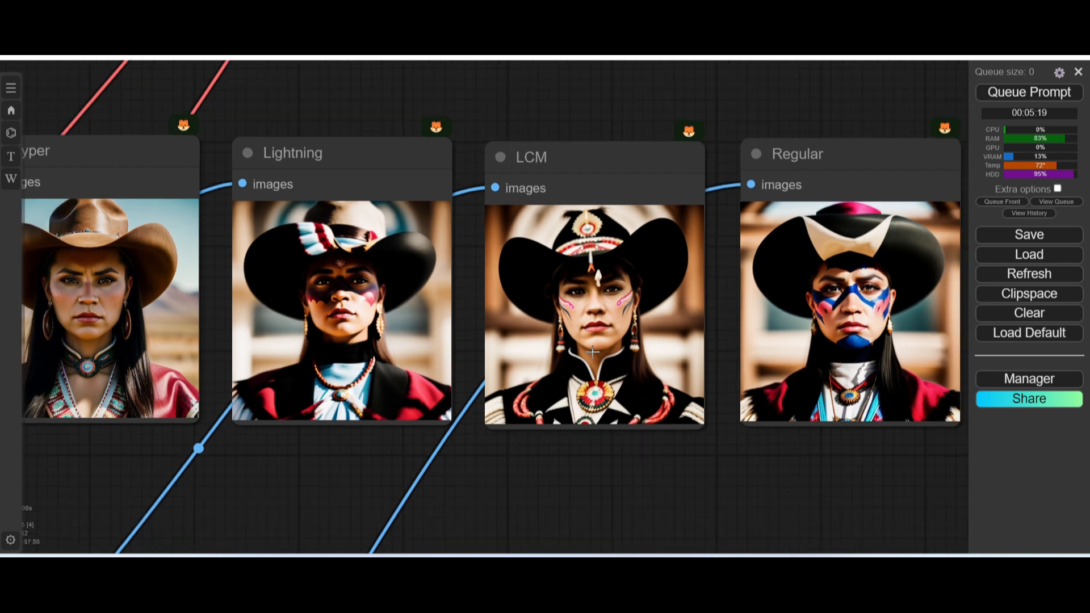
drag(593, 352, 615, 341)
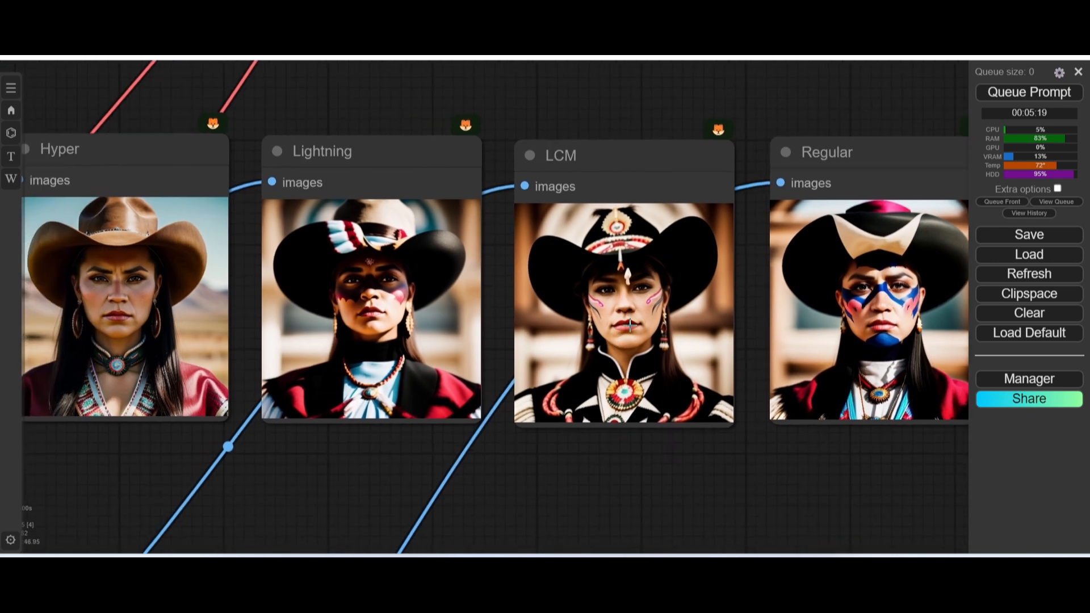
scroll(630, 311, up, 6)
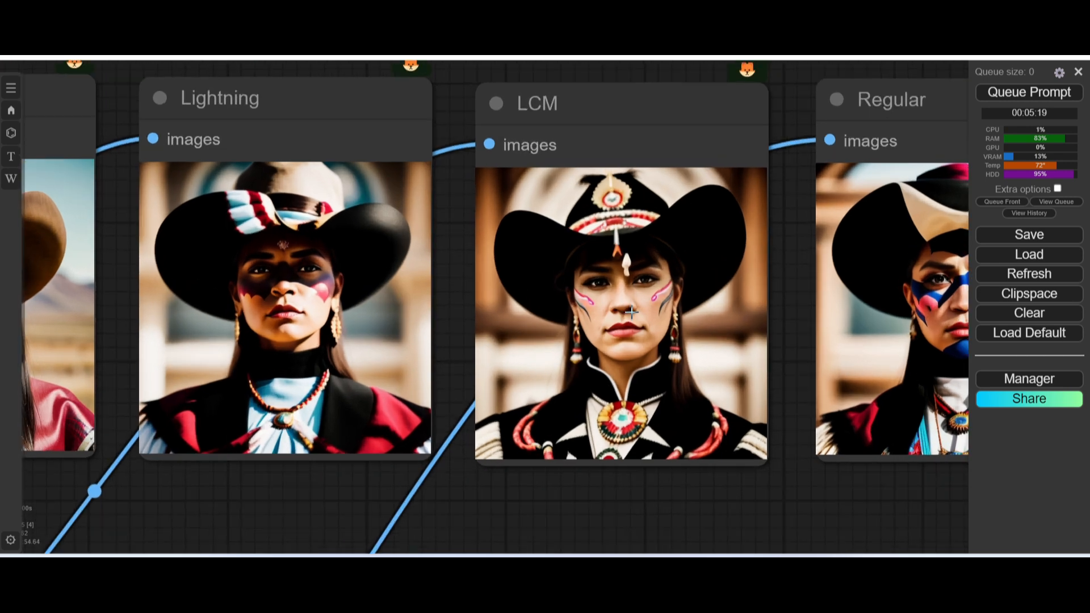
scroll(630, 311, down, 5)
Examine the Lightning preview's contrast and facial shading up close, next to the Hyper preview
drag(487, 321, 754, 361)
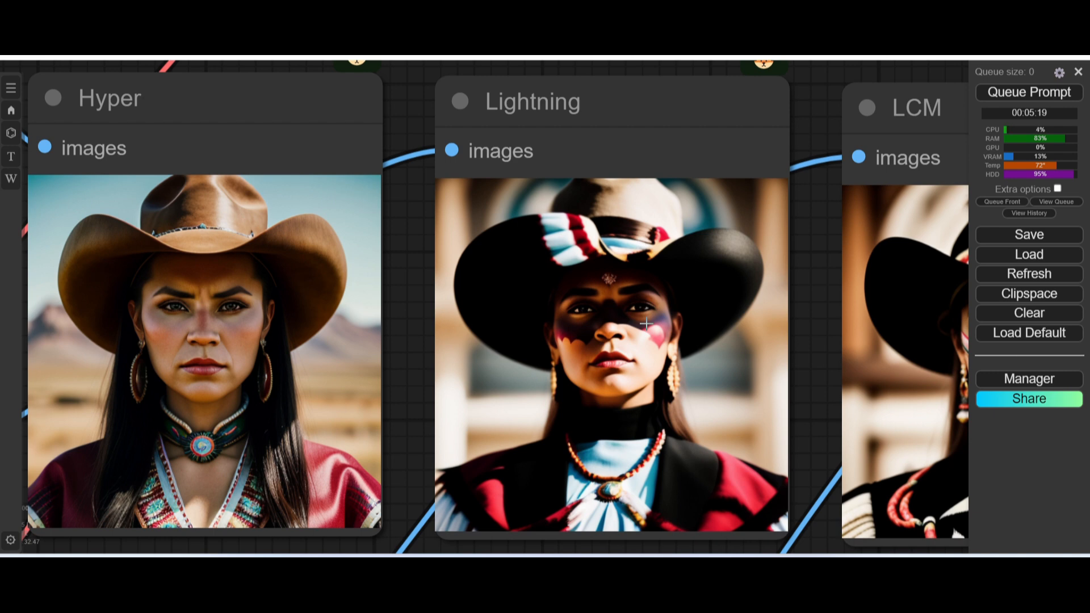
scroll(646, 324, down, 4)
drag(648, 351, 619, 328)
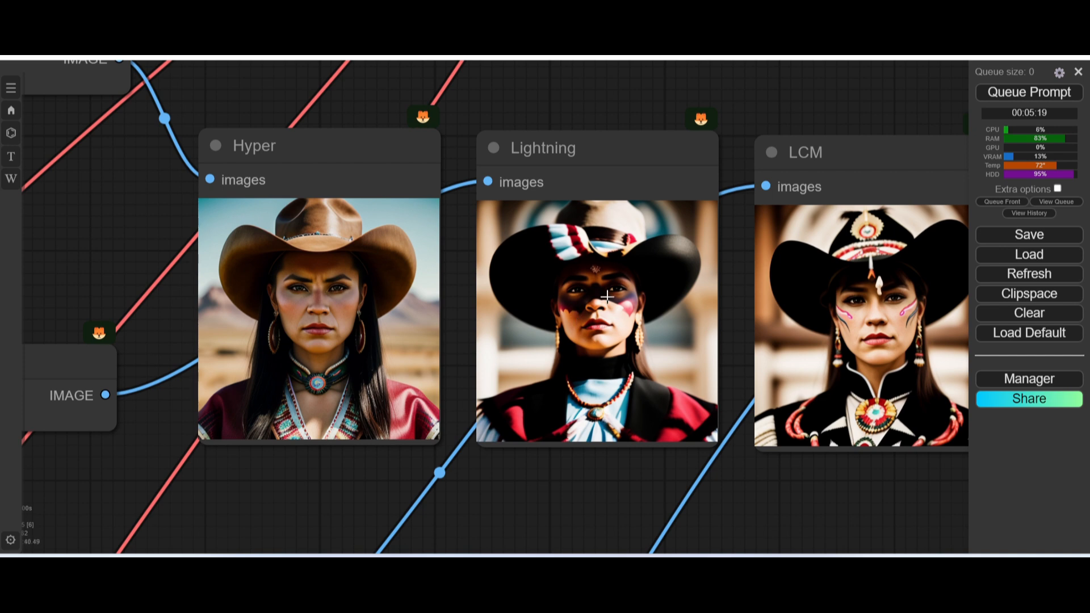
scroll(607, 297, up, 2)
scroll(607, 297, down, 3)
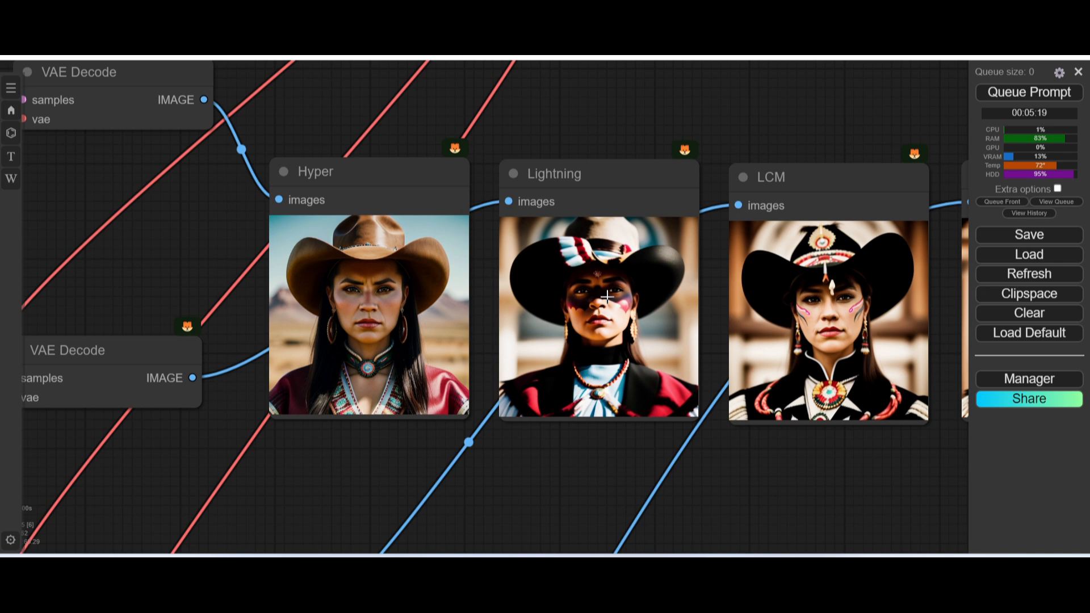
scroll(600, 268, up, 3)
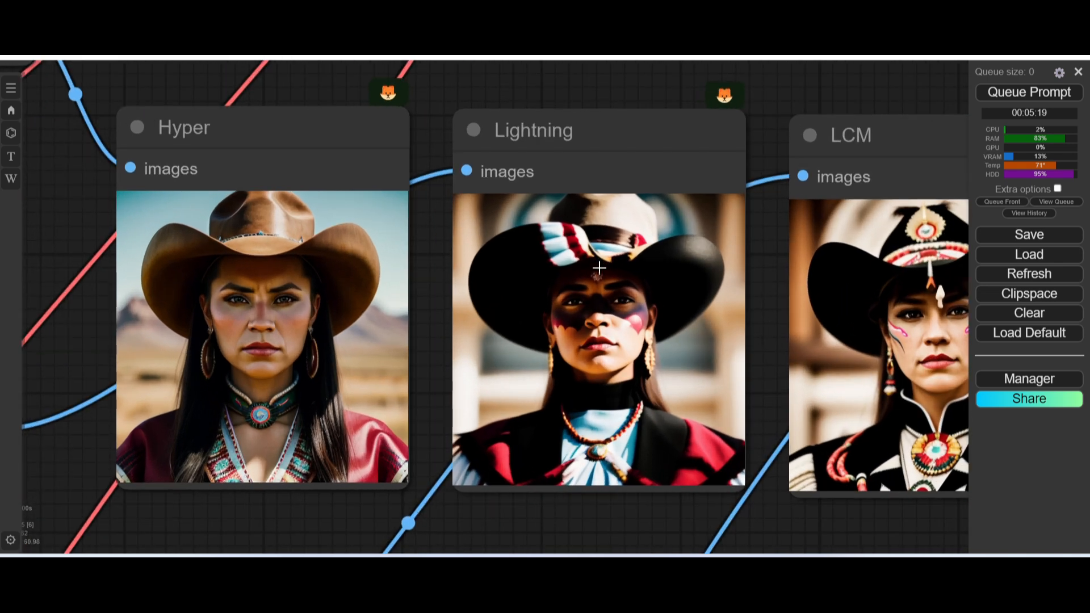
scroll(600, 268, down, 1)
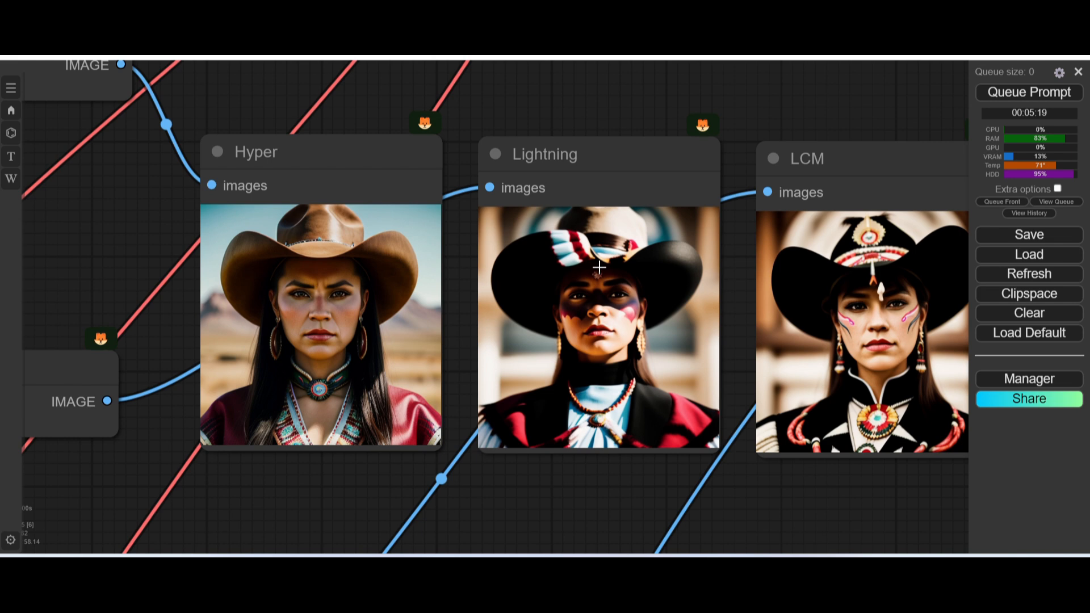
Examine the Hyper preview's face, hat and jewellery details up close
scroll(208, 252, up, 4)
drag(315, 312, 514, 322)
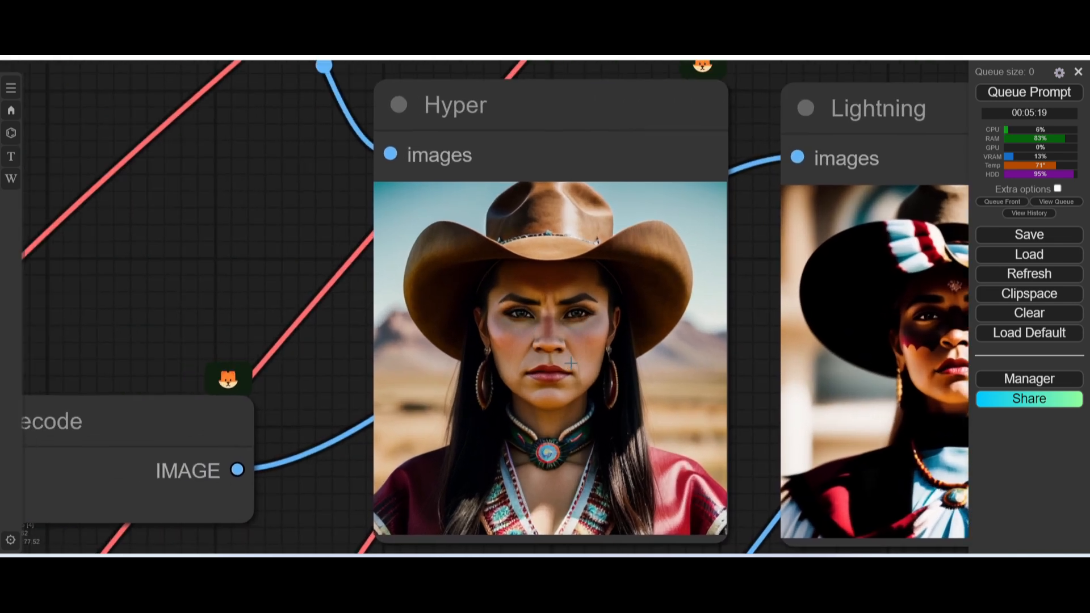
scroll(583, 357, down, 3)
drag(570, 347, 539, 316)
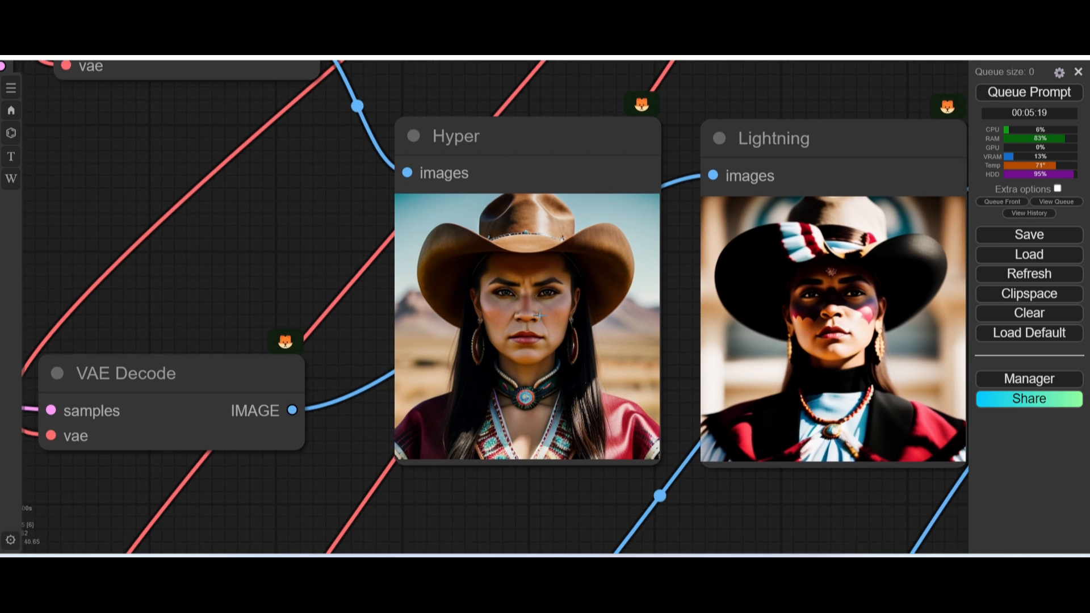
scroll(539, 315, up, 6)
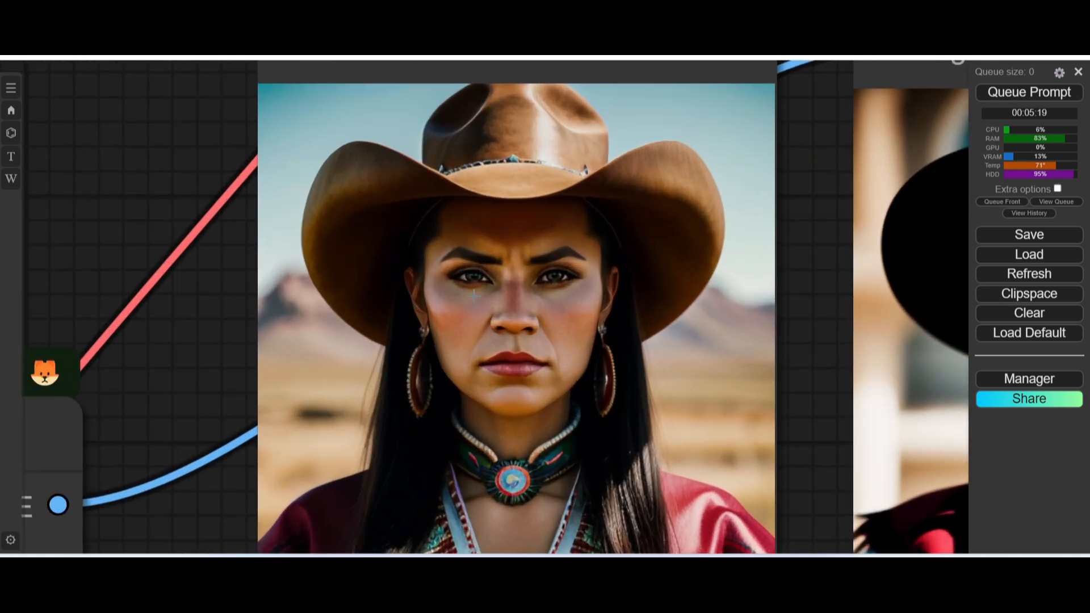
scroll(512, 354, down, 6)
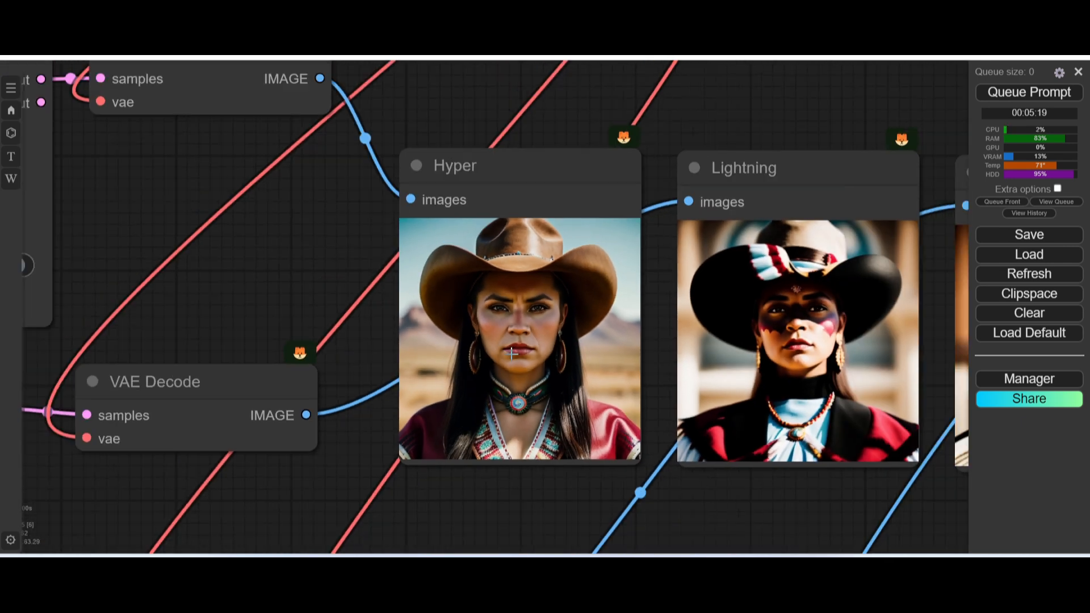
scroll(513, 354, down, 1)
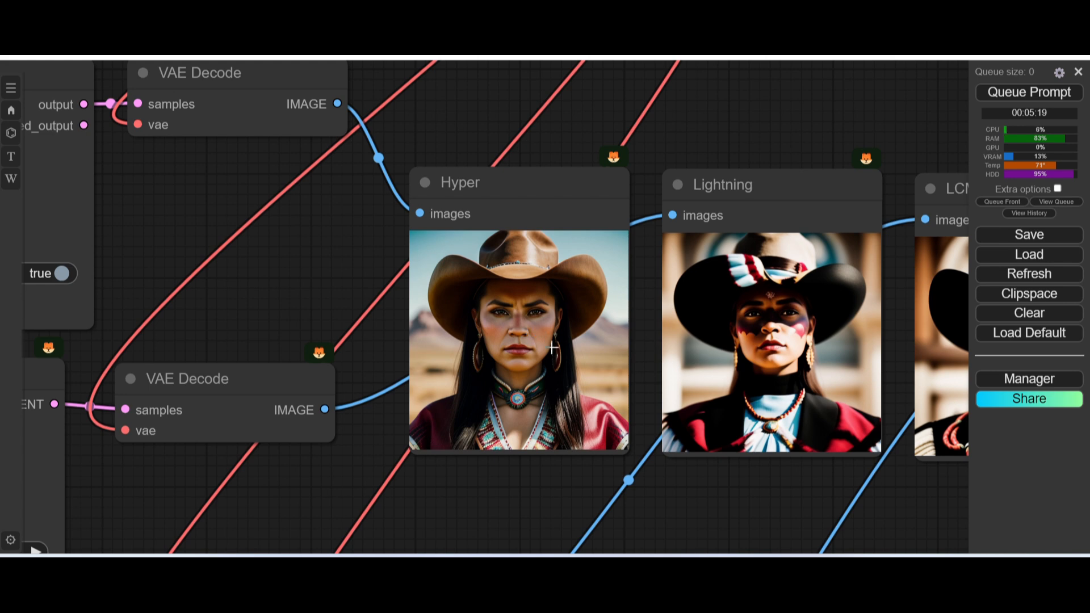
Compare the Hyper, Lightning, LCM and Regular previews side by side
scroll(542, 355, down, 4)
scroll(542, 355, down, 3)
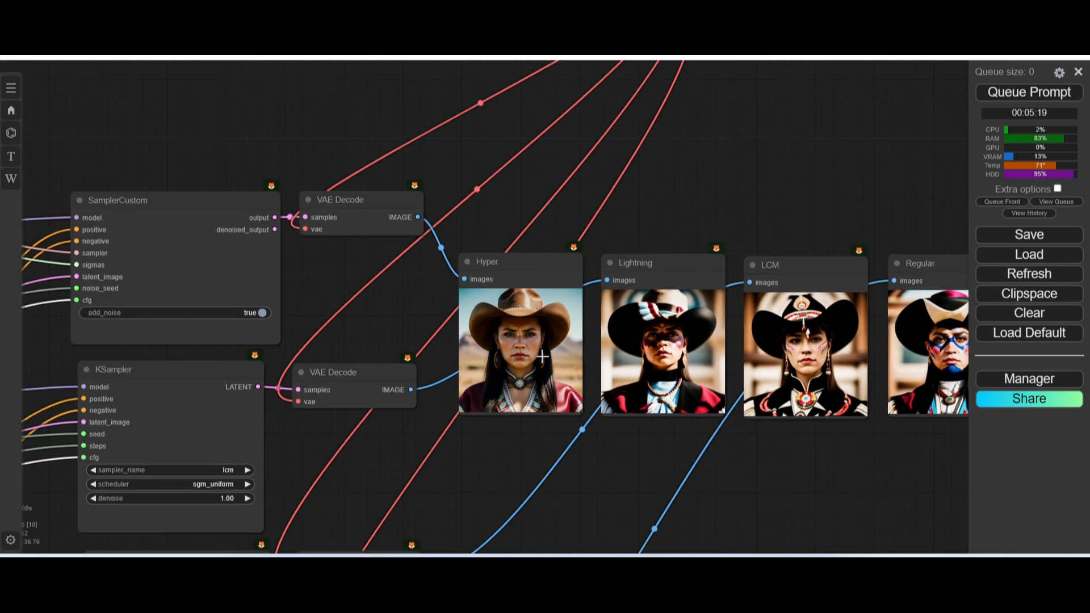
drag(502, 375, 426, 319)
scroll(548, 254, up, 3)
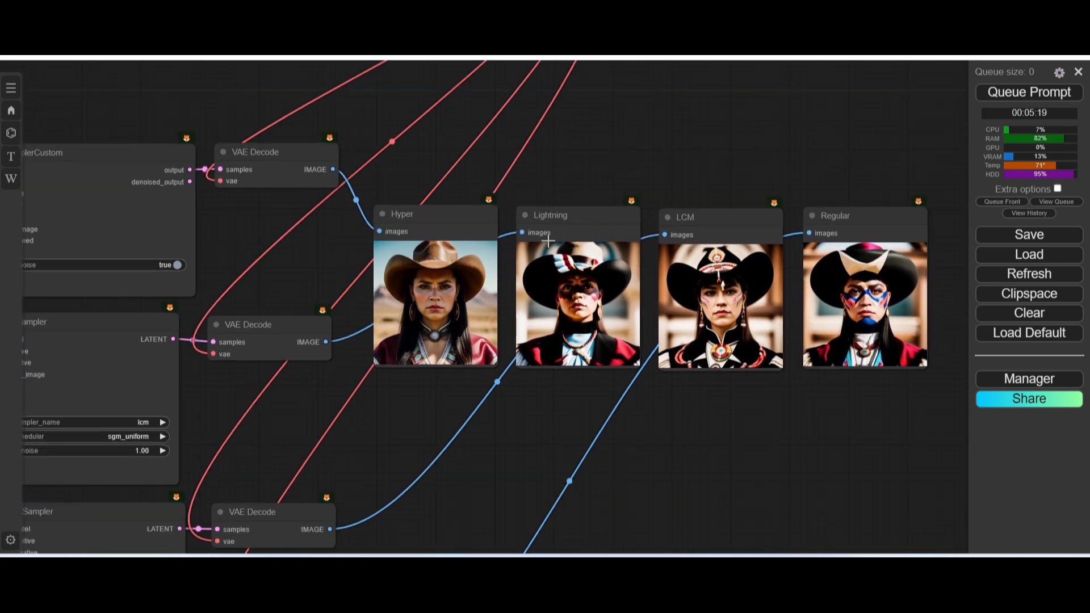
scroll(549, 254, down, 3)
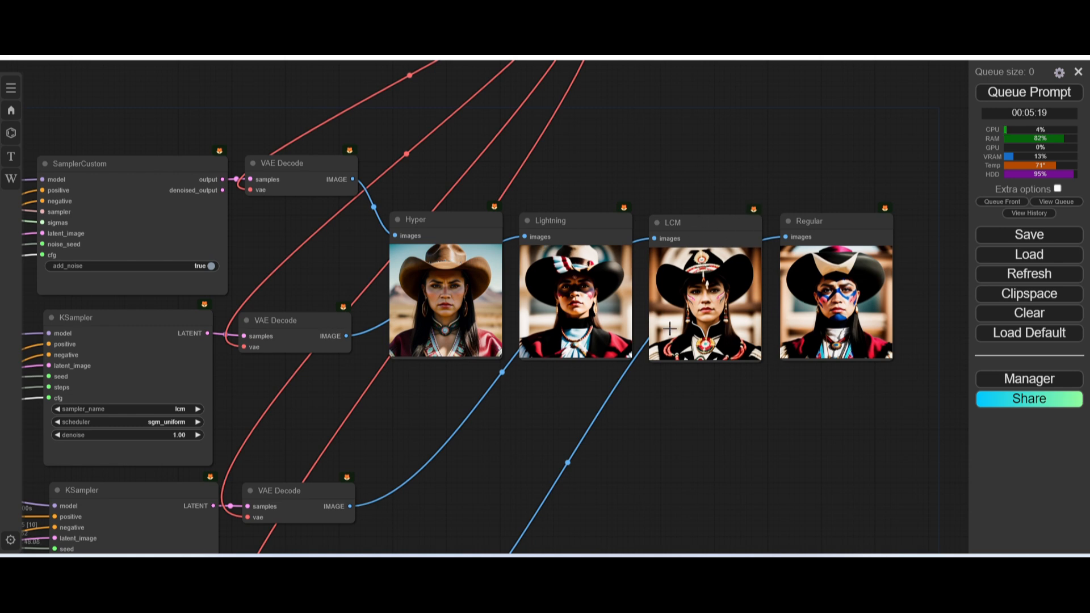
Set the shared CFG node's value to 4
scroll(434, 324, down, 1)
scroll(434, 324, down, 3)
drag(355, 406, 1014, 210)
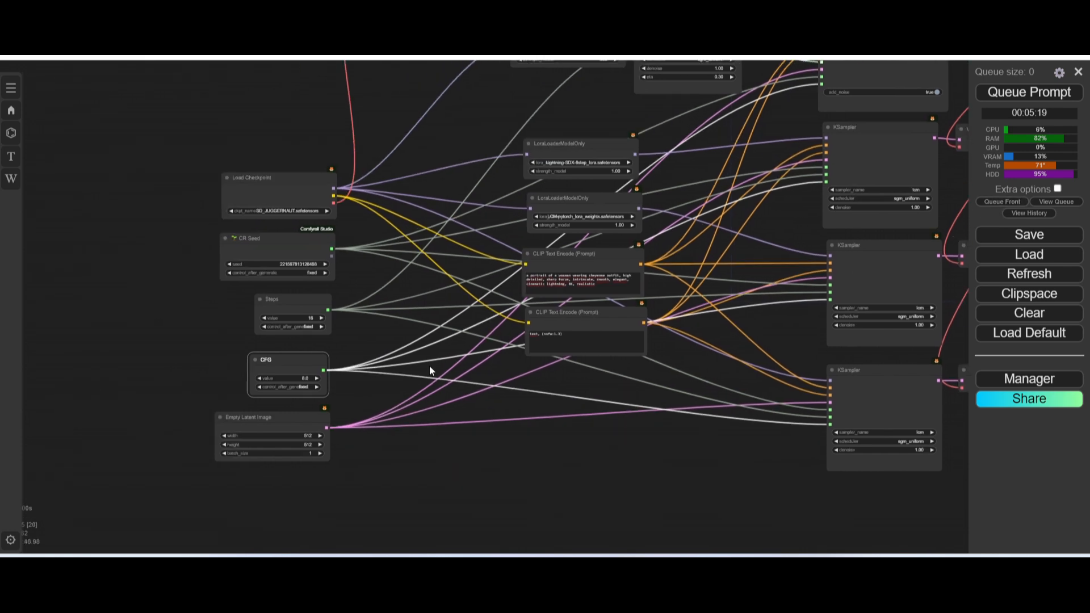
scroll(310, 364, up, 3)
scroll(327, 362, up, 5)
click(294, 398)
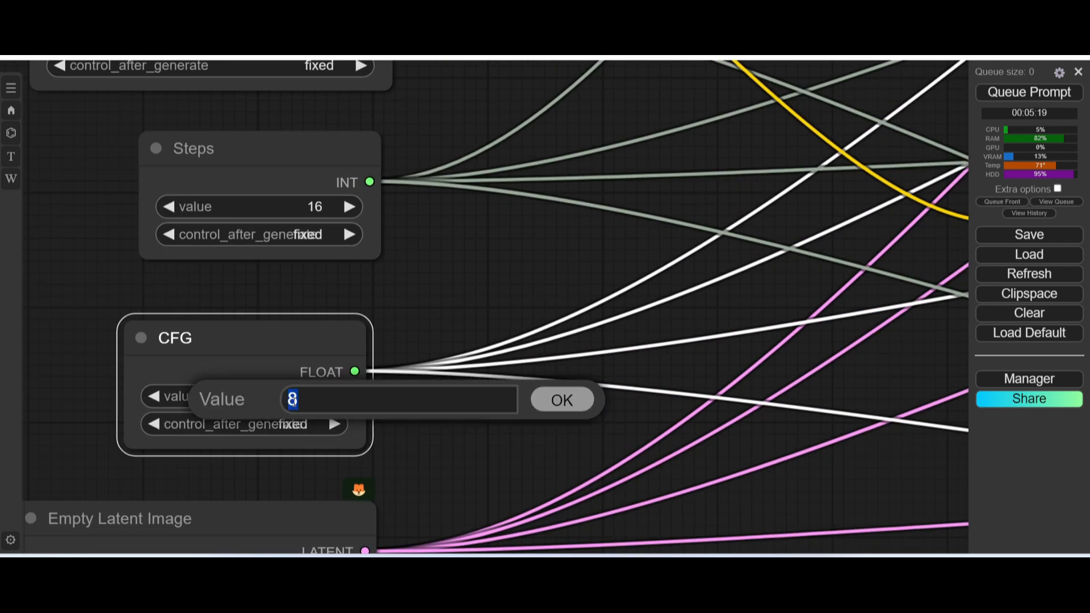
text(4)
key(Return)
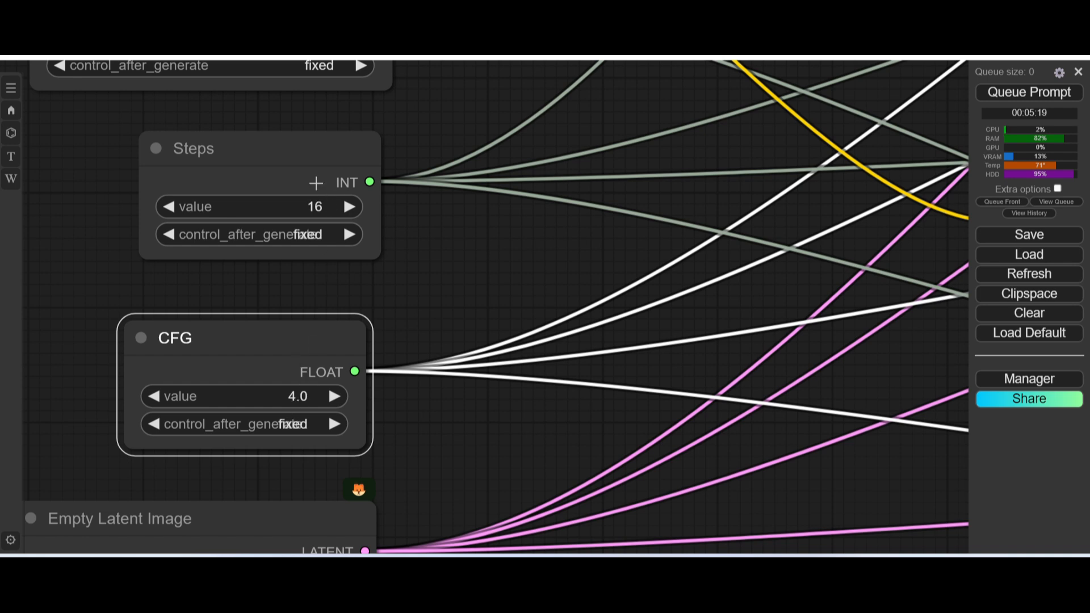
Queue the prompt with the new CFG value and view the regenerated Hyper, Lightning and LCM previews
scroll(348, 352, down, 10)
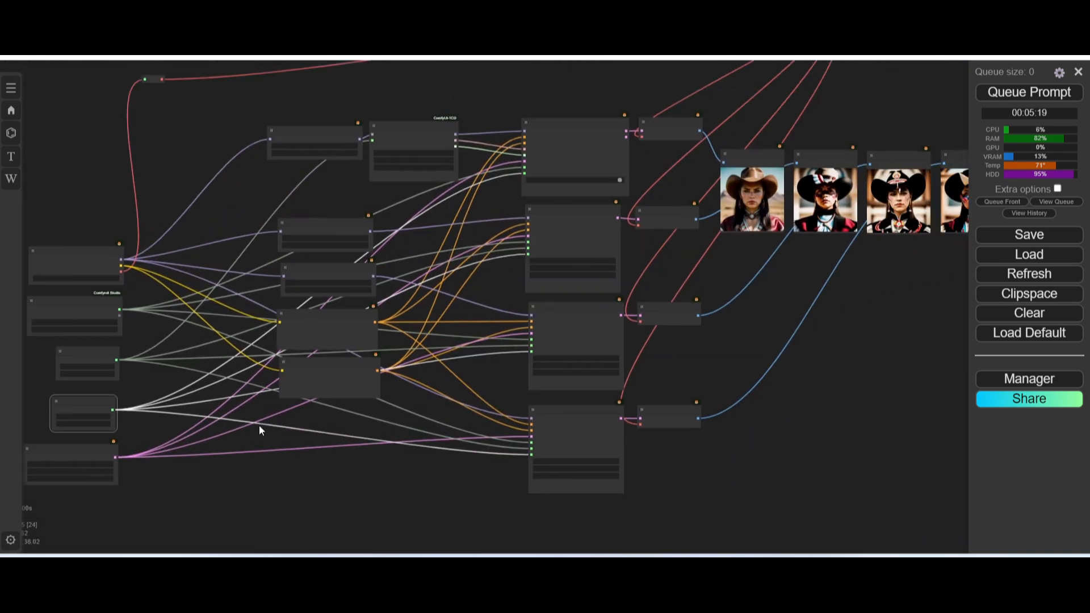
scroll(596, 312, up, 5)
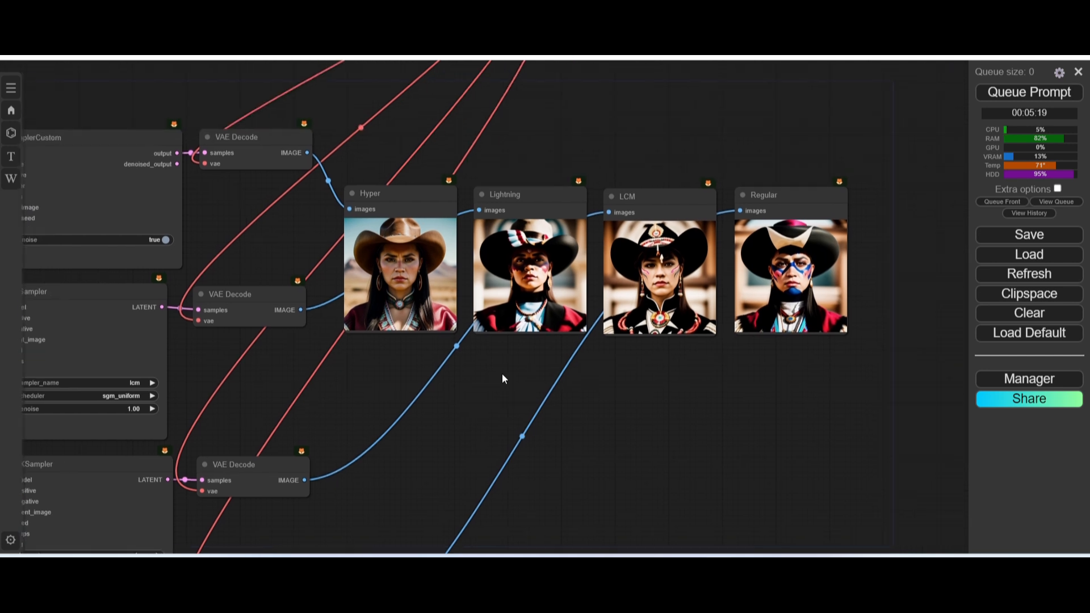
click(1019, 96)
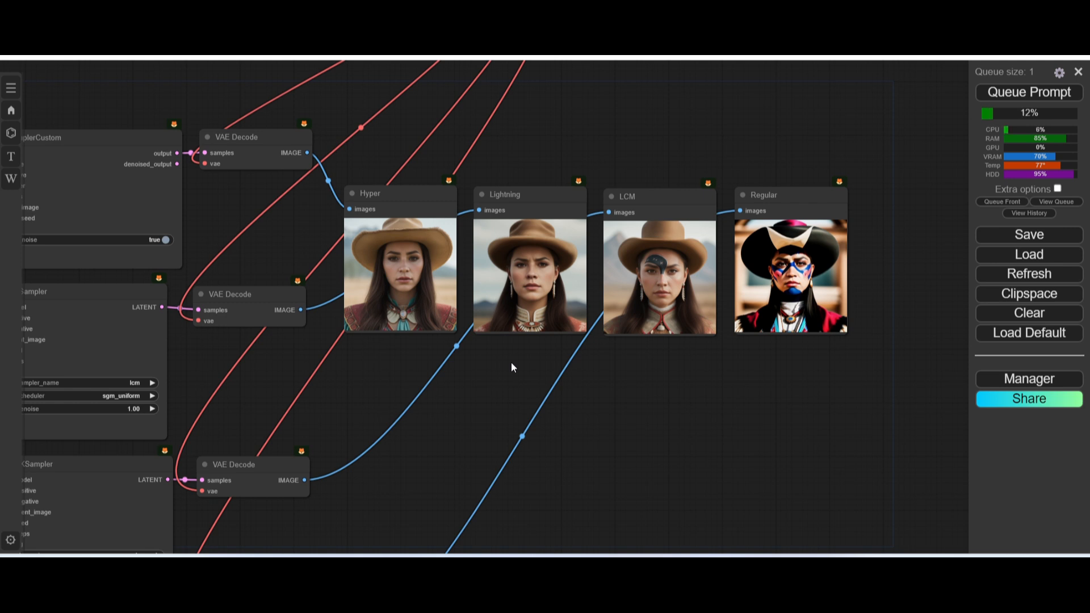
scroll(437, 398, down, 5)
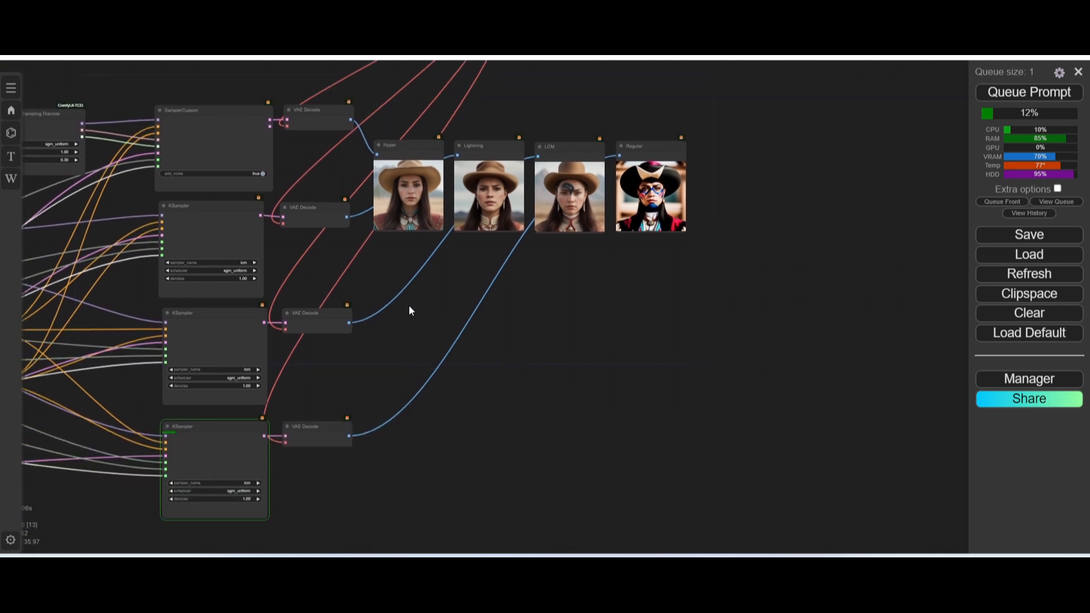
scroll(409, 311, up, 5)
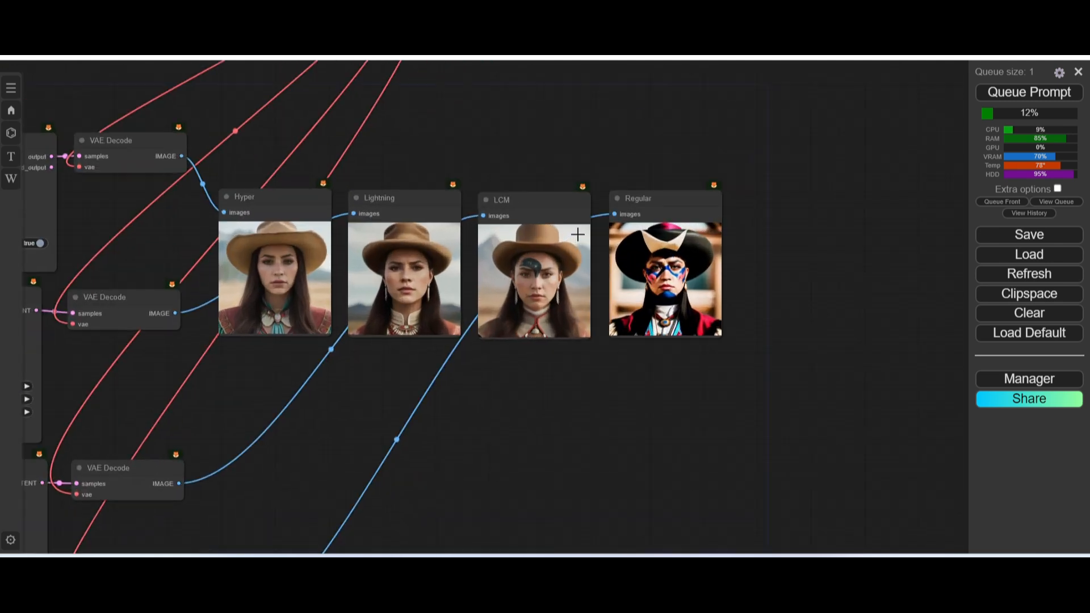
scroll(420, 253, up, 5)
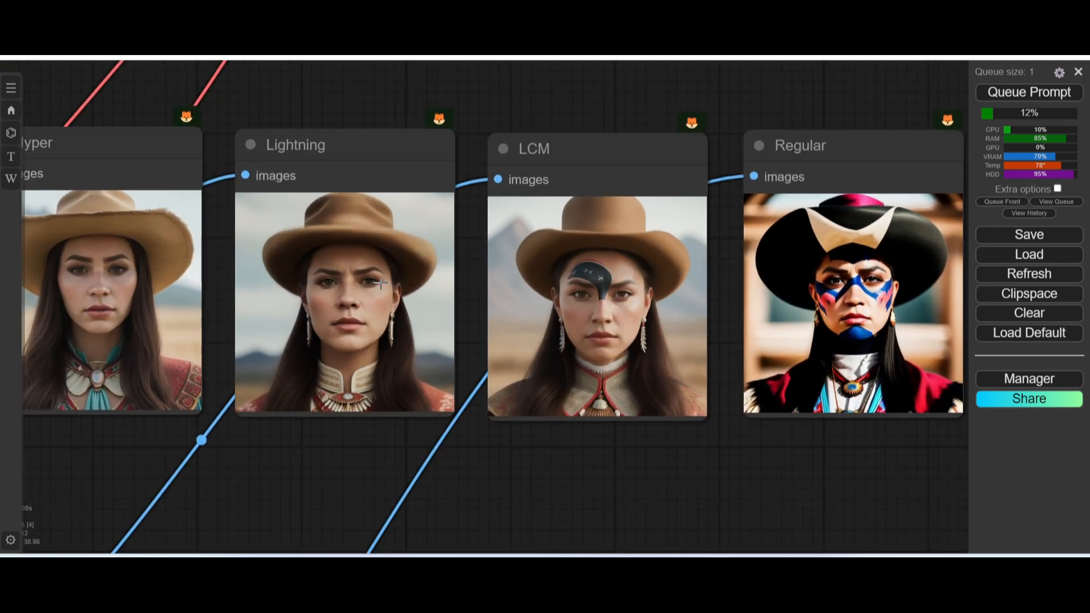
Examine the regenerated Hyper, Lightning and LCM previews up close while the Regular image renders
drag(380, 282, 480, 308)
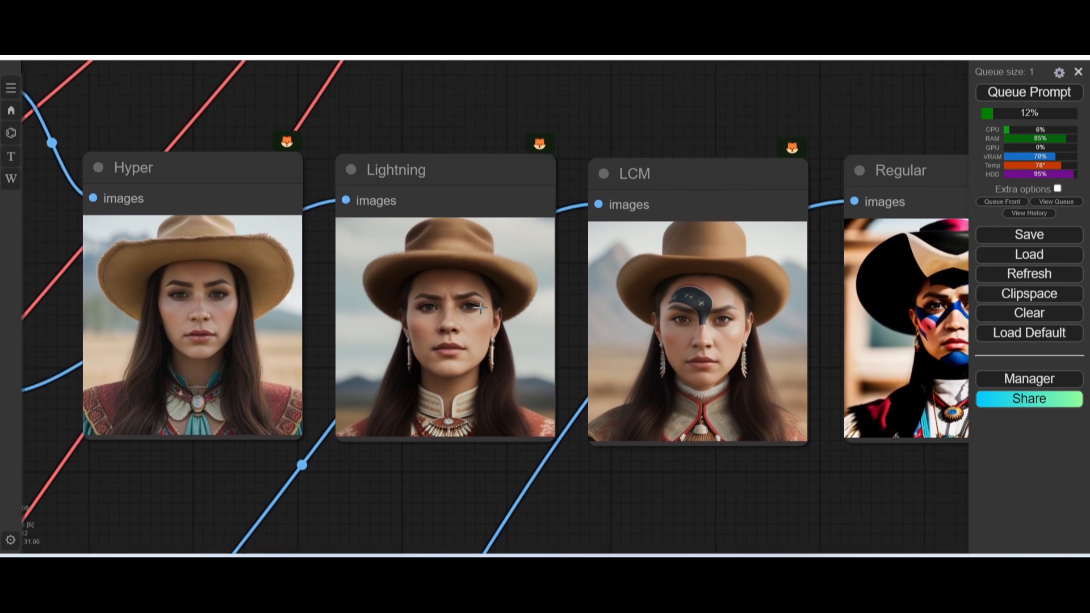
scroll(480, 306, down, 5)
scroll(479, 295, up, 3)
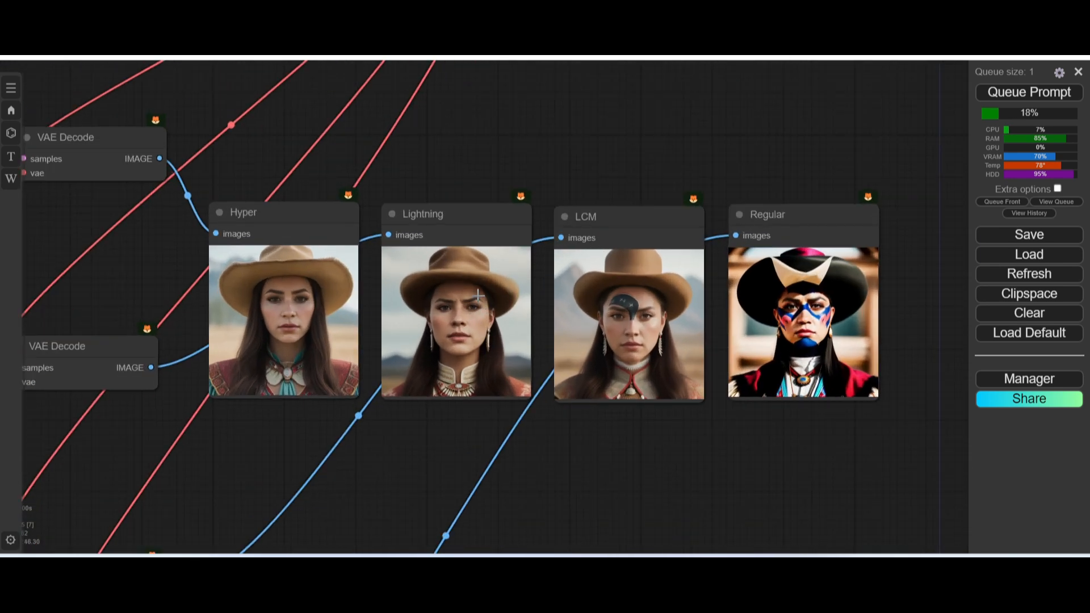
scroll(478, 295, up, 2)
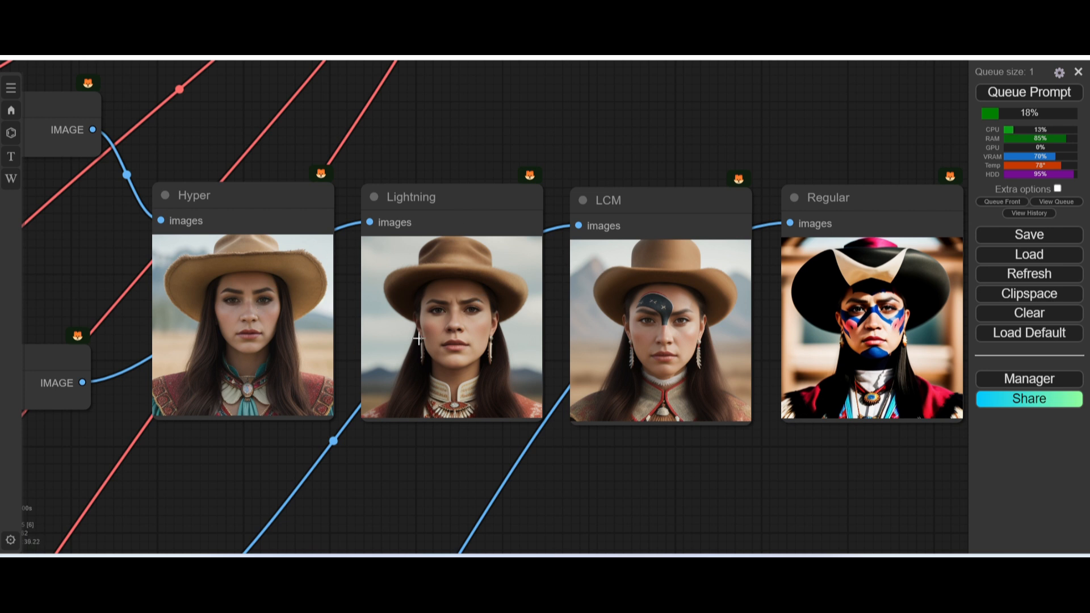
scroll(461, 322, up, 4)
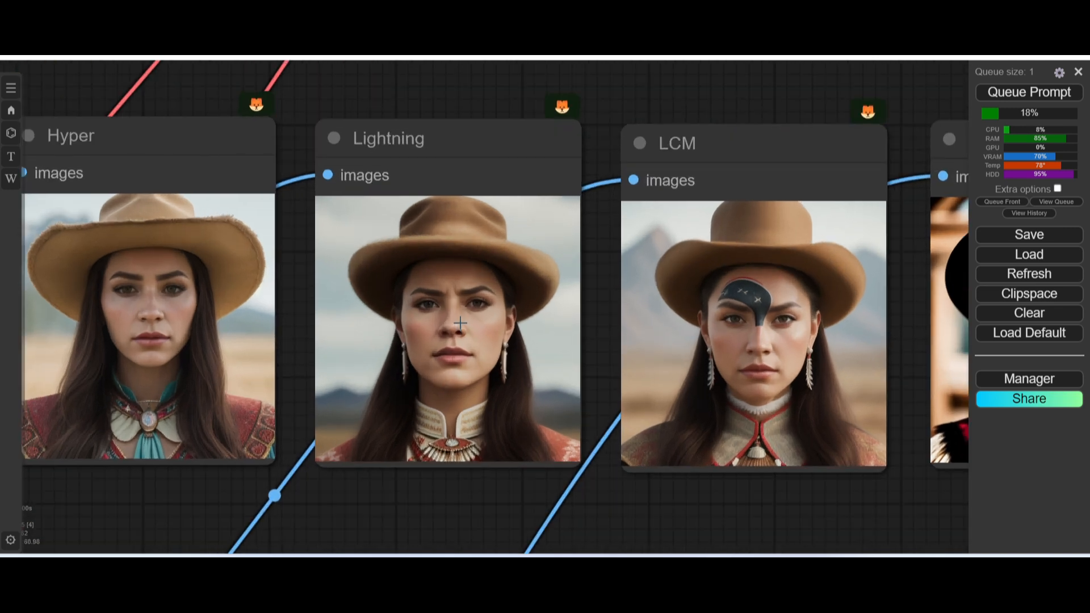
scroll(460, 323, down, 1)
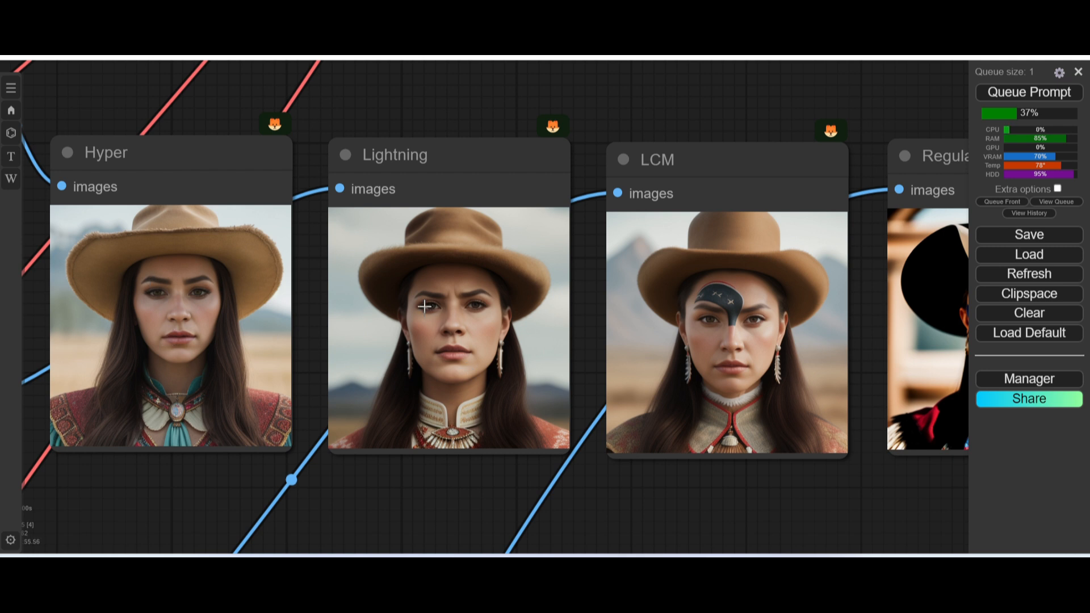
scroll(424, 306, down, 1)
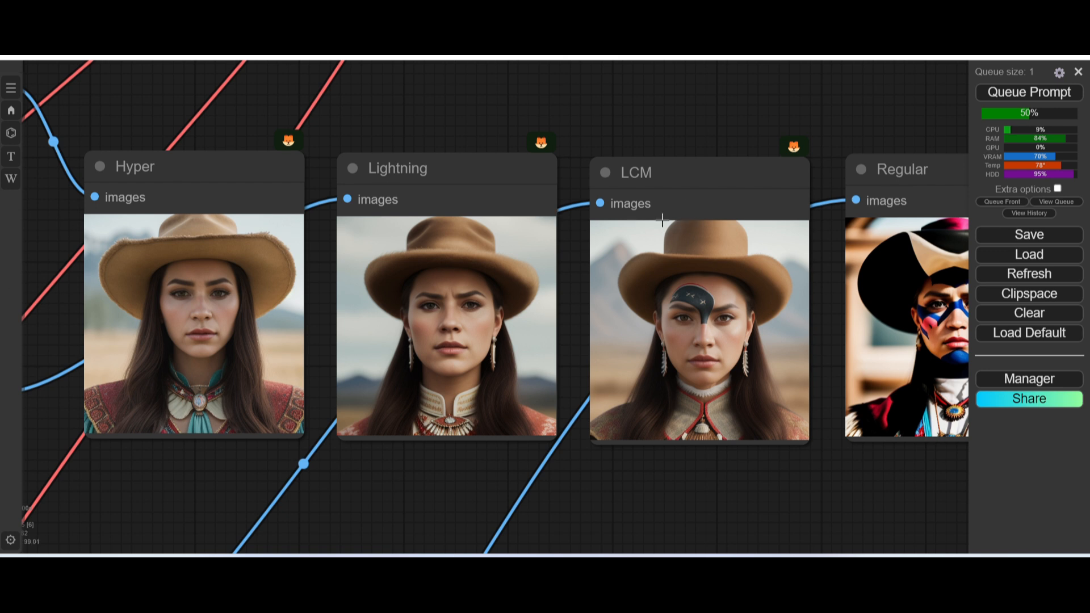
Inspect the regenerated Regular preview and compare it with the Lightning and LCM previews
scroll(652, 284, down, 4)
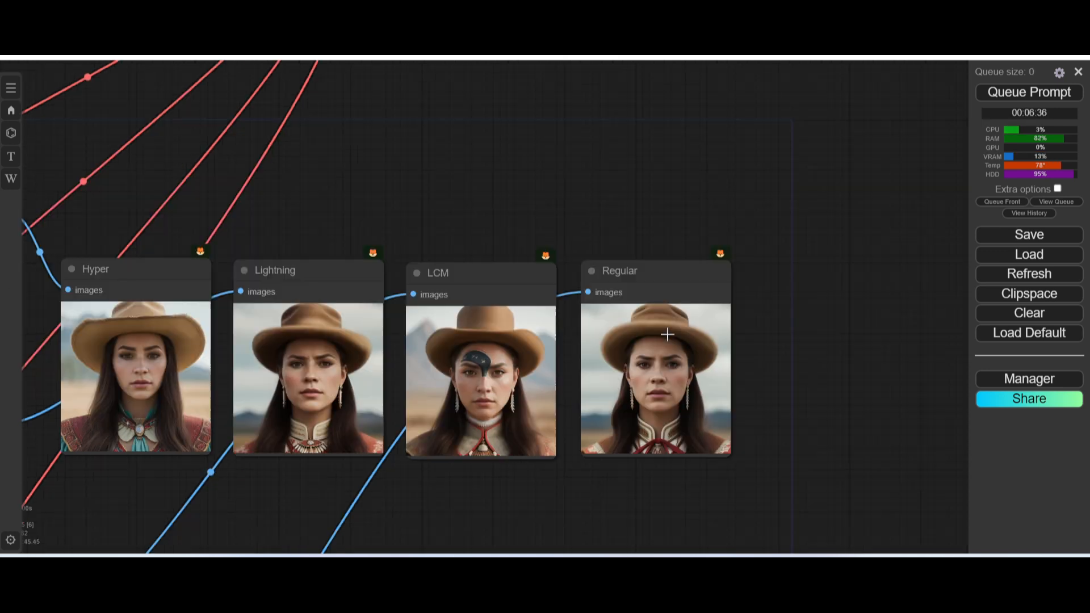
scroll(647, 385, up, 2)
drag(657, 392, 752, 314)
scroll(753, 314, up, 4)
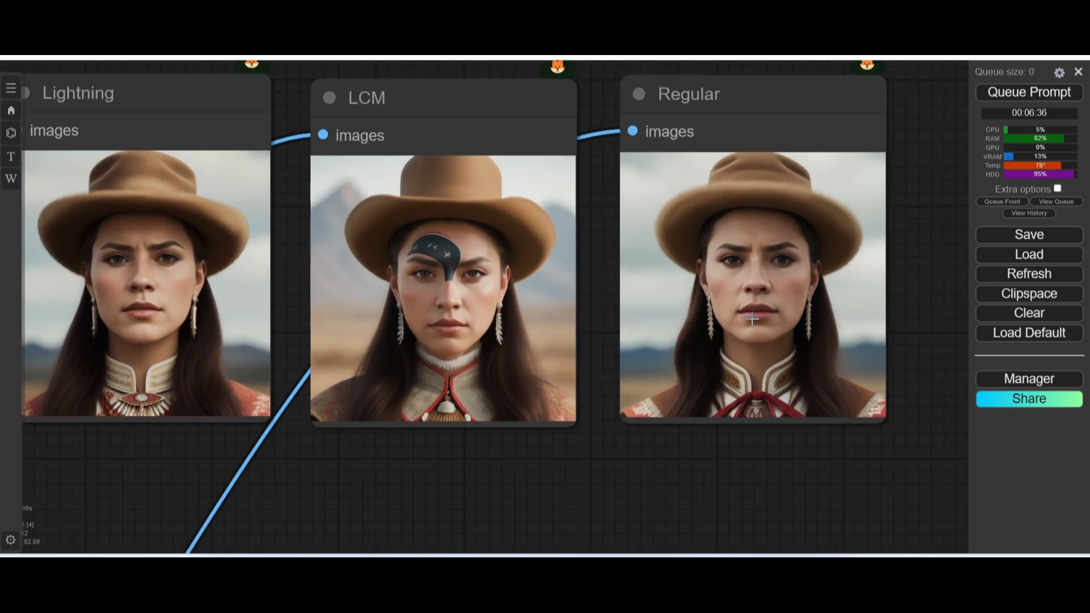
scroll(752, 279, down, 2)
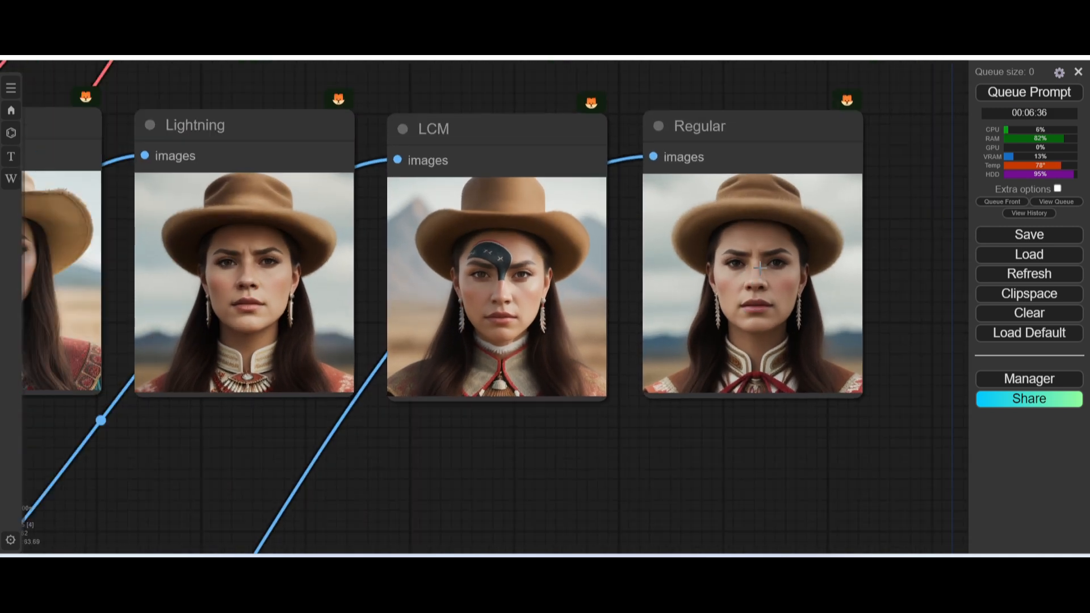
scroll(759, 267, down, 2)
scroll(760, 267, up, 2)
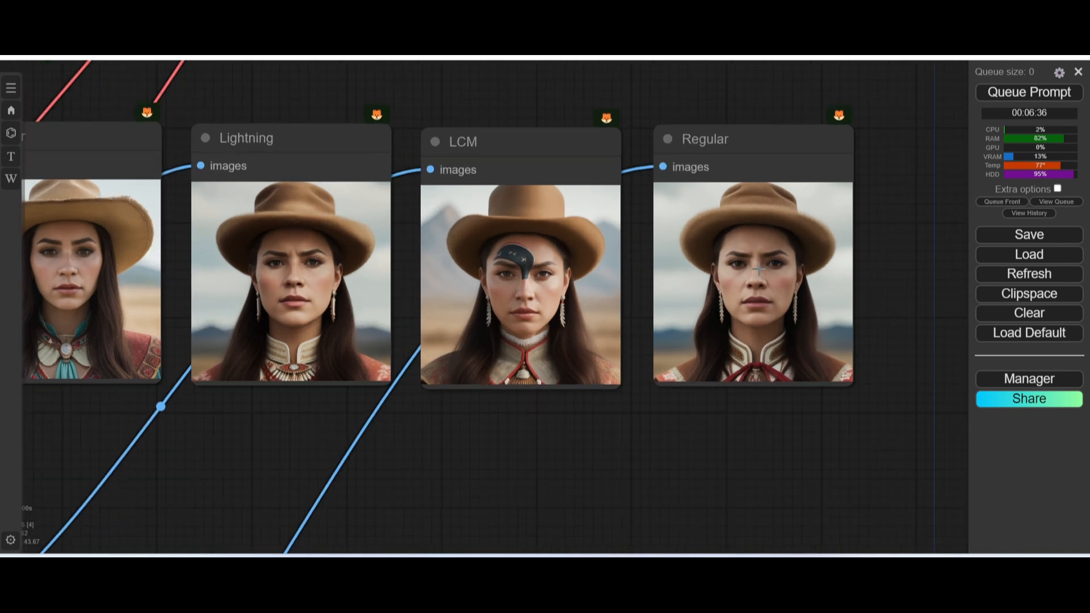
Switch to the console to check each sampler's timing and the total execution time, and return to ComfyUI
click(686, 567)
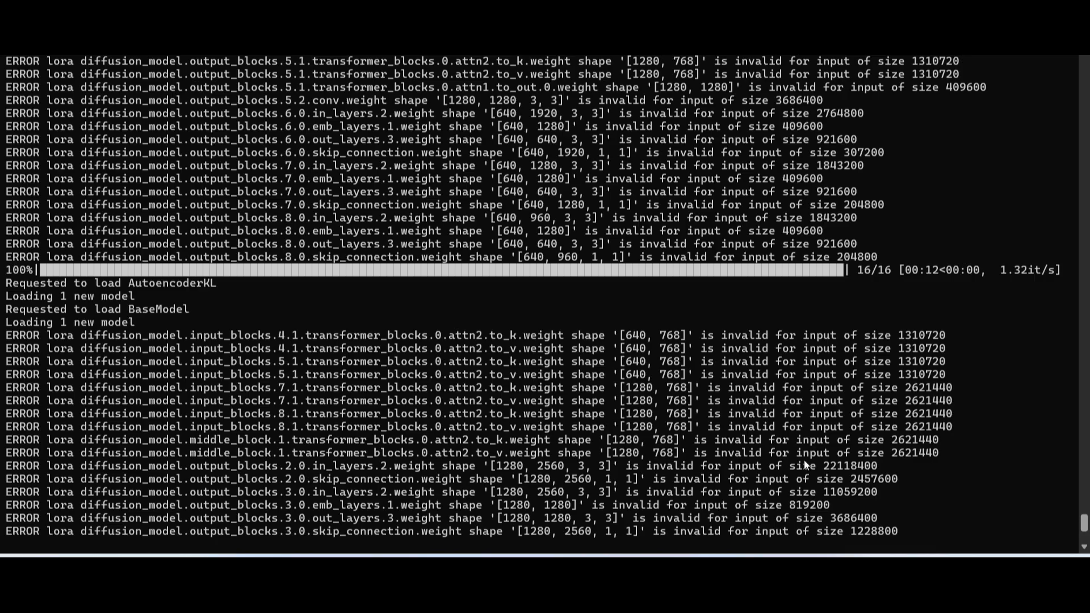
scroll(808, 462, up, 12)
scroll(806, 458, down, 10)
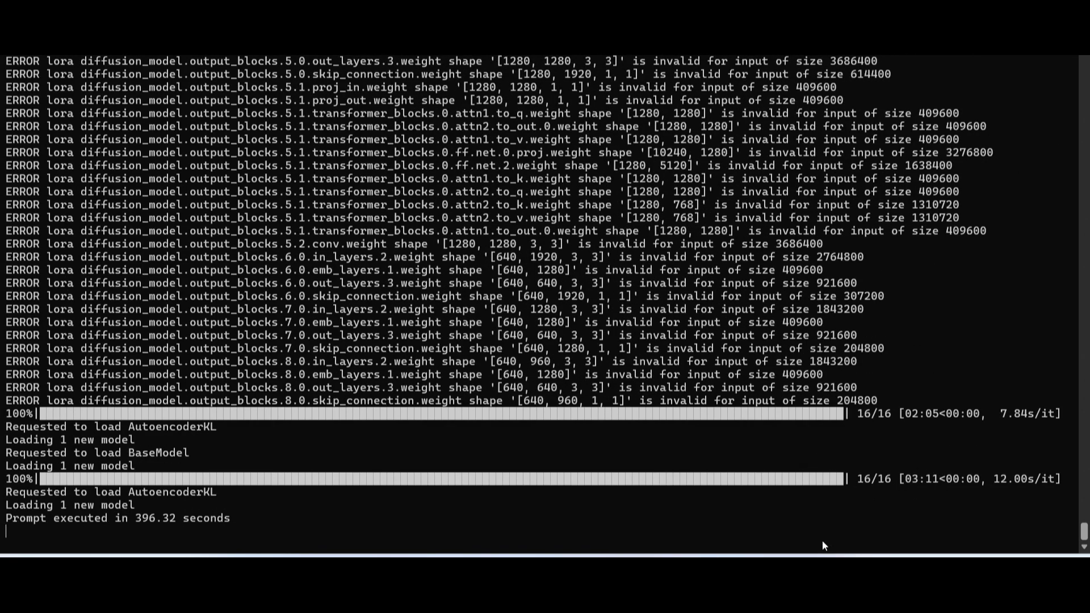
mouse_move(686, 567)
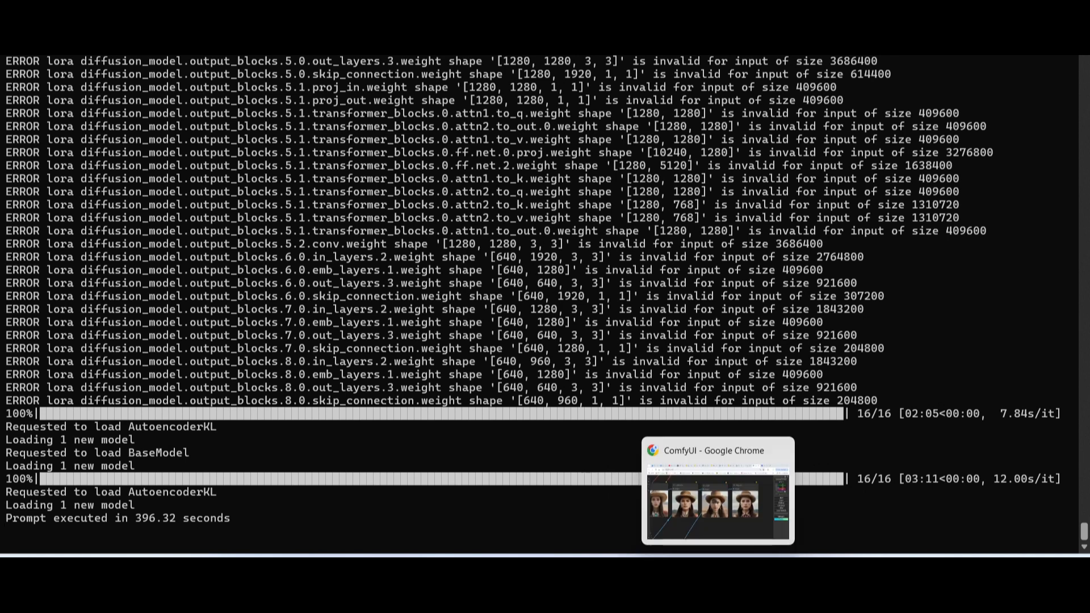
click(716, 567)
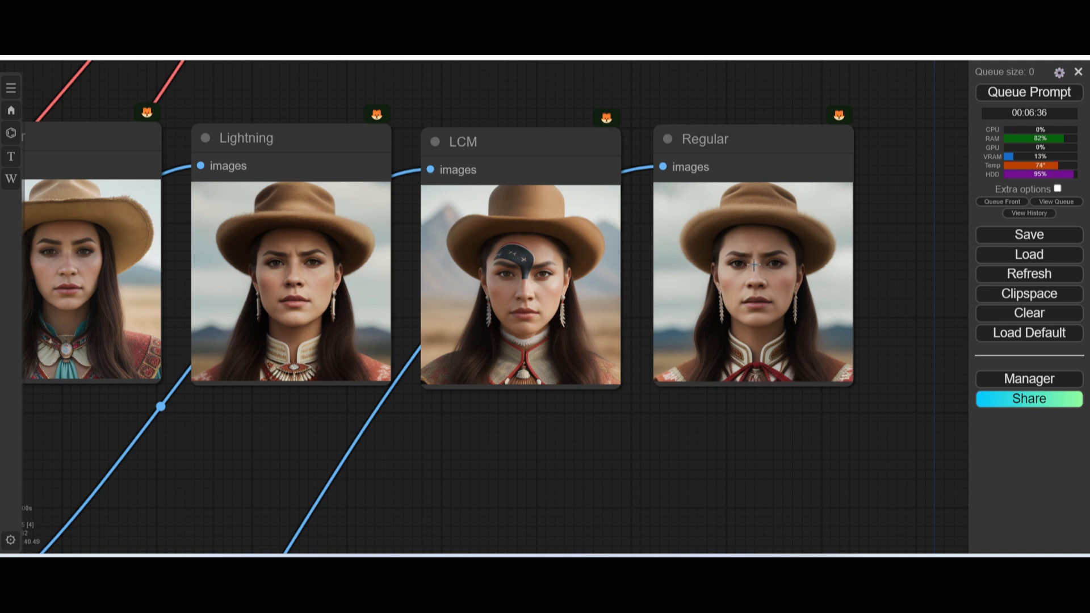
Compare all four previews, Hyper, Lightning, LCM and Regular, side by side at overview and closer zoom
scroll(84, 223, down, 4)
drag(101, 233, 300, 231)
scroll(271, 161, up, 2)
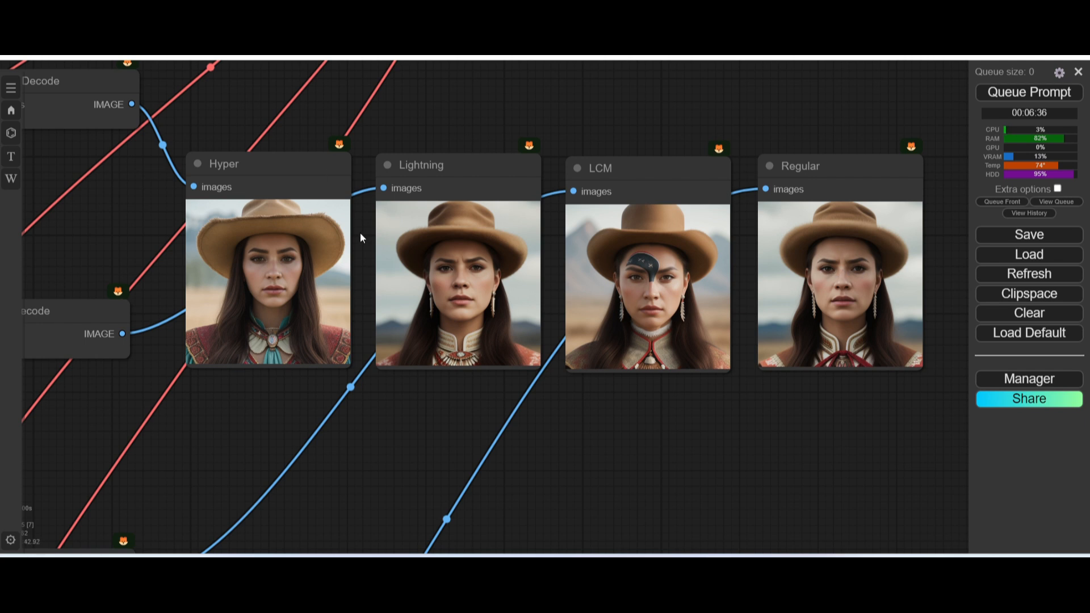
scroll(360, 233, down, 1)
scroll(360, 233, up, 2)
scroll(360, 233, down, 2)
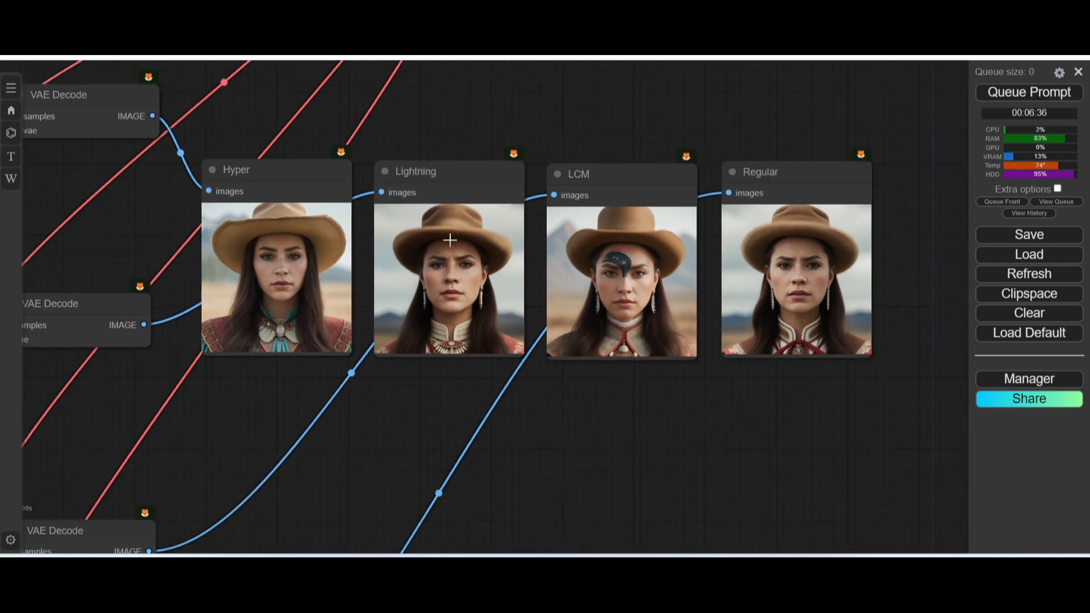
drag(450, 240, 442, 253)
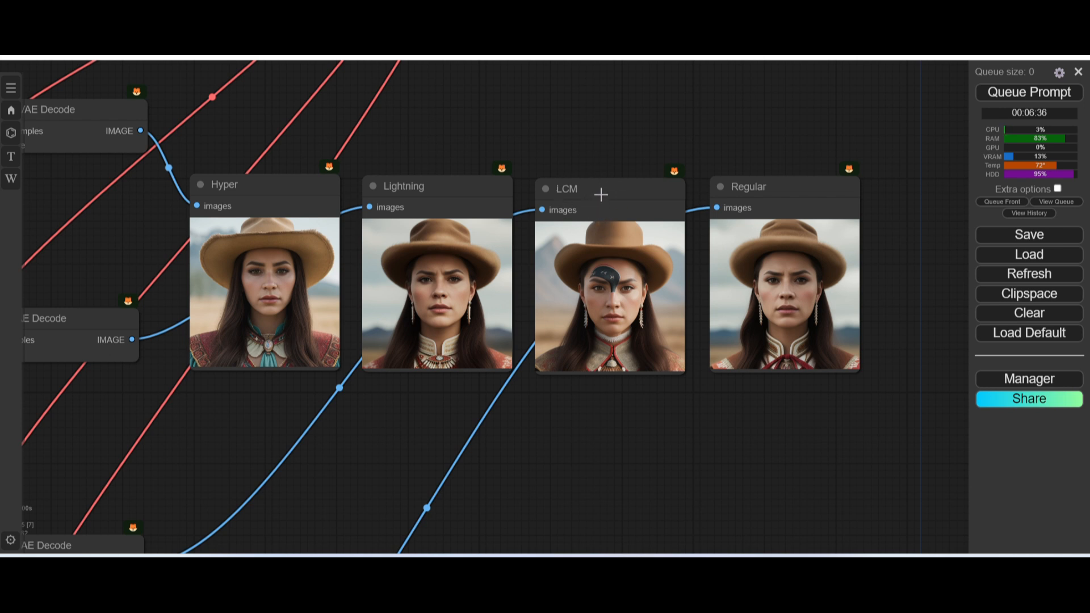
scroll(607, 269, up, 4)
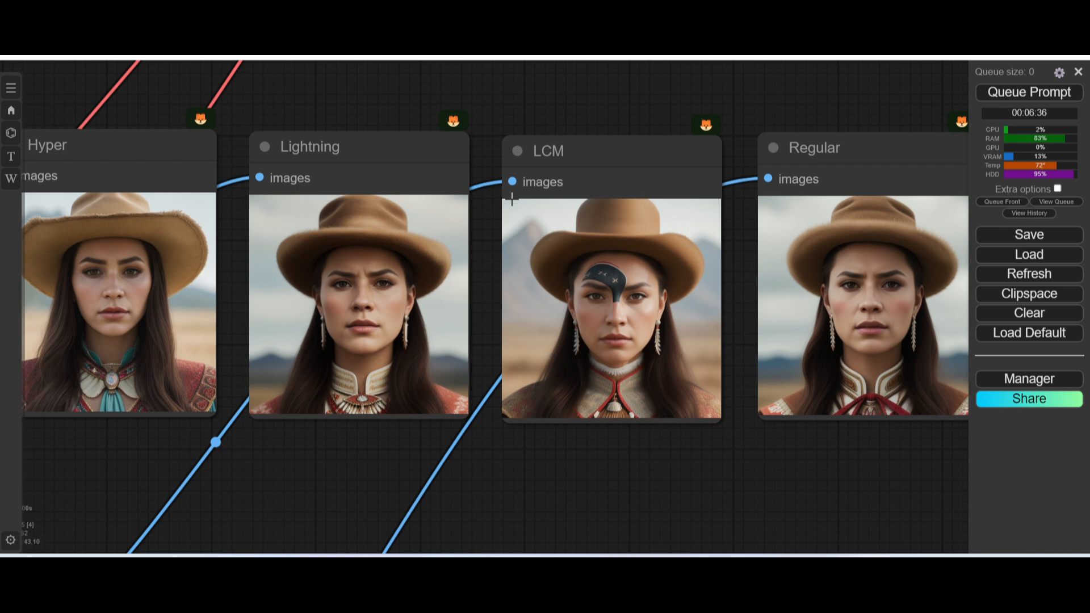
scroll(555, 154, down, 5)
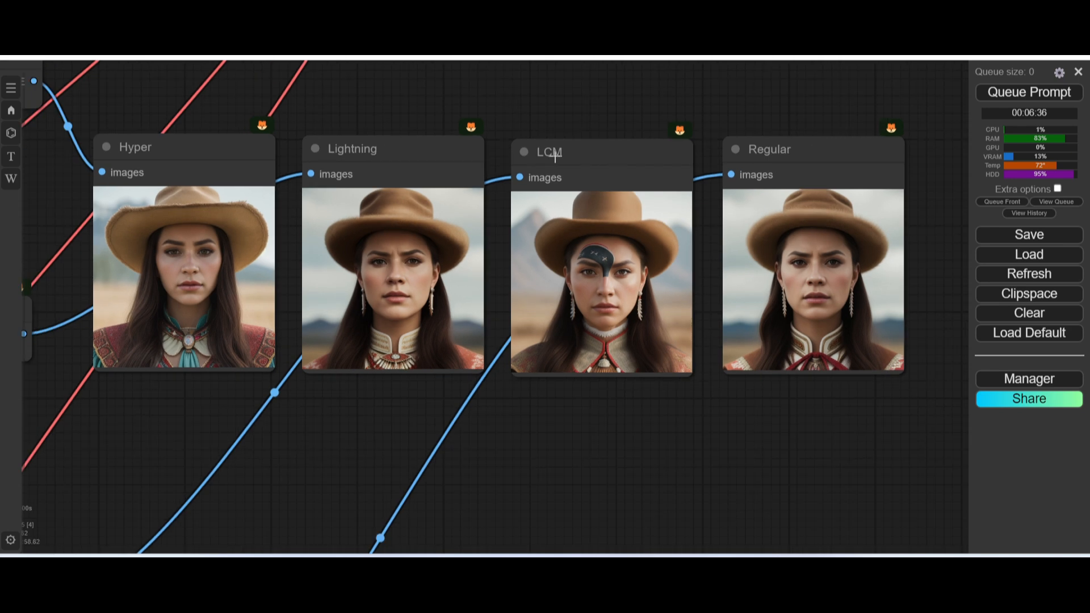
scroll(555, 154, up, 5)
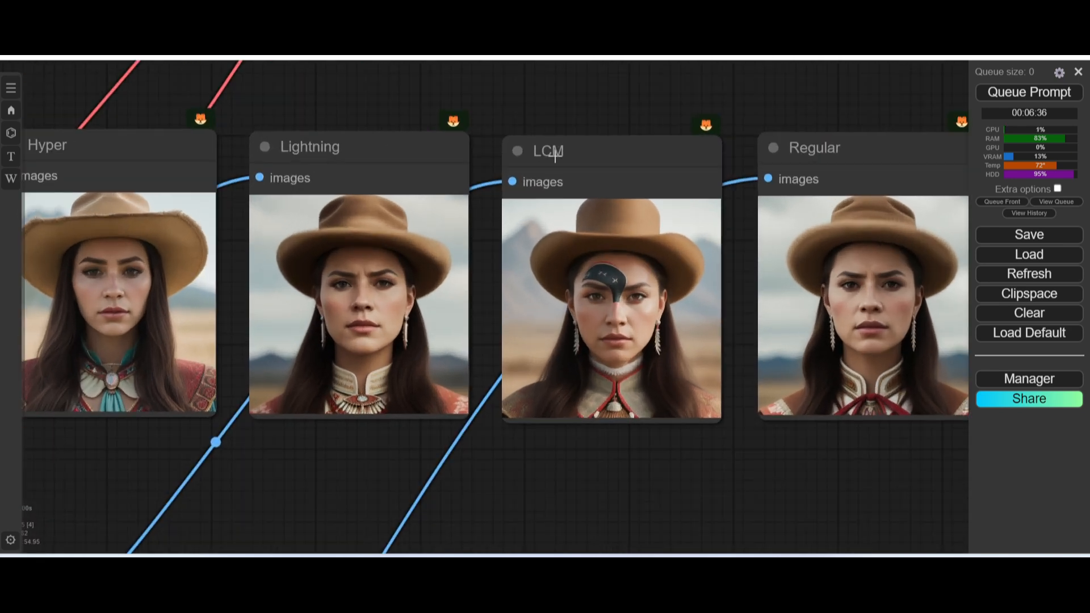
scroll(555, 155, down, 3)
scroll(555, 154, up, 2)
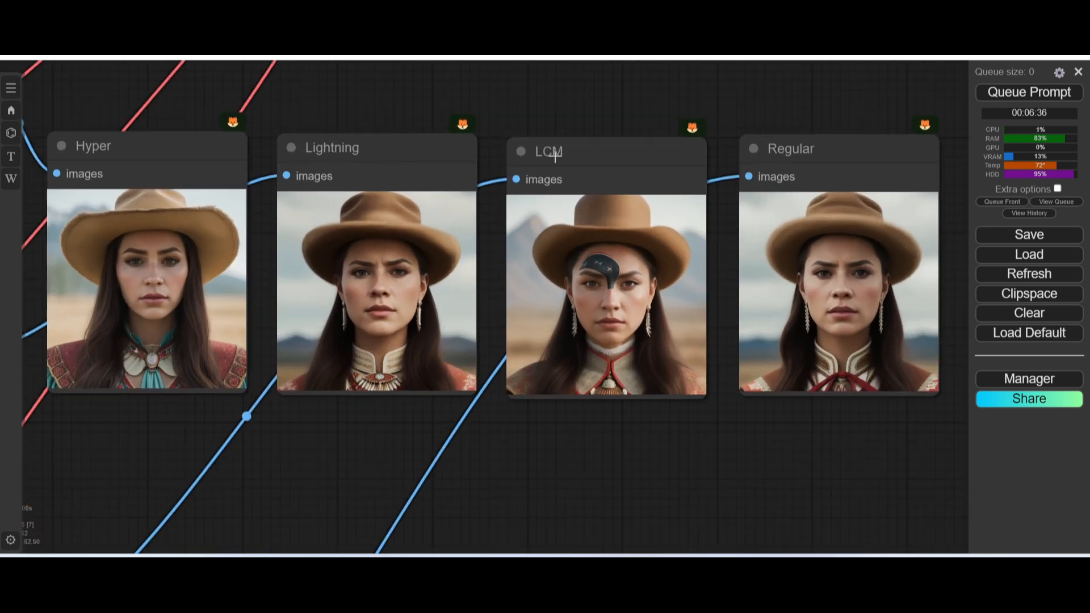